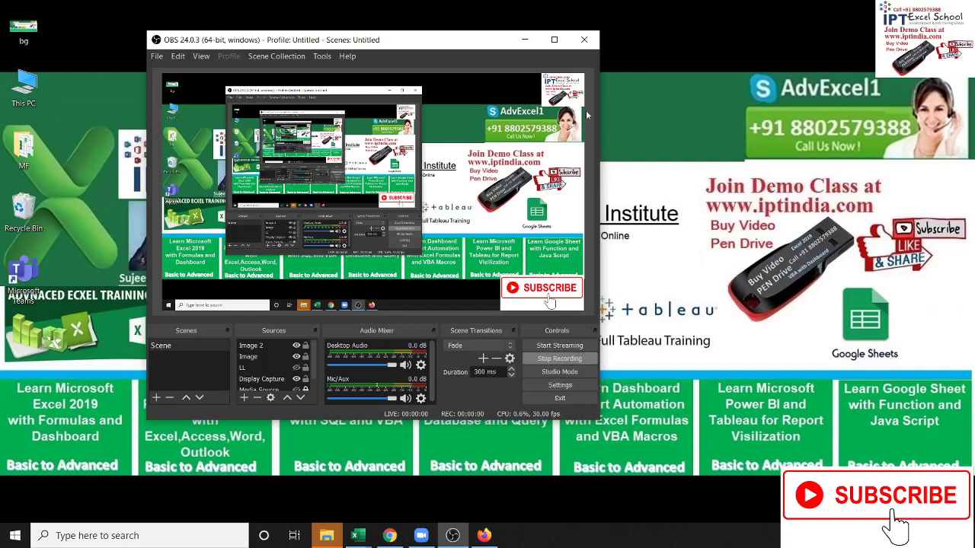
Step: Minimize the OBS Studio window so the Windows desktop shows
click(525, 38)
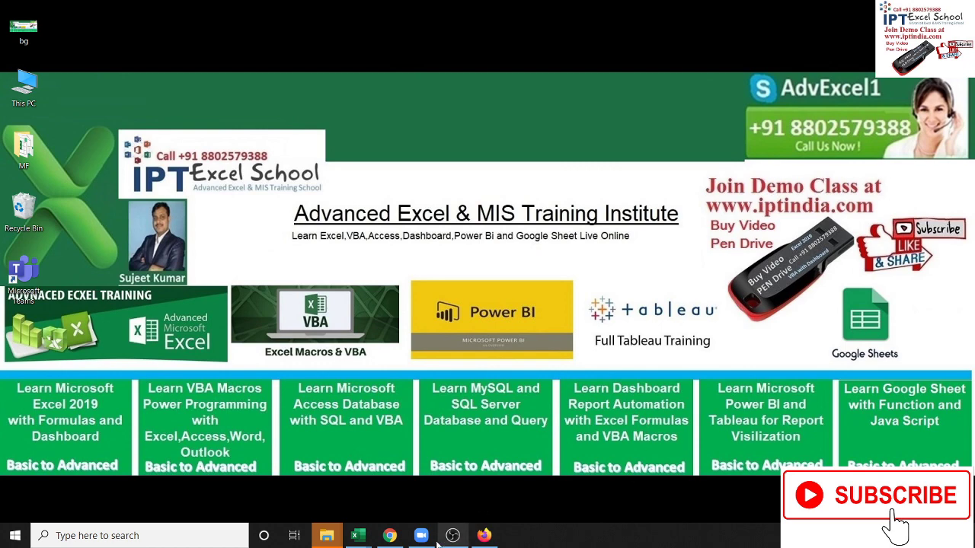
click(388, 536)
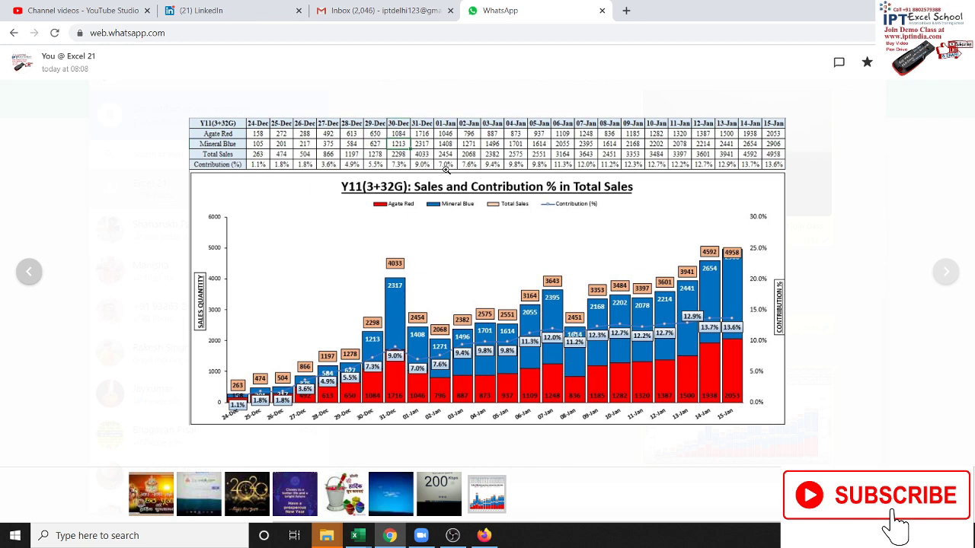
click(780, 109)
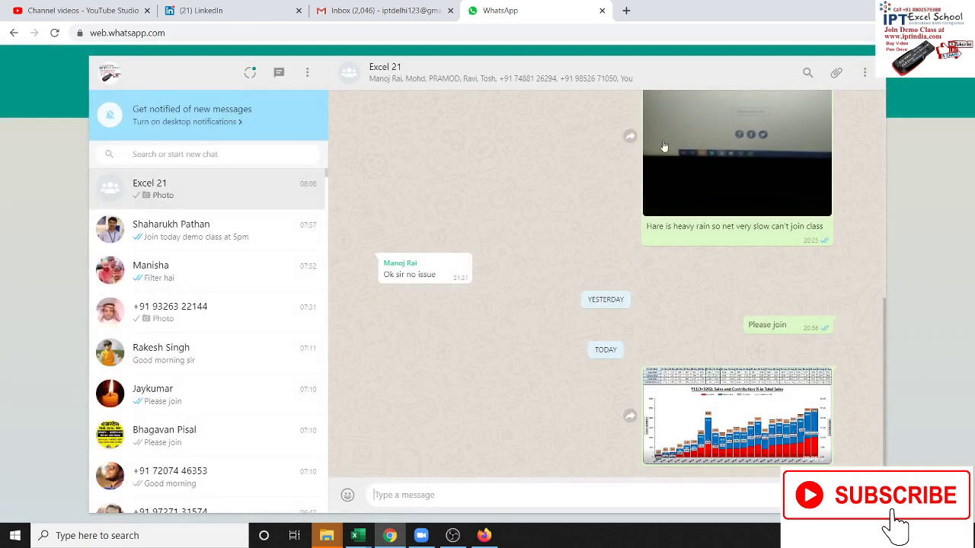
key(super+d)
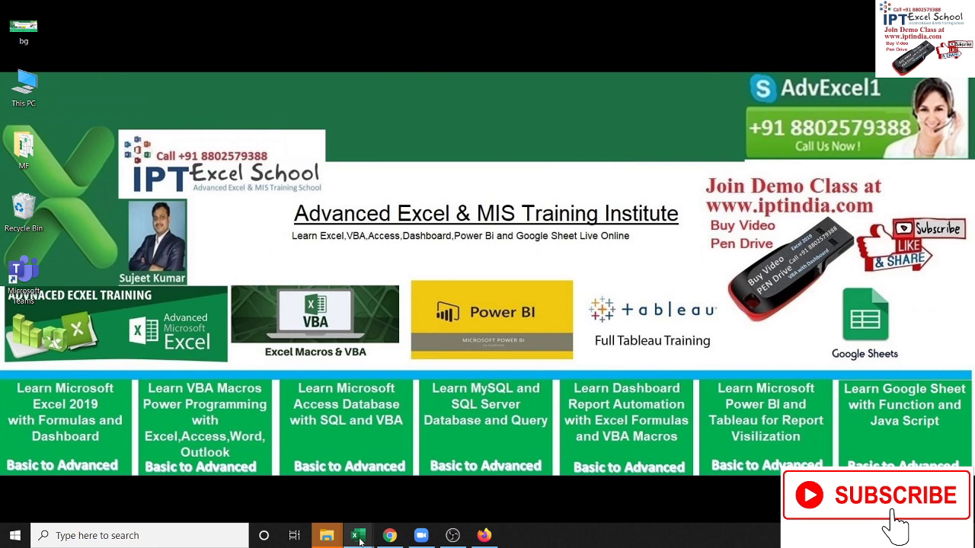
mouse_move(357, 536)
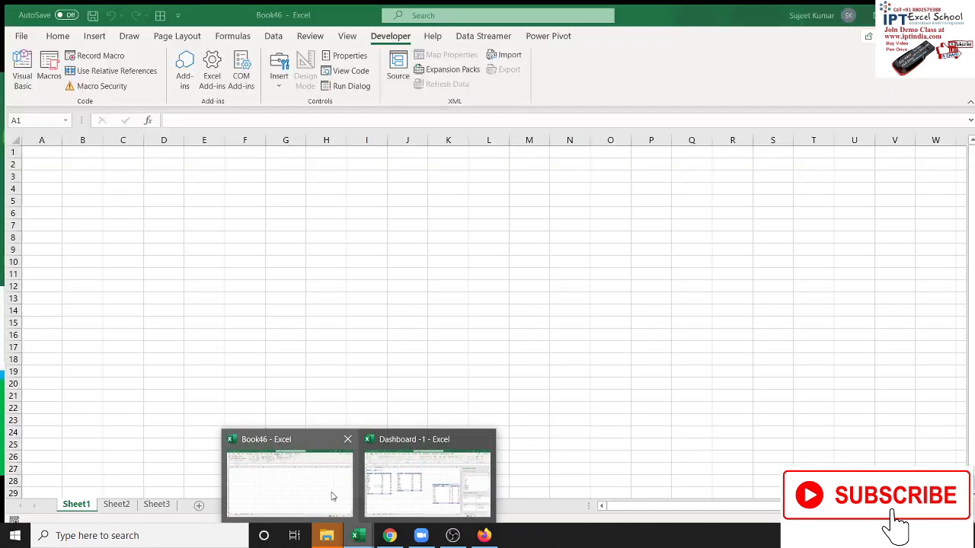
Step: Enter the row labels Date, Delhi, Mumbai and Trg-Ach in A1:A4 of Book46
click(333, 496)
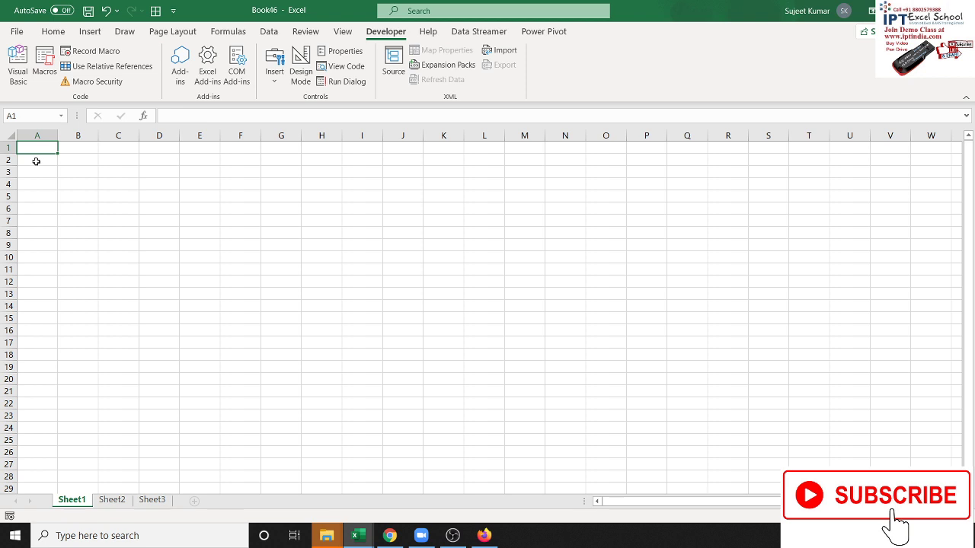
text(Date)
key(Return)
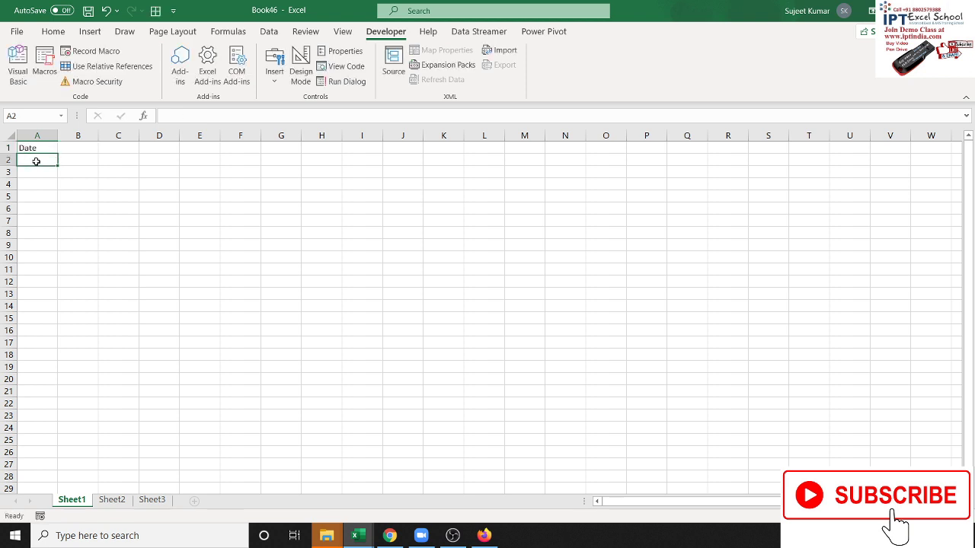
text(Sle)
key(BackSpace)
key(BackSpace)
key(BackSpace)
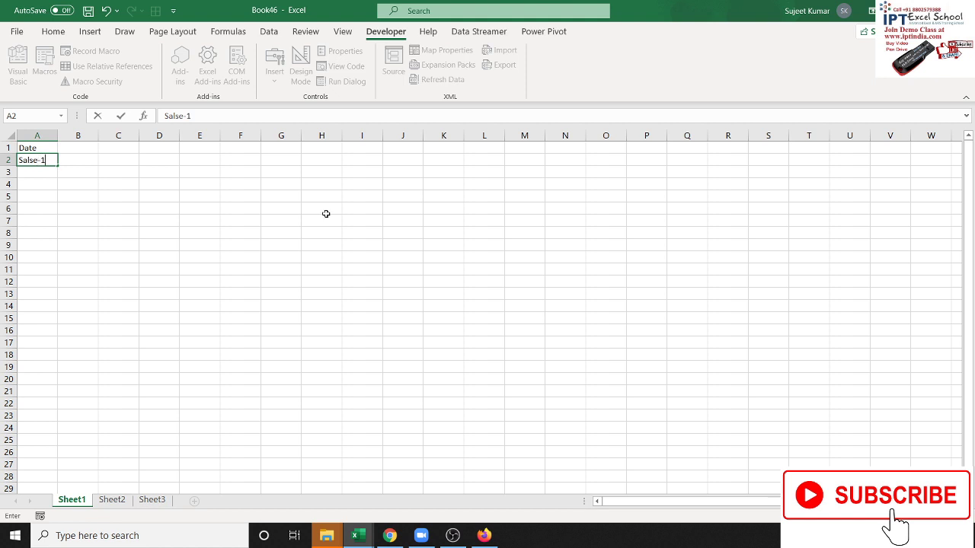
key(BackSpace)
key(BackSpace)
key(BackSpace)
key(BackSpace)
text(Del)
key(Return)
text(Mu)
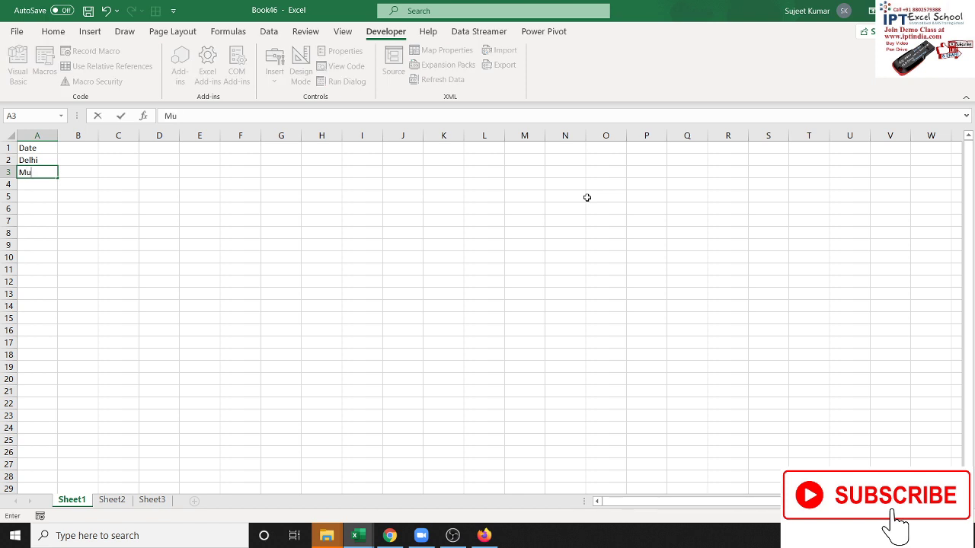
text(mbai)
key(Return)
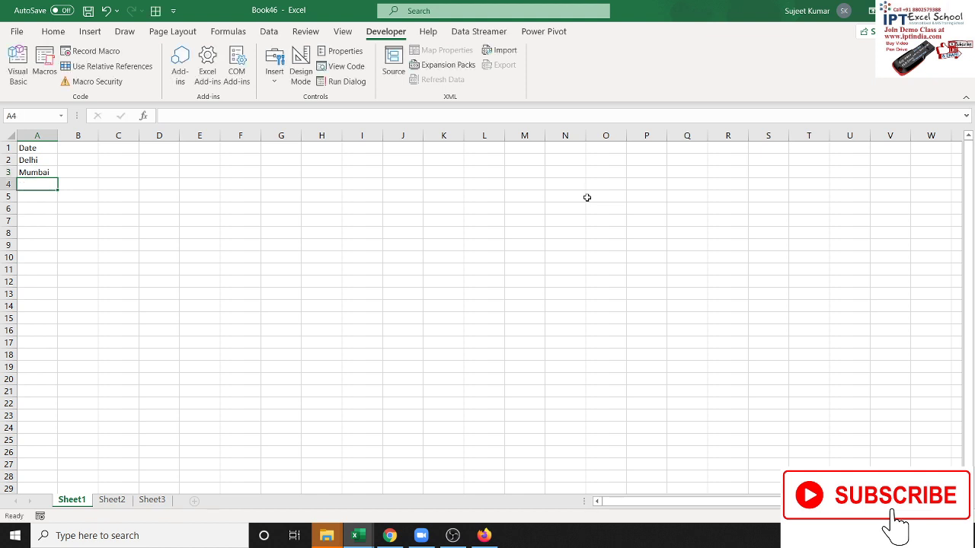
text(T)
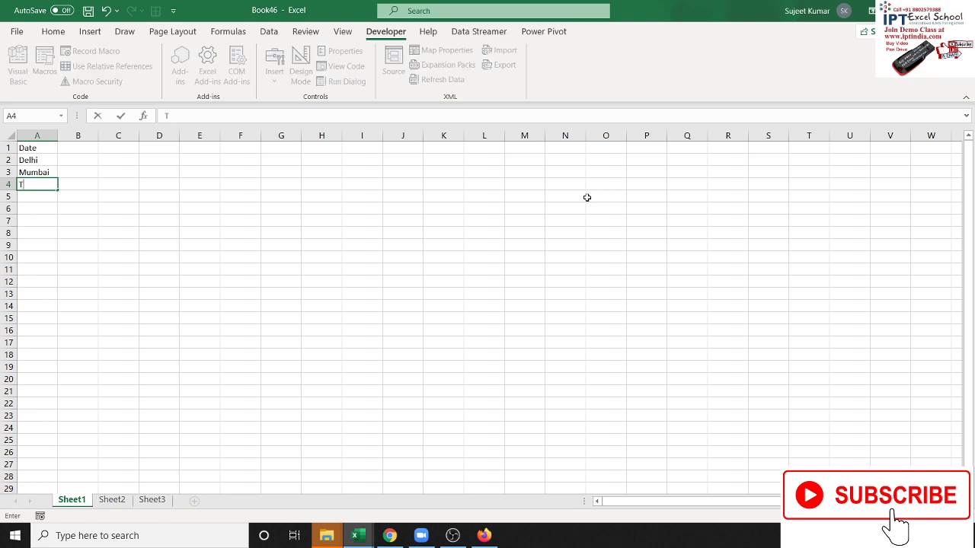
text(rg-A)
text( ch)
key(Return)
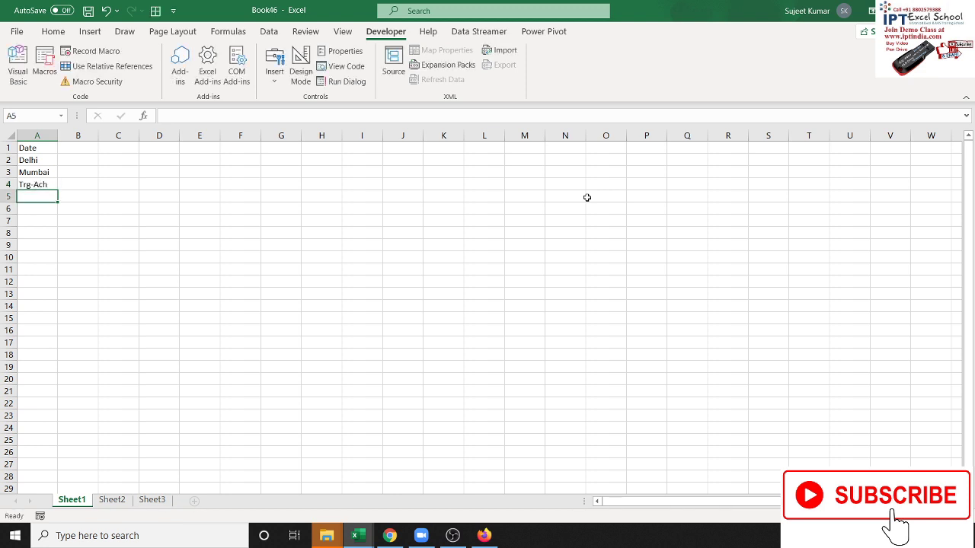
key(Up)
Step: Enter 1-Apr in B1 and fill the dates across row 1 to 20-Apr in U1
key(ctrl+Home)
key(Right)
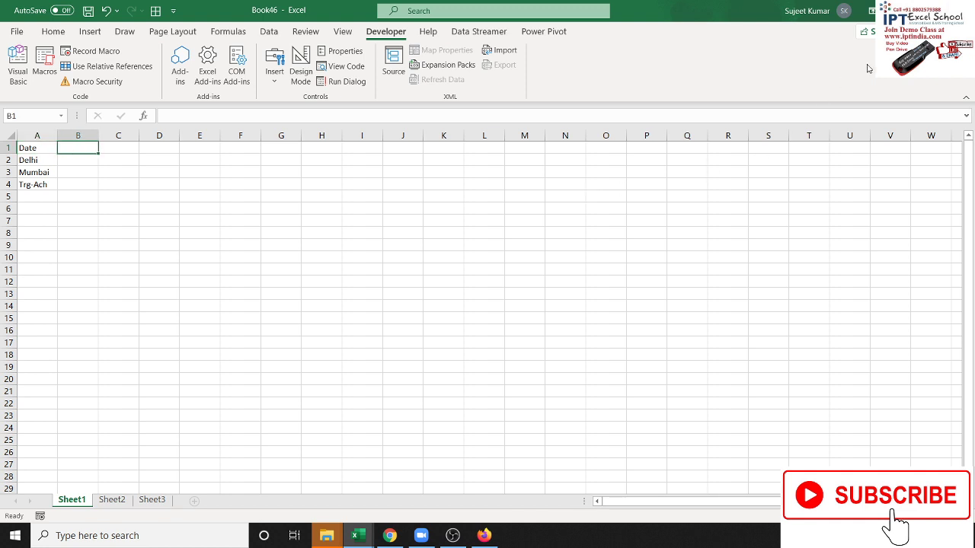
text(1/4)
key(Return)
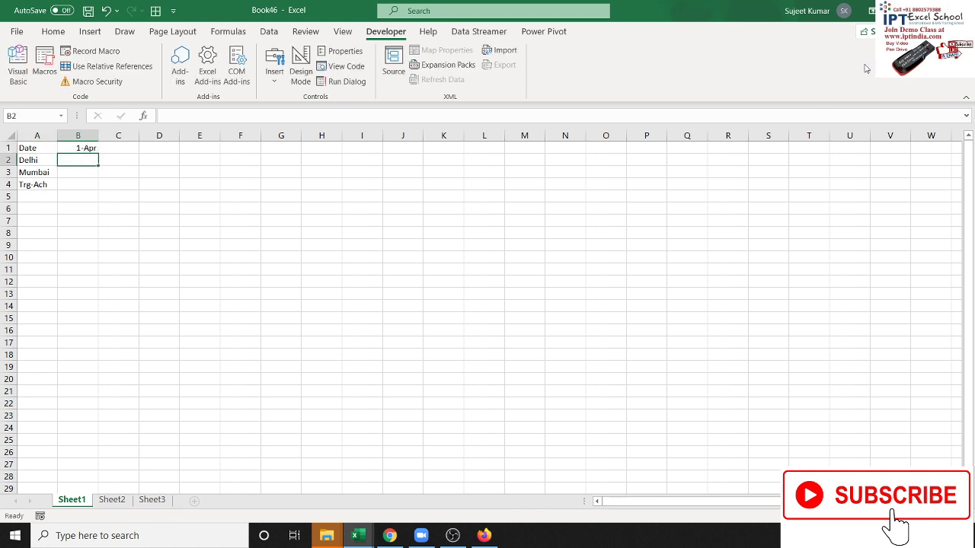
click(80, 147)
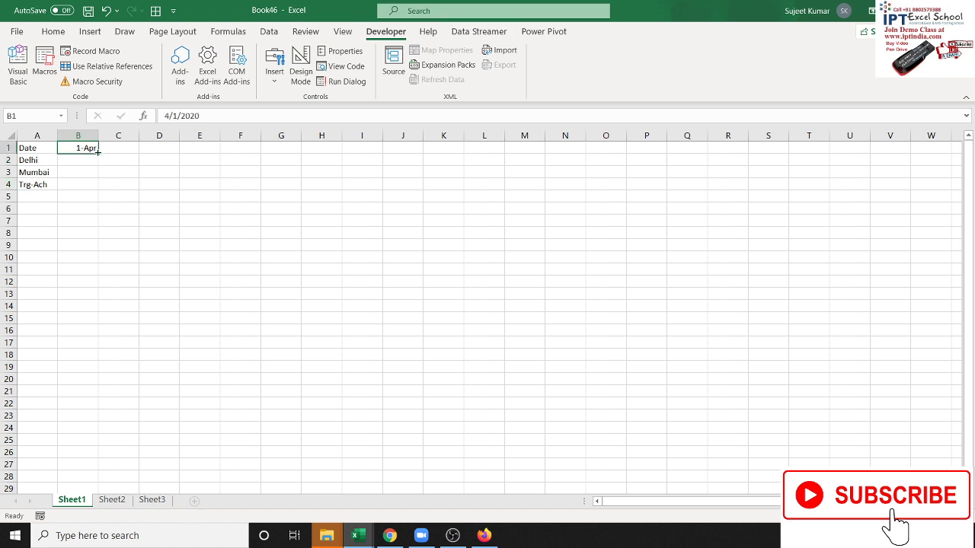
drag(97, 153, 884, 172)
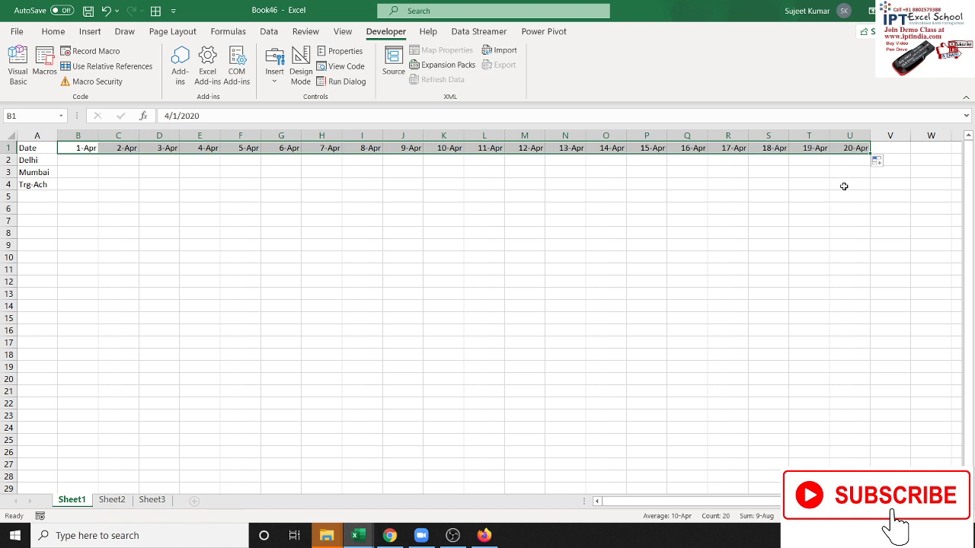
Step: Fill the Delhi and Mumbai rows B2:U3 with =RANDBETWEEN(10,90)
click(80, 157)
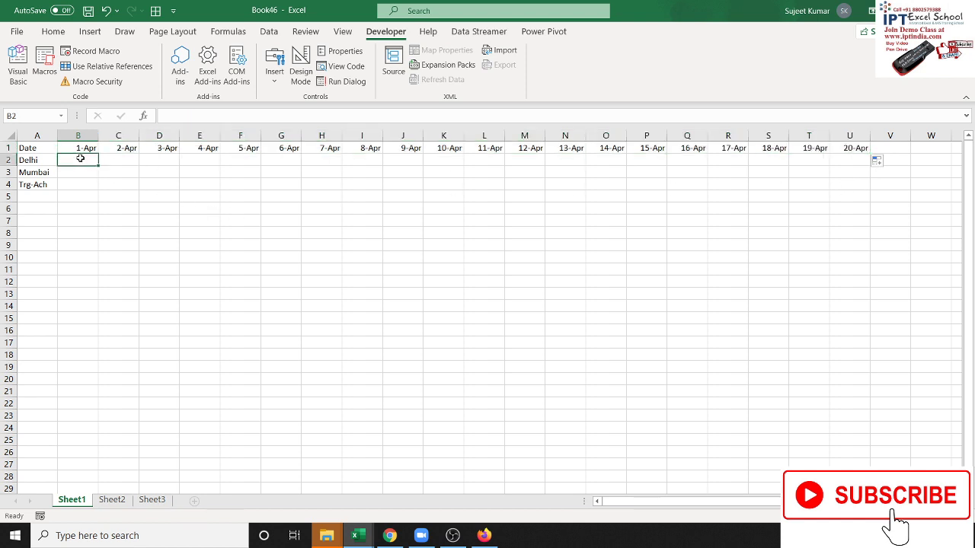
text(=ra)
key(Down)
key(Down)
key(Down)
key(Tab)
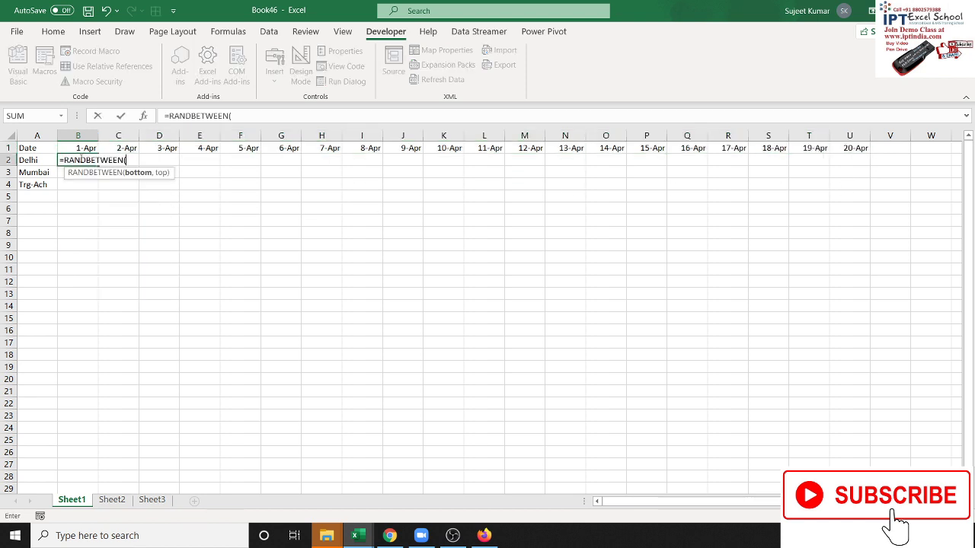
text(0)
text(,90)
key(Return)
key(ctrl+Up)
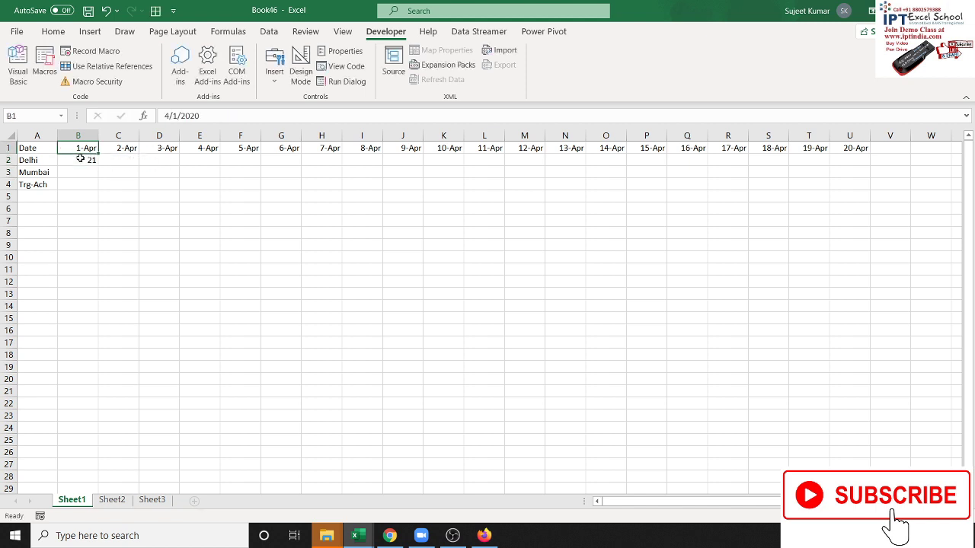
key(ctrl+Right)
key(Down)
key(ctrl+shift+Left)
key(shift+Down)
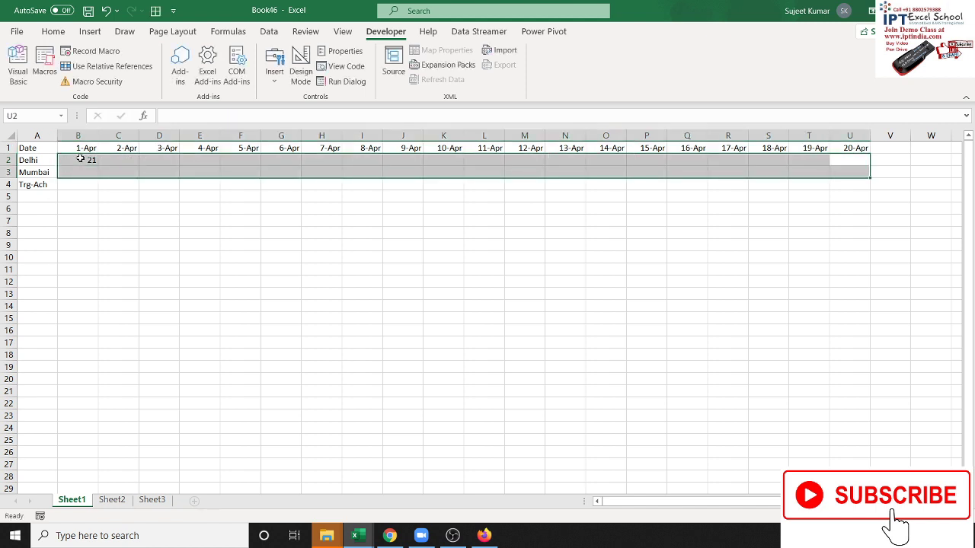
text(=RANDBETWEEN(10,90))
Step: Enter =RAND() in B4 for the Trg-Ach row
key(Down)
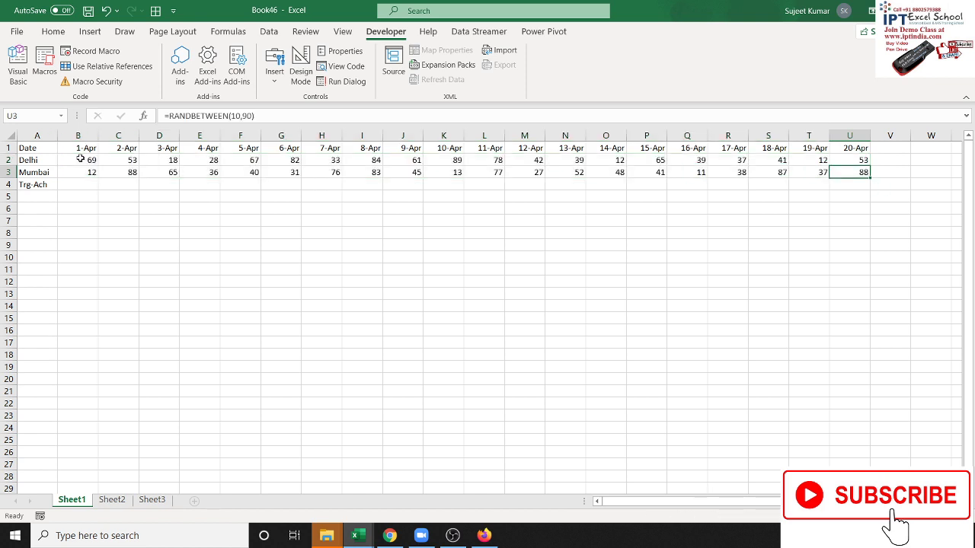
key(Down)
key(ctrl+Left)
key(Right)
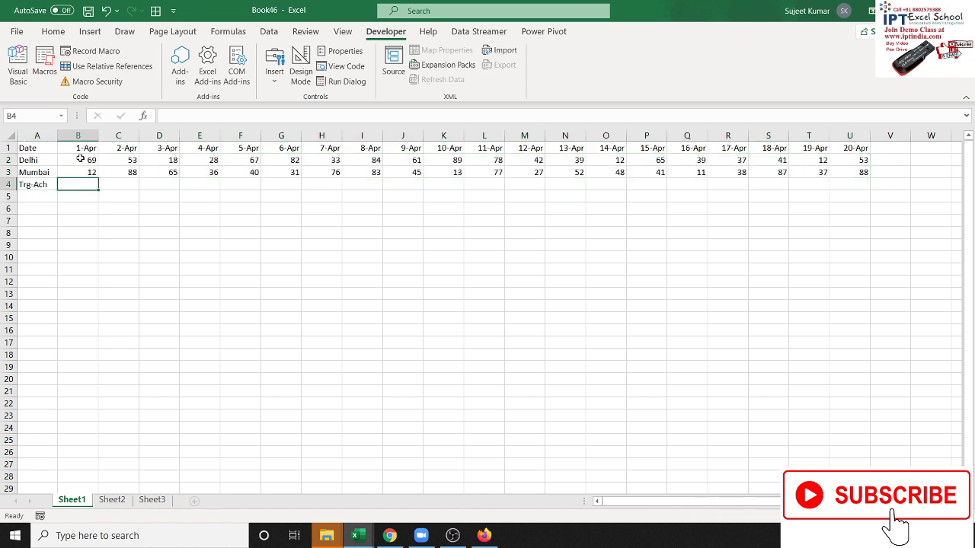
text(=ra)
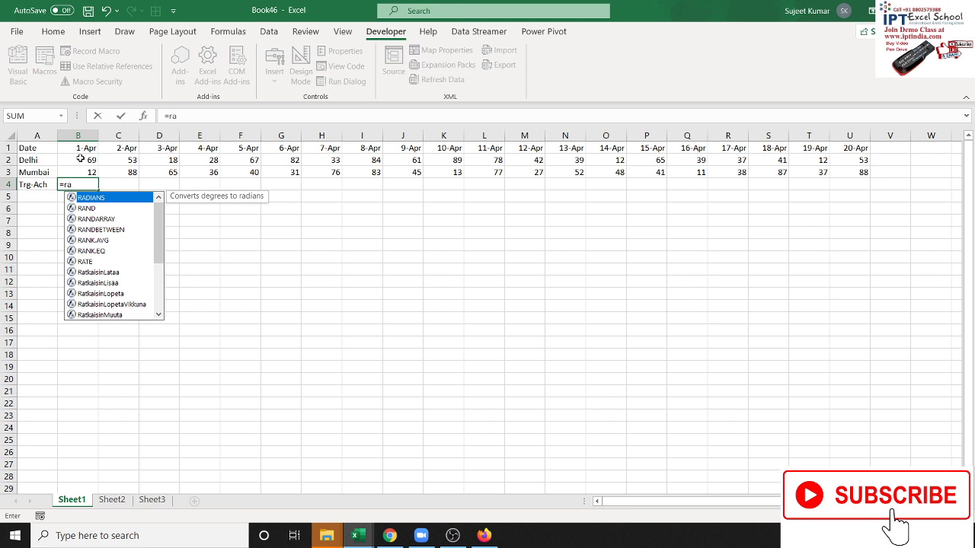
key(Down)
key(Tab)
text())
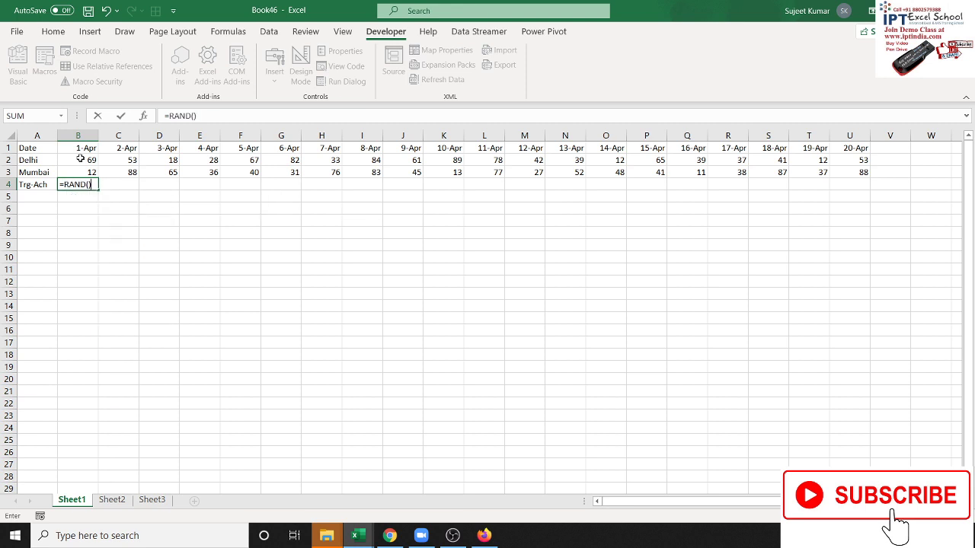
key(Return)
Step: Fill the RAND formula across B4:U4 and format the row as percentages
key(Up)
key(Up)
key(ctrl+Right)
key(Down)
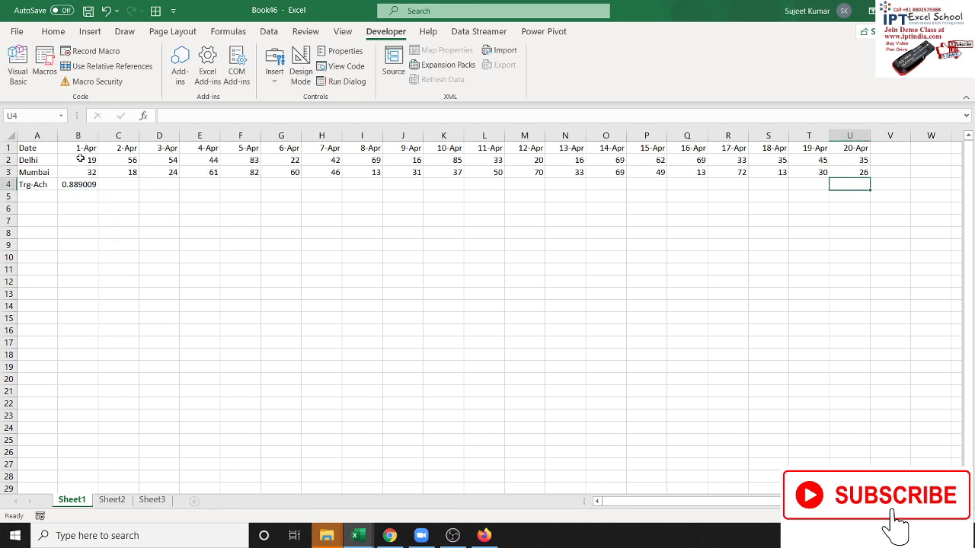
key(shift+Left)
key(ctrl+shift+Left)
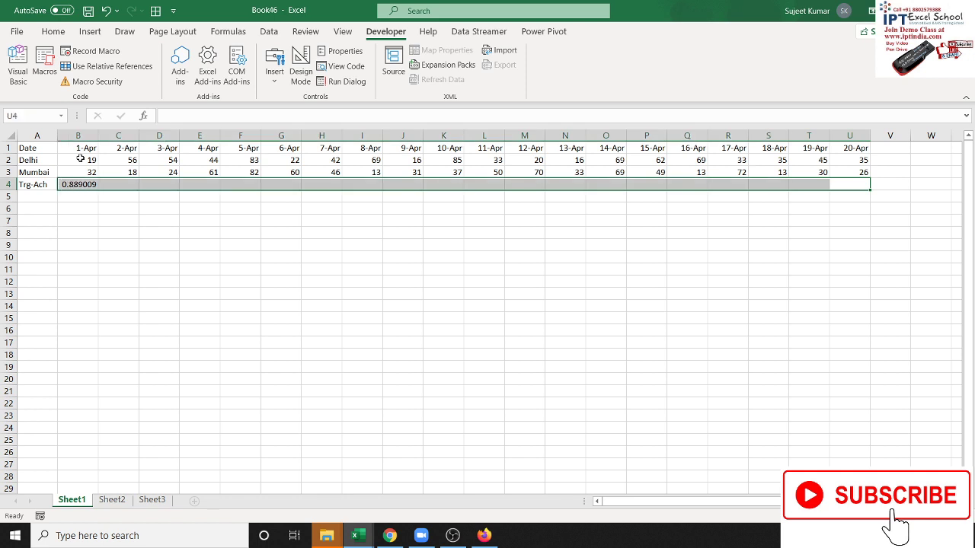
key(ctrl+r)
key(ctrl+shift+Up)
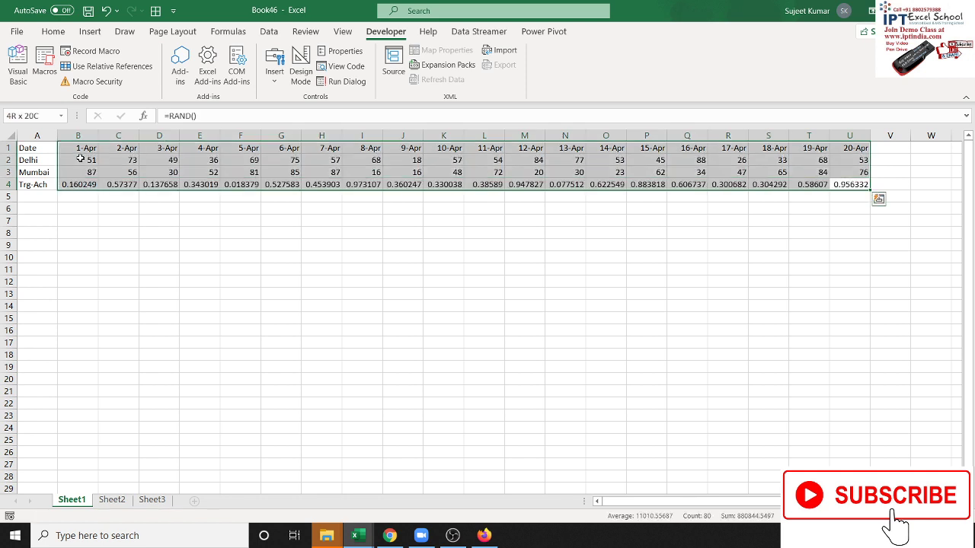
key(ctrl+shift+Down)
key(ctrl+shift+5)
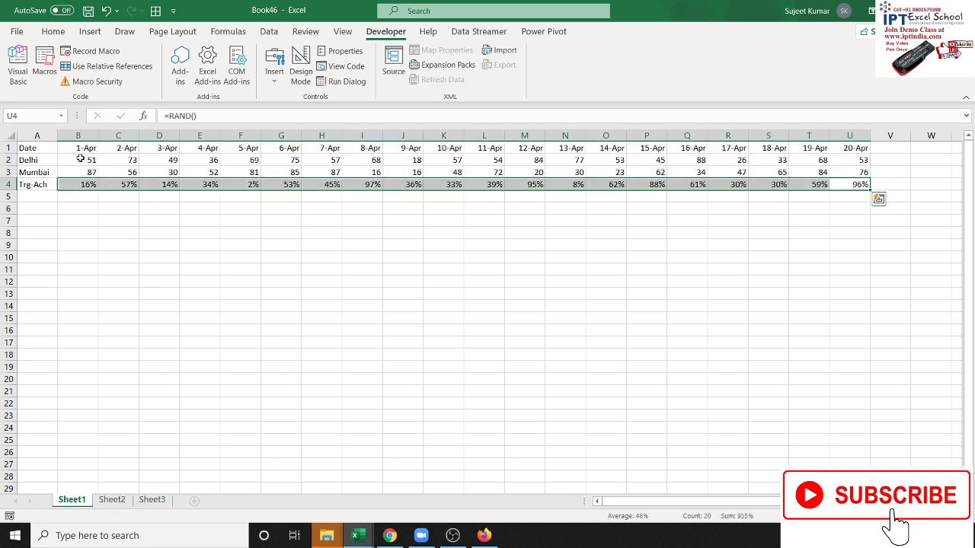
Step: Select the whole table A1:U4
key(Up)
key(Up)
key(ctrl+Home)
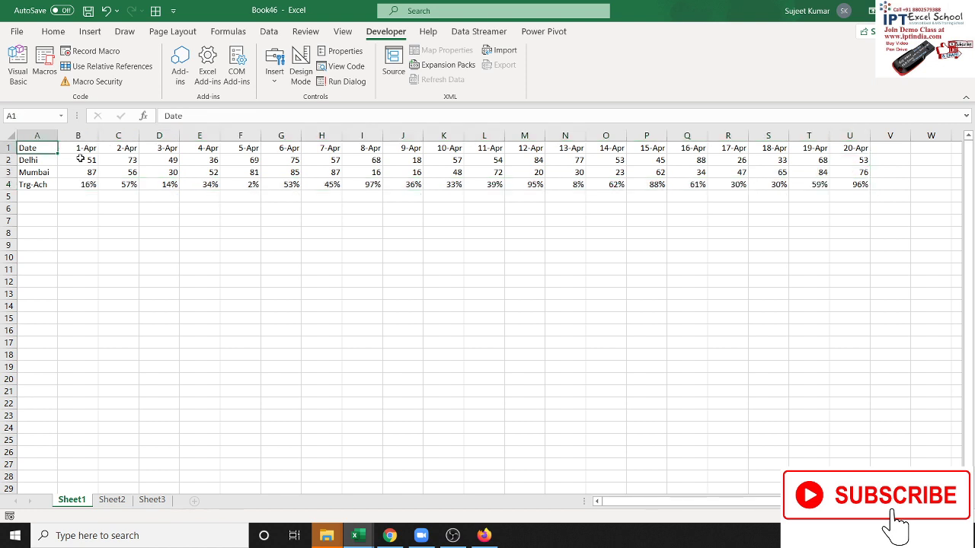
key(ctrl+shift+Right)
key(ctrl+shift+Down)
Step: Copy A1:U4 and paste it back as fixed values
key(ctrl+c)
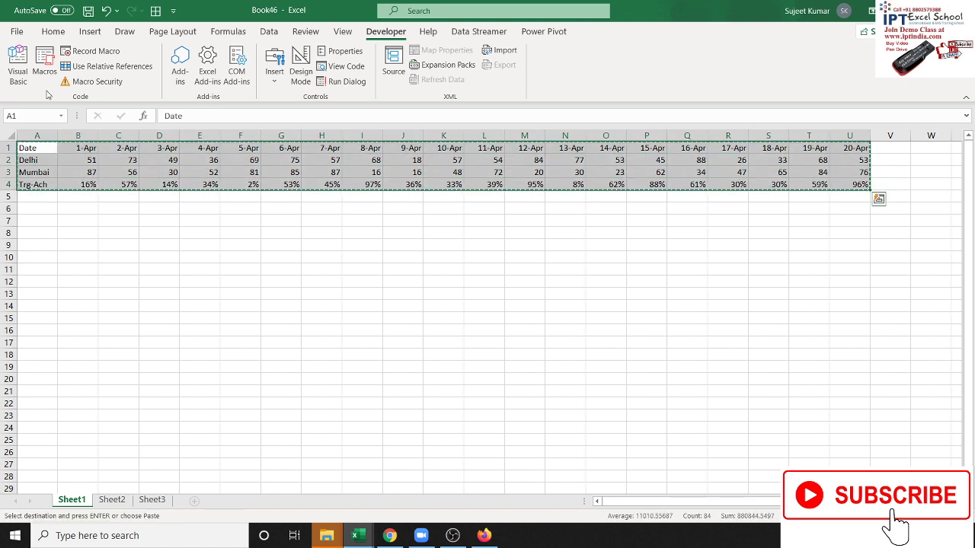
click(54, 31)
click(18, 83)
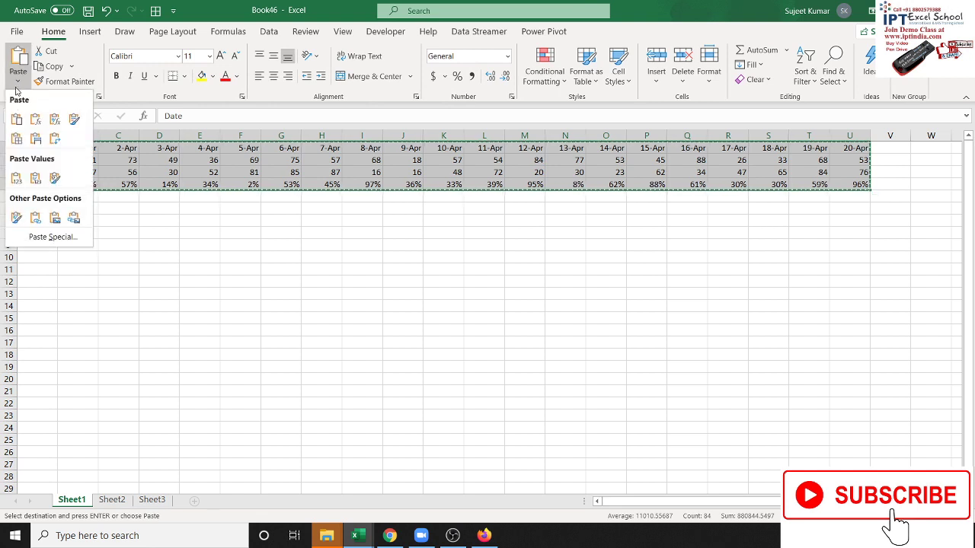
click(16, 178)
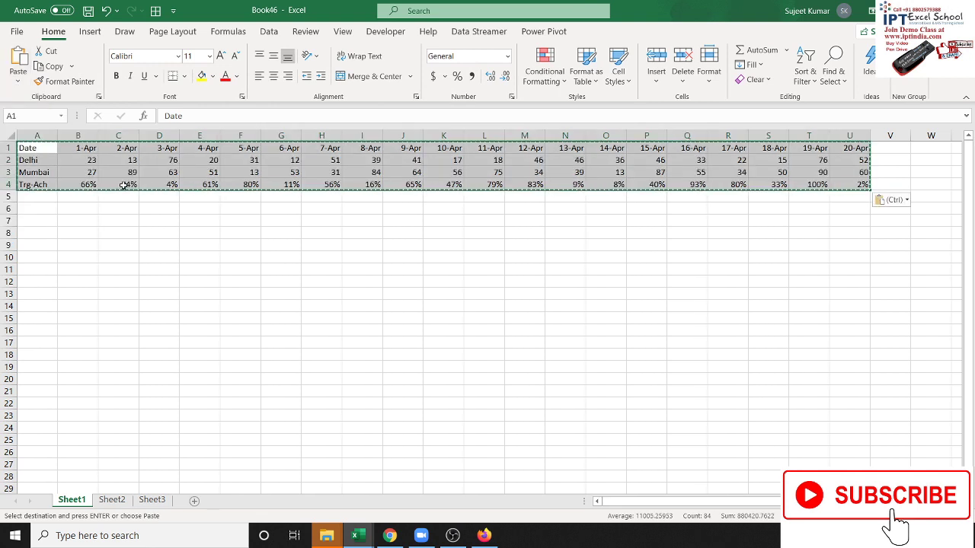
key(Escape)
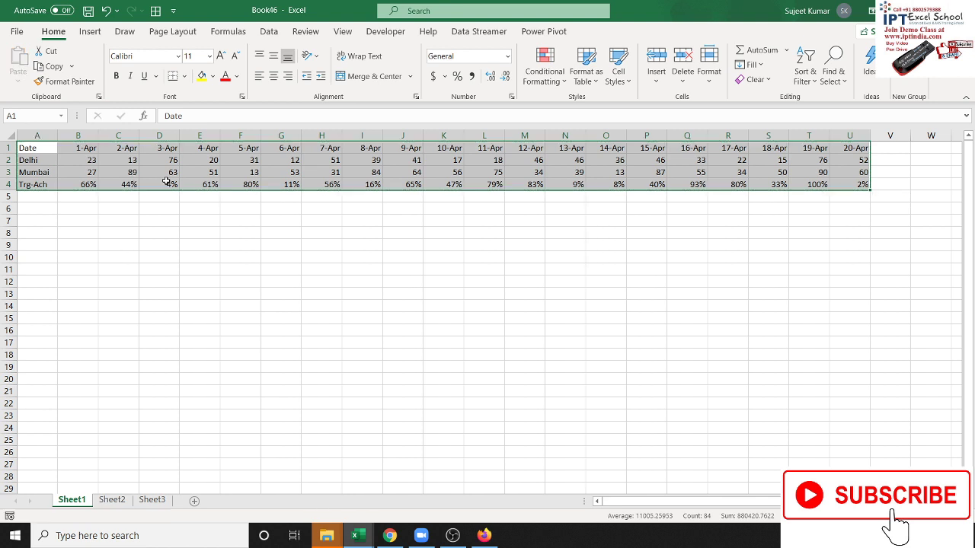
Step: Apply All Borders to A1:U4 and bold the date header row
click(185, 77)
click(186, 203)
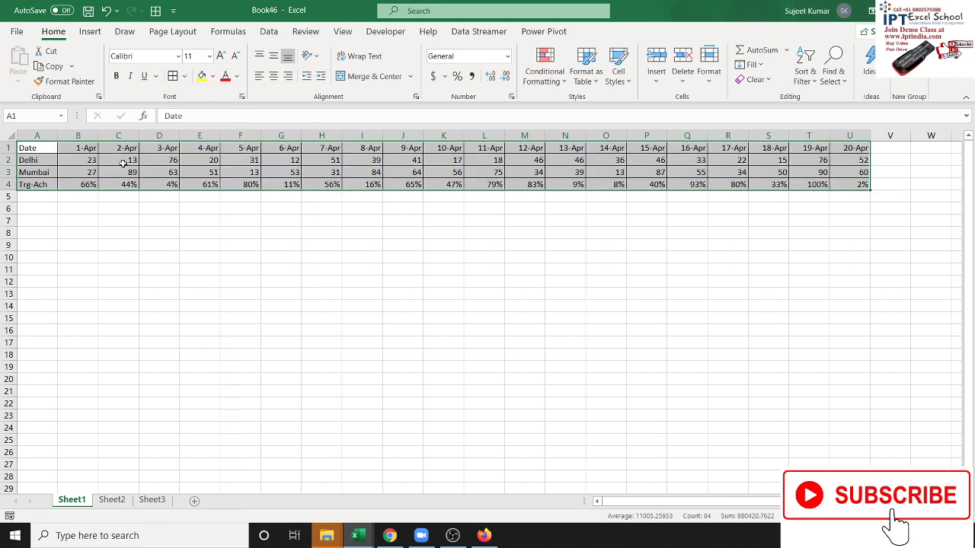
click(77, 147)
key(Left)
key(ctrl+shift+Right)
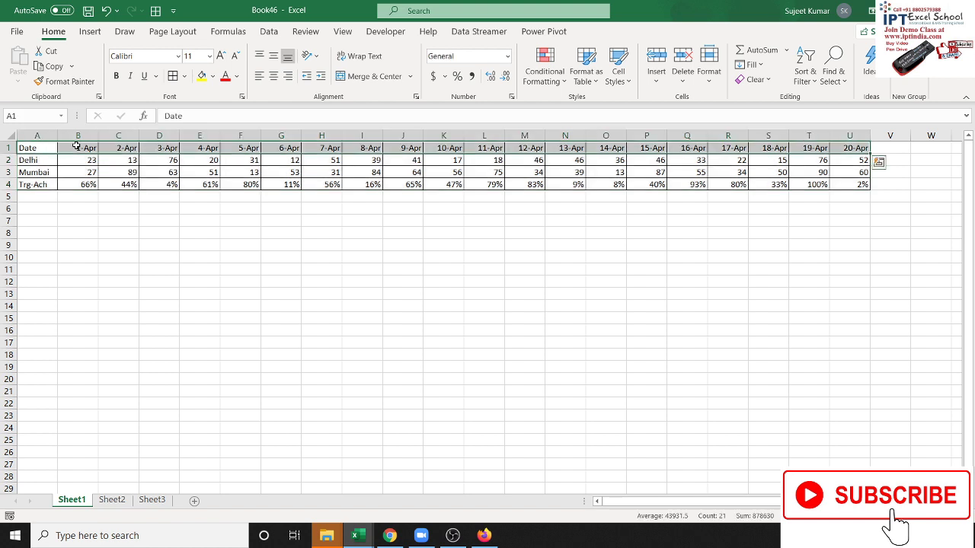
key(ctrl+b)
click(61, 184)
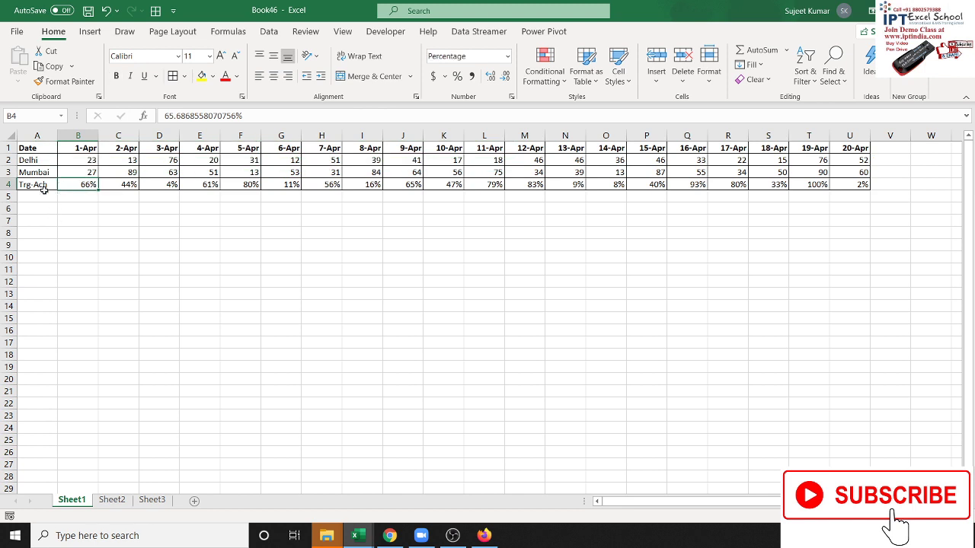
drag(34, 148, 838, 186)
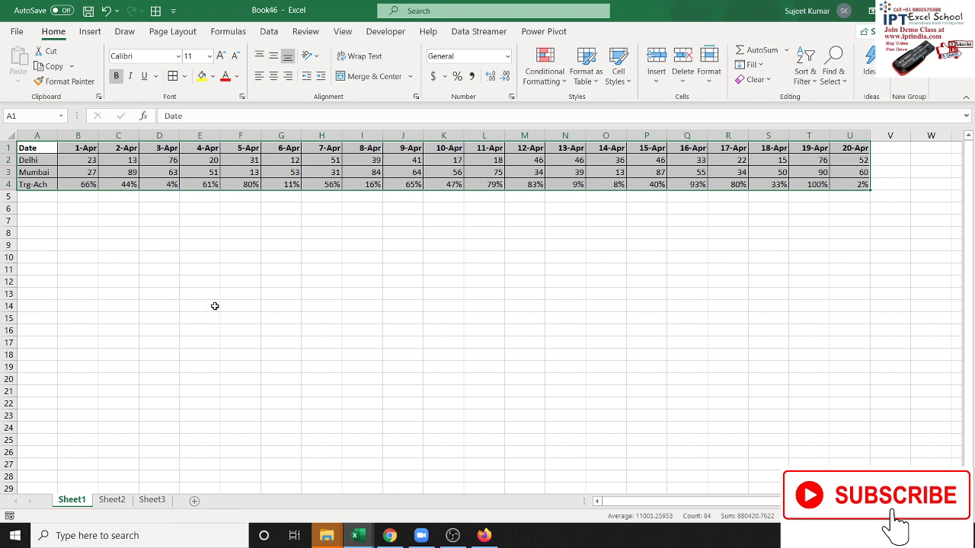
Step: Insert a stacked column chart of A1:U4 and stretch it below the table across columns A to U
click(98, 31)
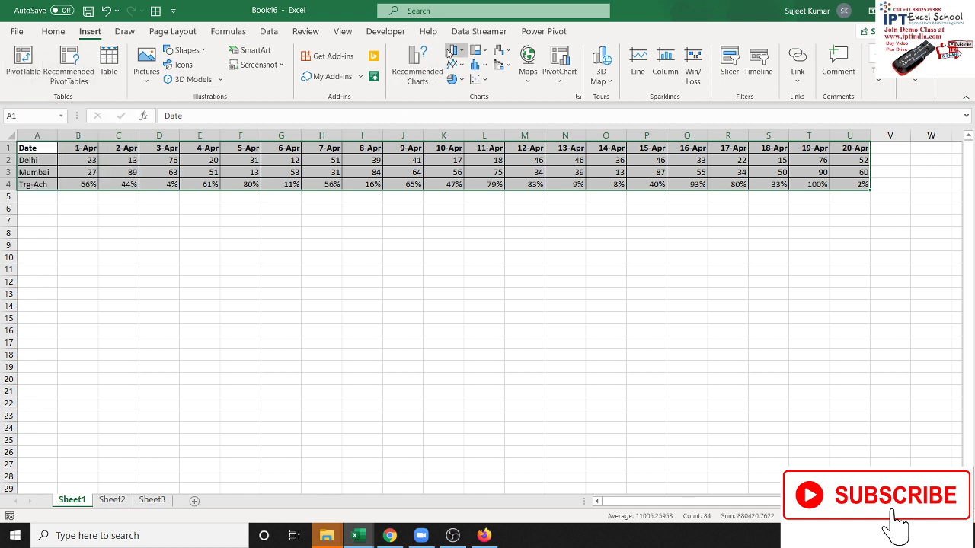
click(450, 51)
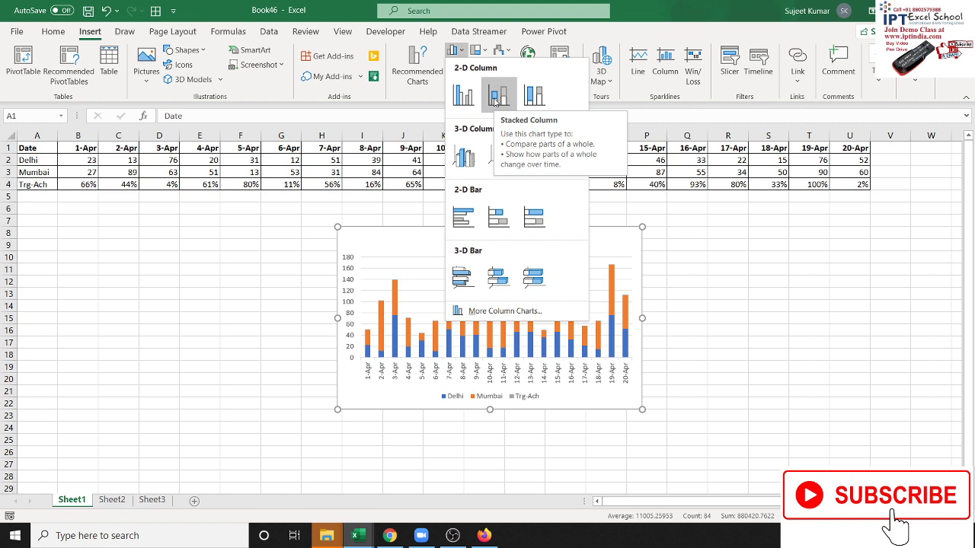
click(495, 102)
mouse_move(373, 234)
mouse_down()
mouse_move(79, 225)
mouse_move(60, 202)
mouse_up()
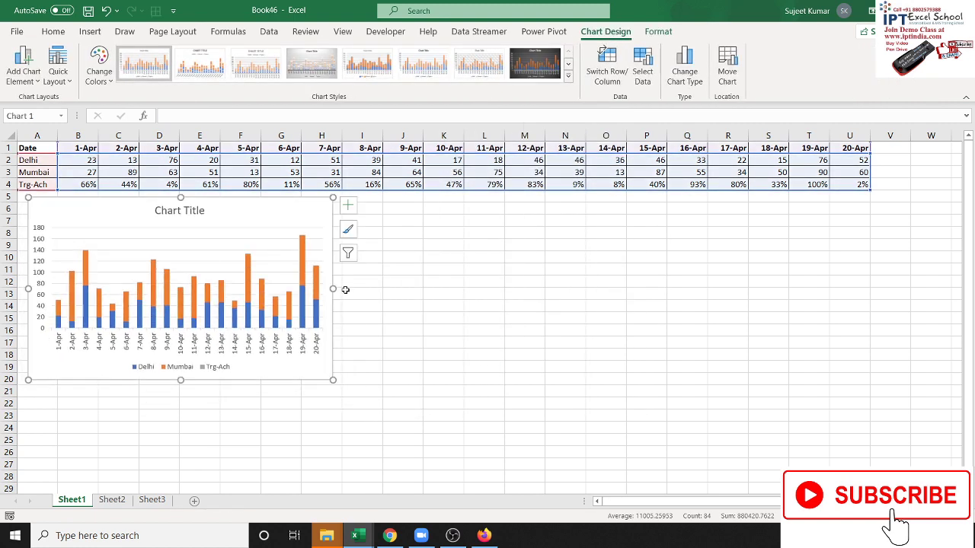
drag(335, 289, 868, 282)
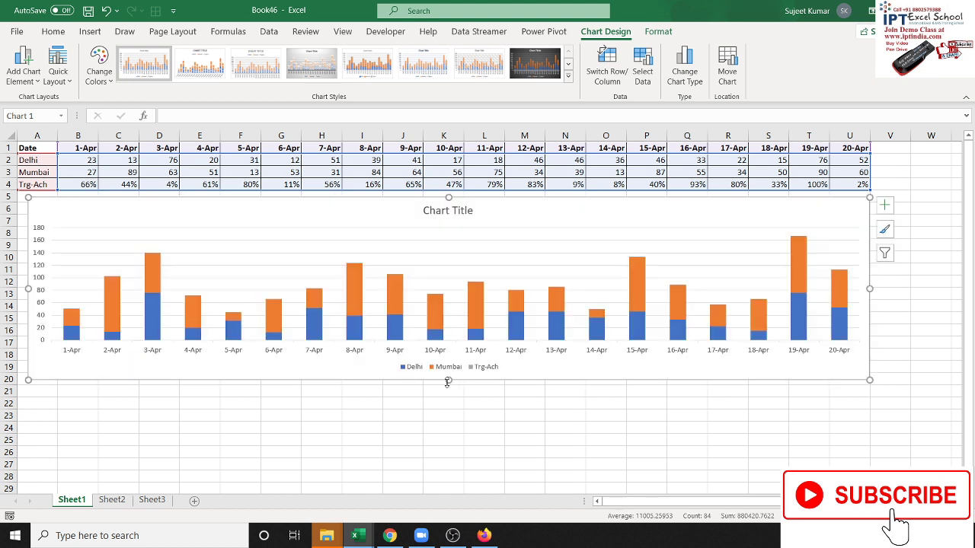
drag(449, 379, 446, 398)
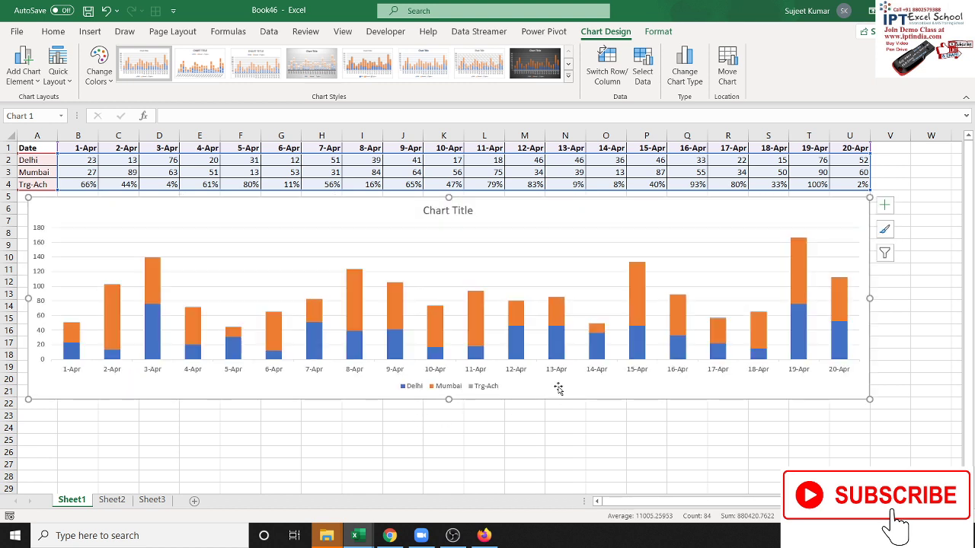
Step: Change Trg-Ach to a stacked line with markers on the secondary axis
right_click(559, 357)
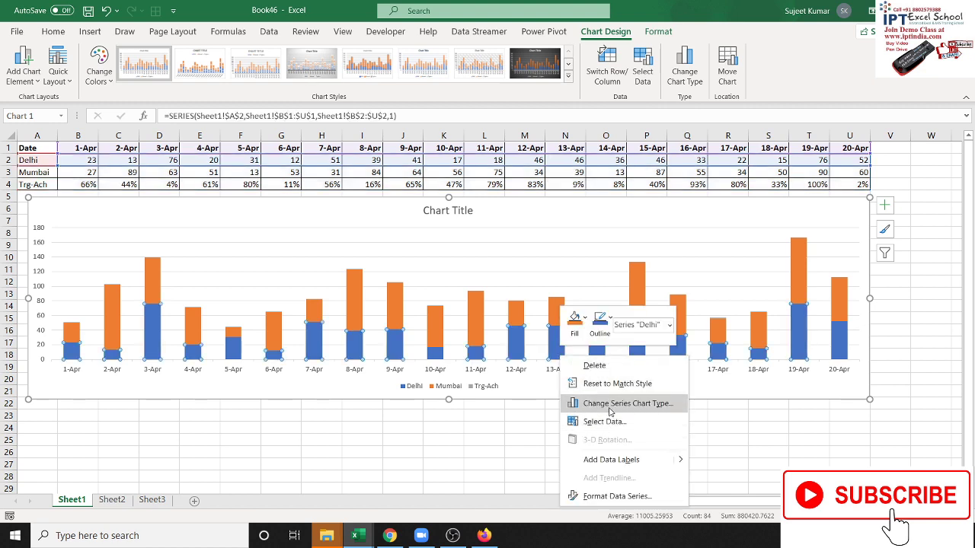
click(609, 403)
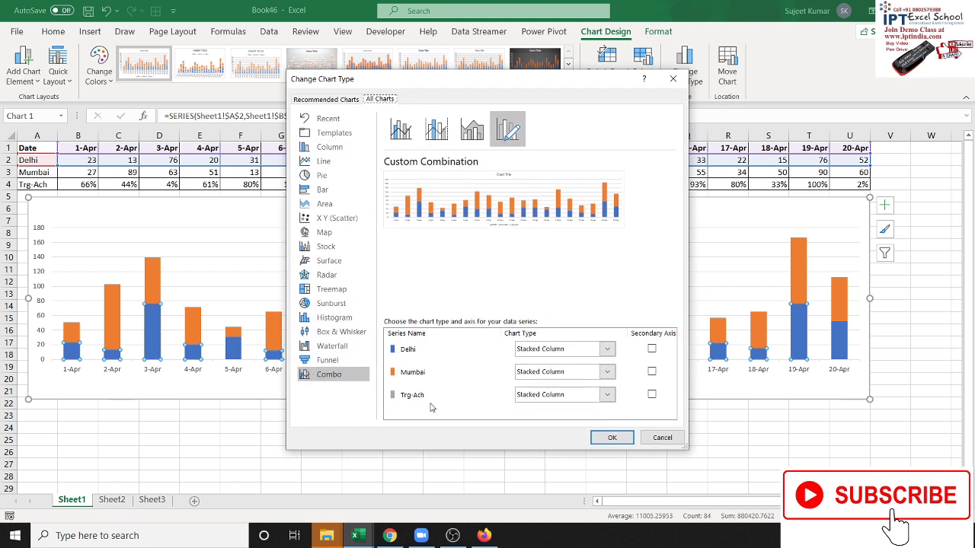
click(546, 401)
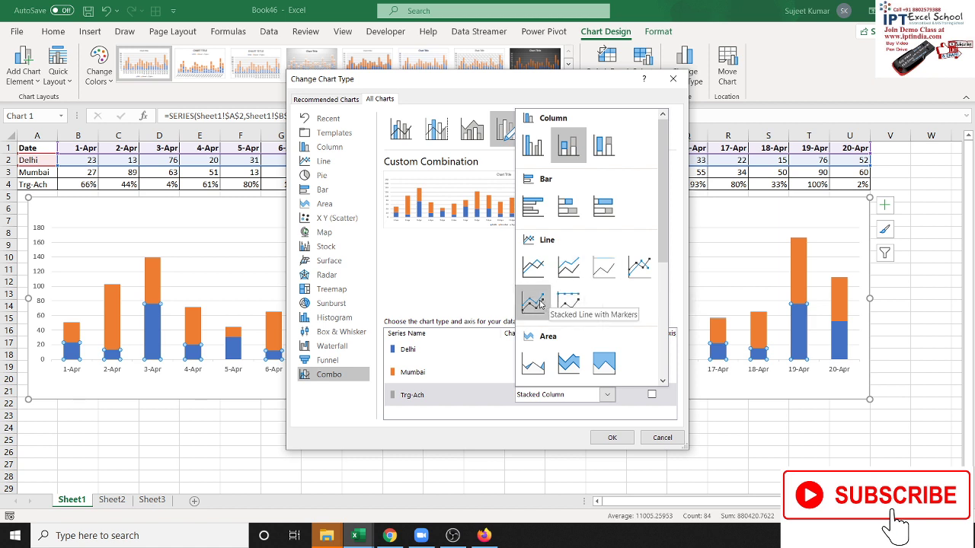
click(540, 303)
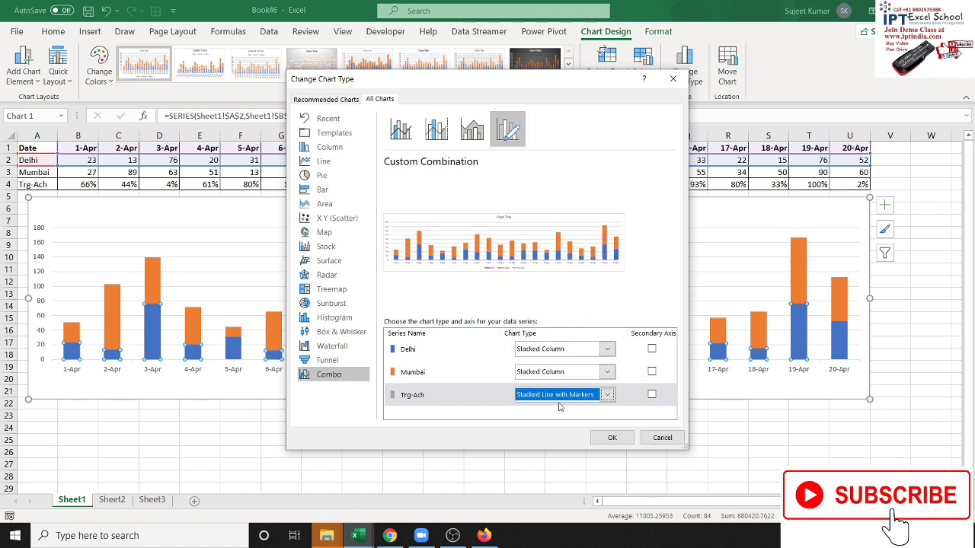
click(651, 396)
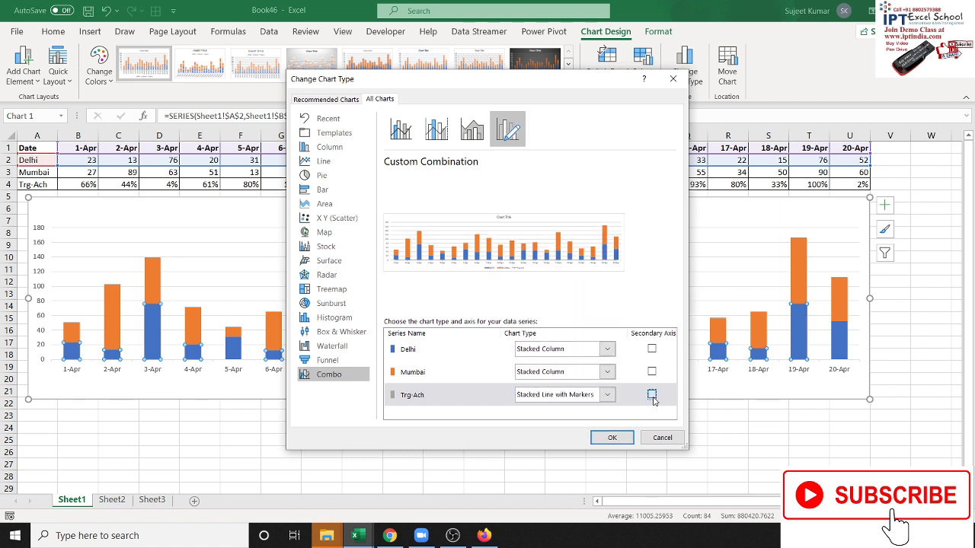
click(652, 396)
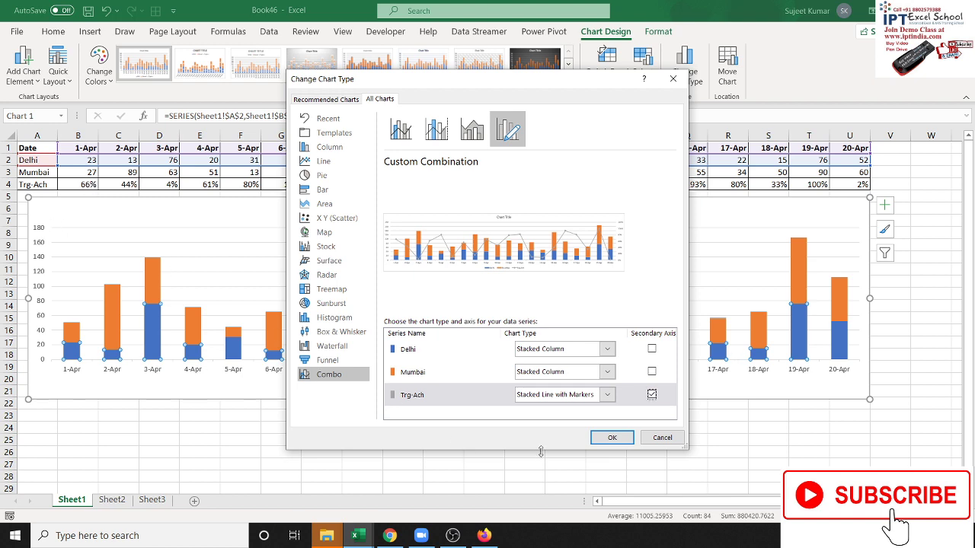
click(610, 439)
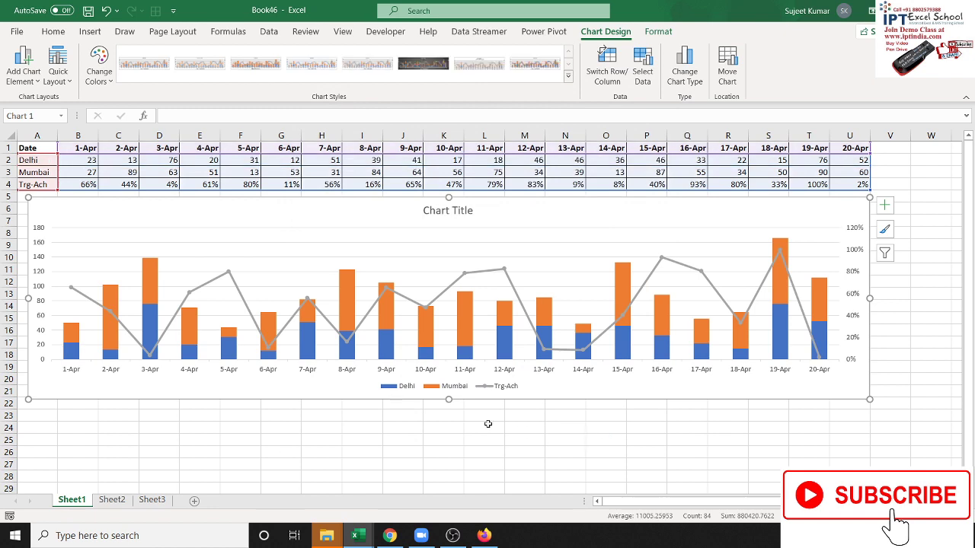
click(428, 447)
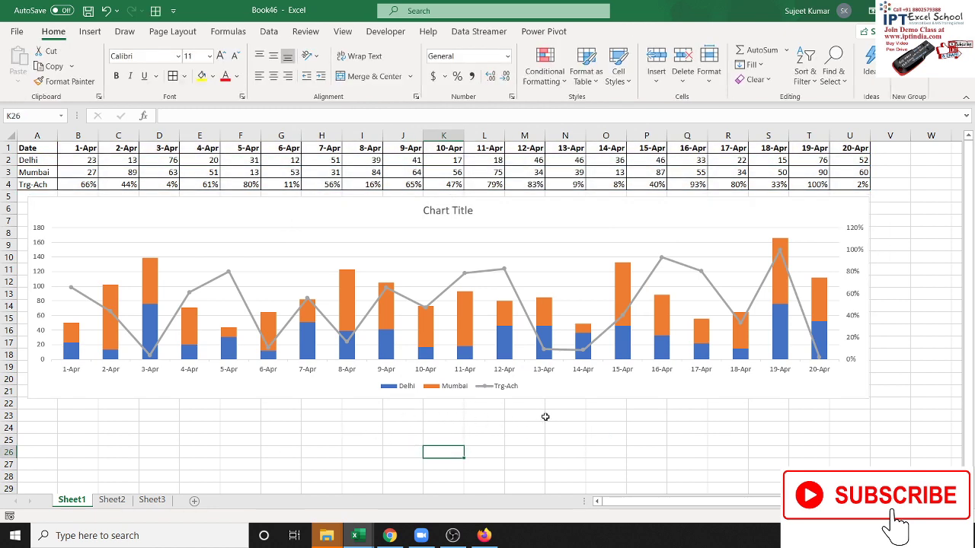
key(alt+Tab)
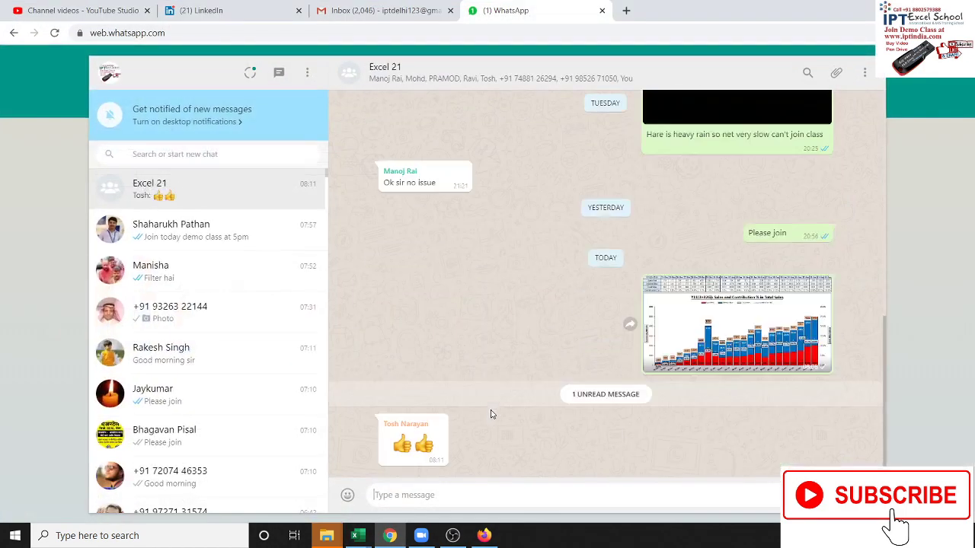
click(718, 352)
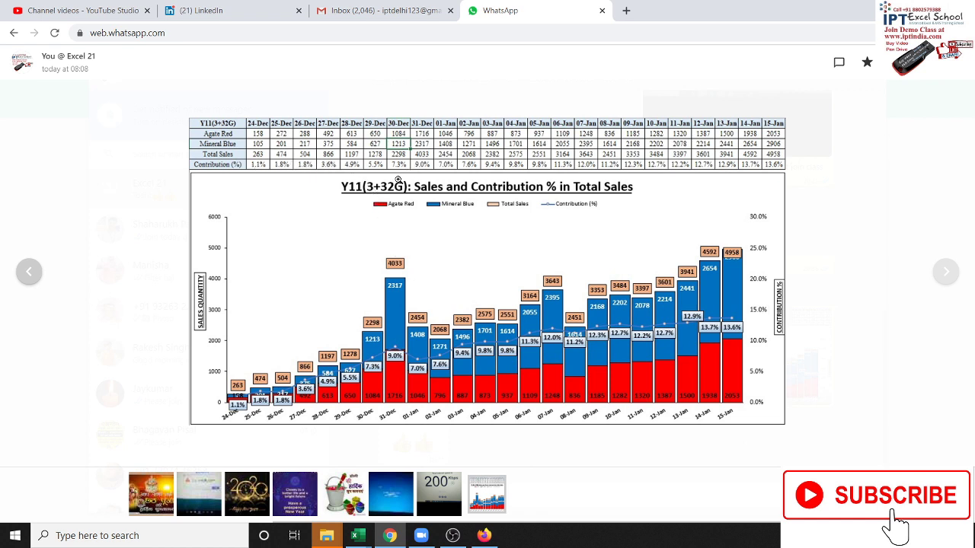
key(Escape)
key(alt+Tab)
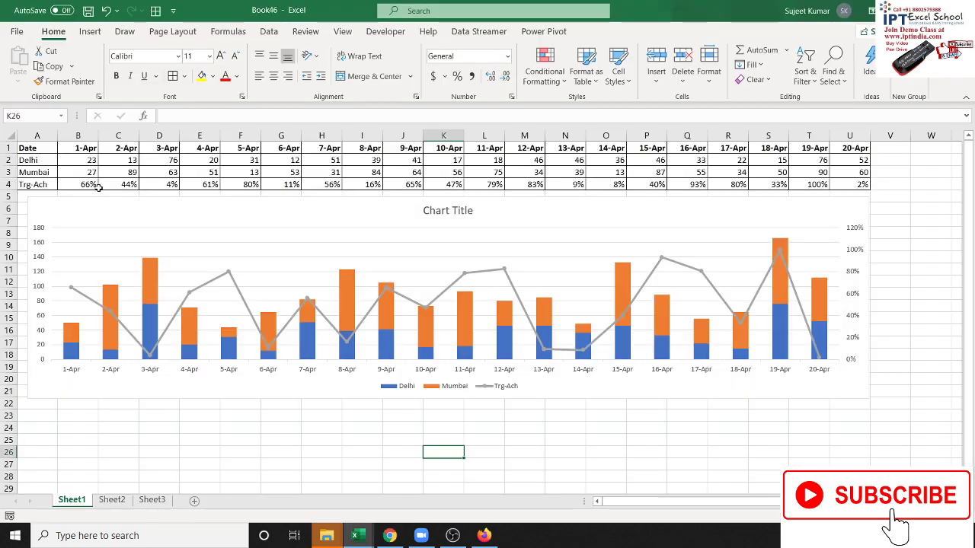
Step: Relabel row 4 as Cont. and delete its B4:U4 percentage values
click(91, 187)
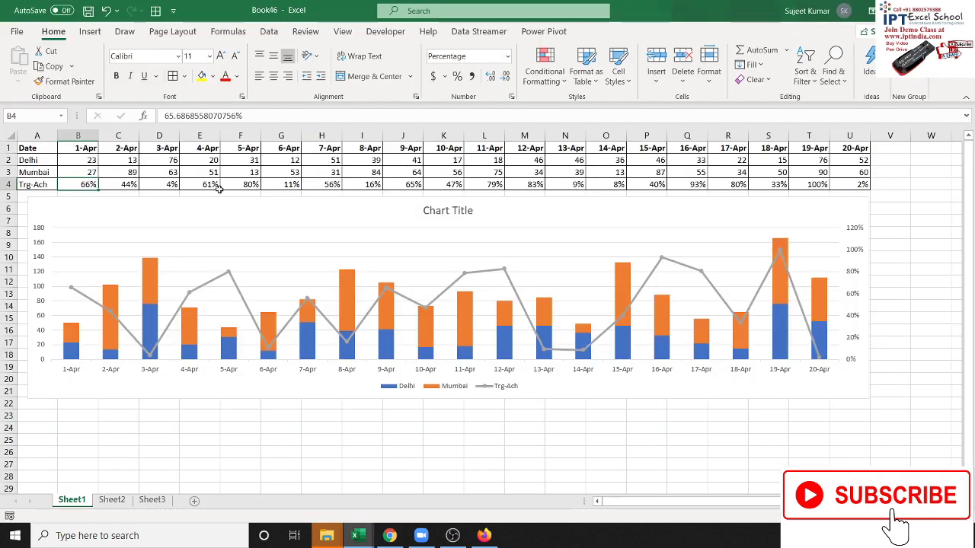
key(Left)
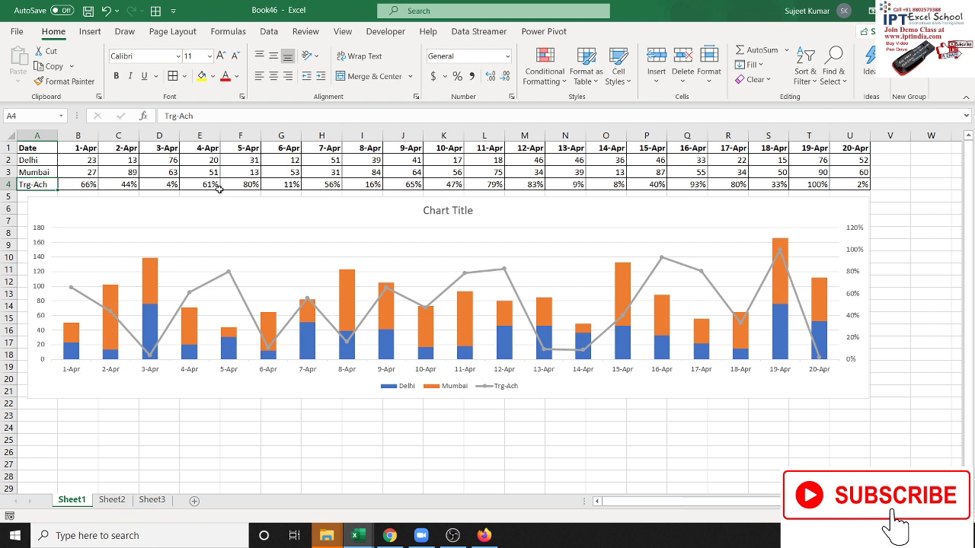
text(Cont.)
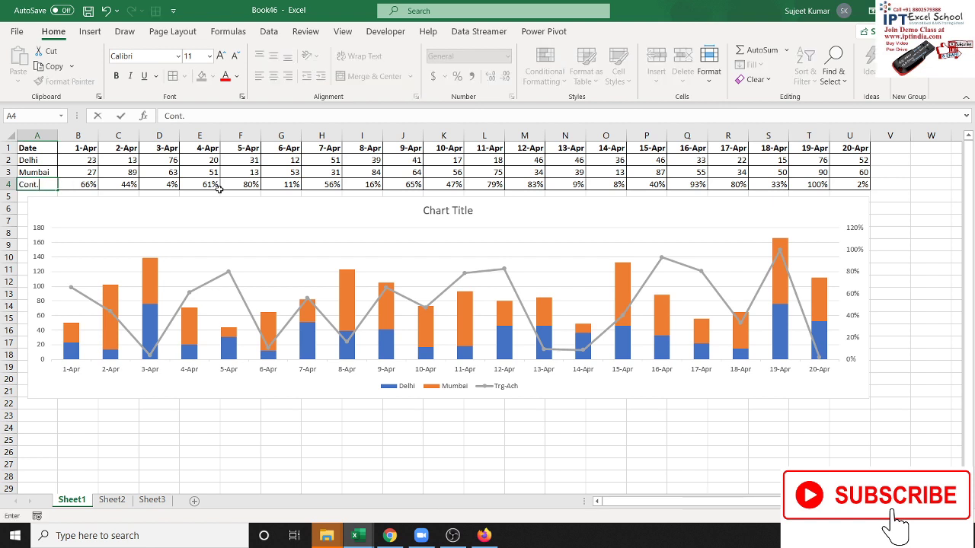
key(Return)
key(Up)
key(Right)
key(ctrl+shift+Right)
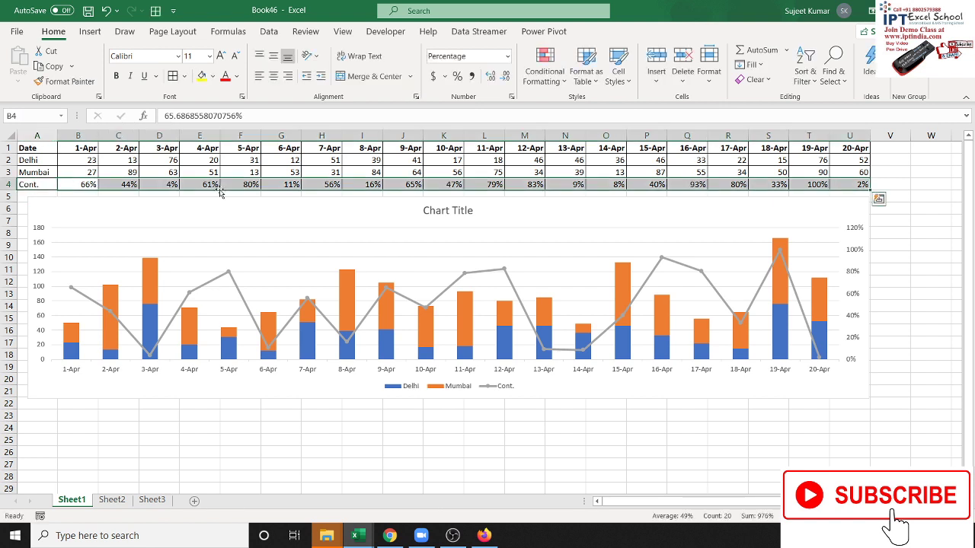
key(Delete)
key(Left)
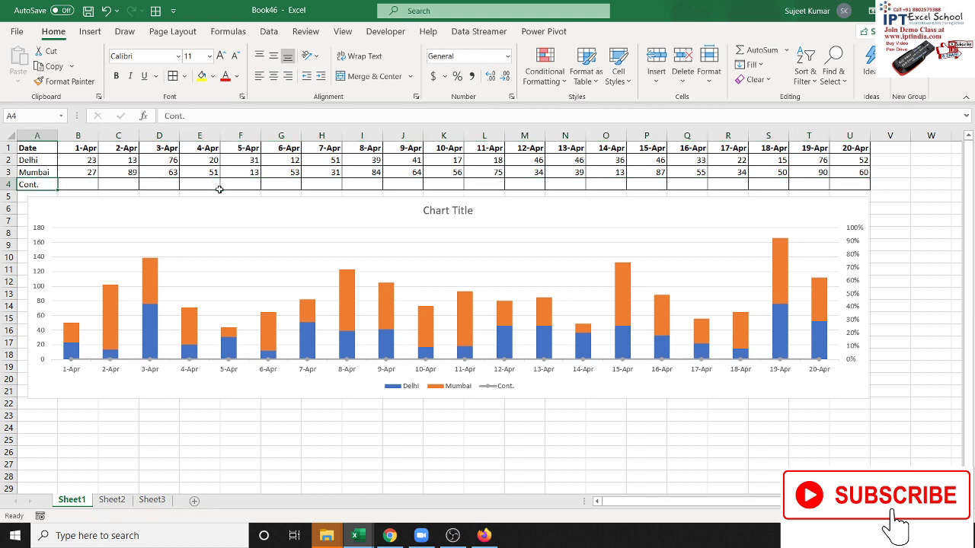
key(ctrl+Right)
key(ctrl+Left)
key(Up)
key(Right)
Step: Add a Total column V with Delhi and Mumbai sums and a grand total in V4
key(ctrl+Right)
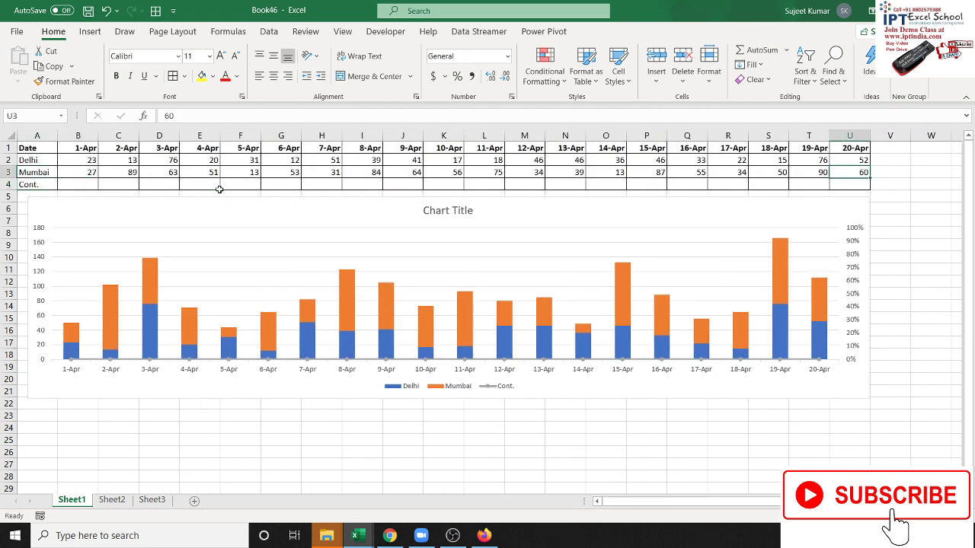
key(ctrl+Up)
key(Right)
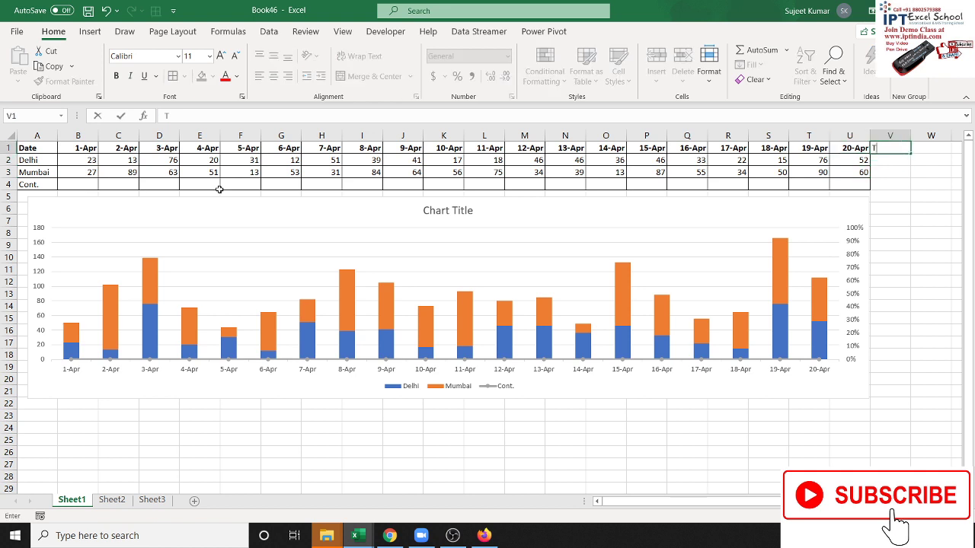
text(Total)
key(Return)
key(alt+equal)
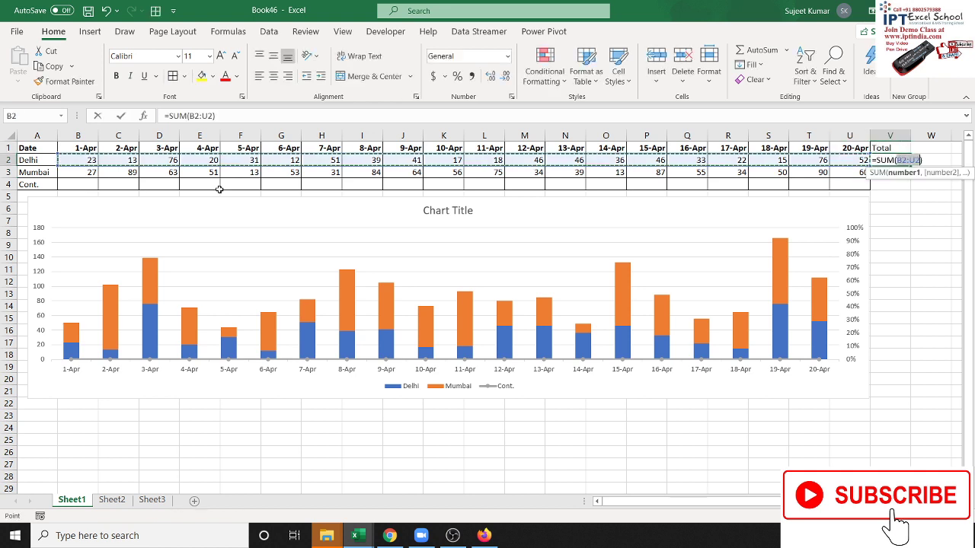
key(Return)
key(alt+equal)
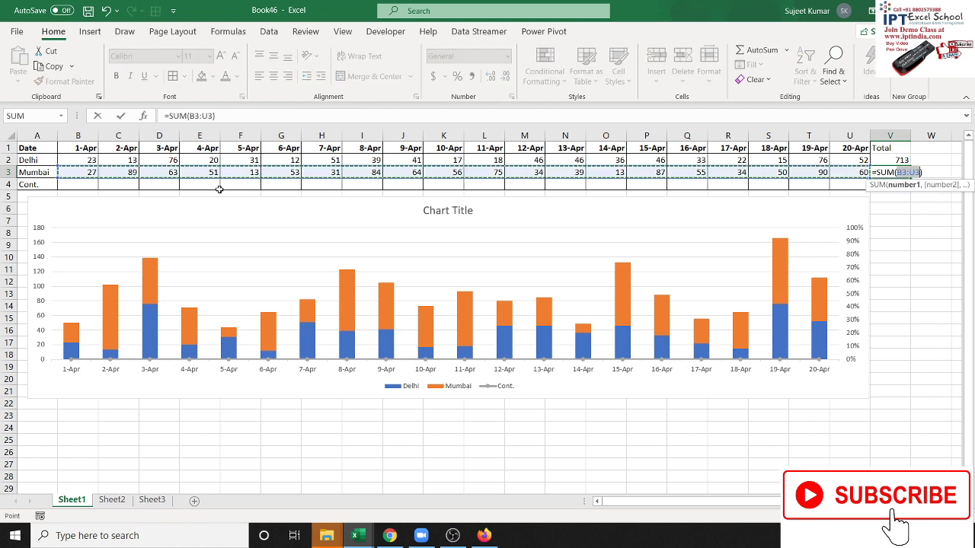
key(Return)
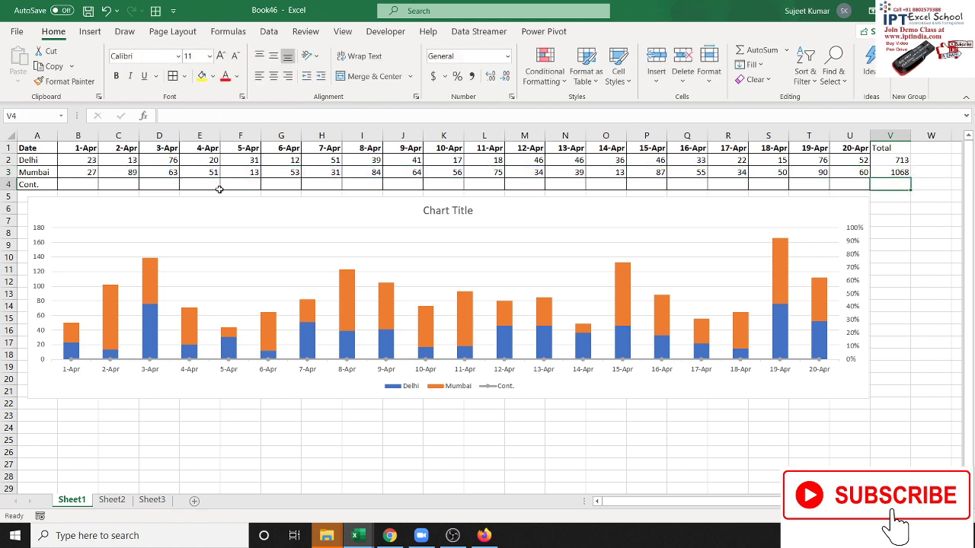
key(alt+equal)
key(ctrl+Return)
Step: Enter =SUM(B2:B3)/V4 in B4 as the first cumulative percentage
key(Left)
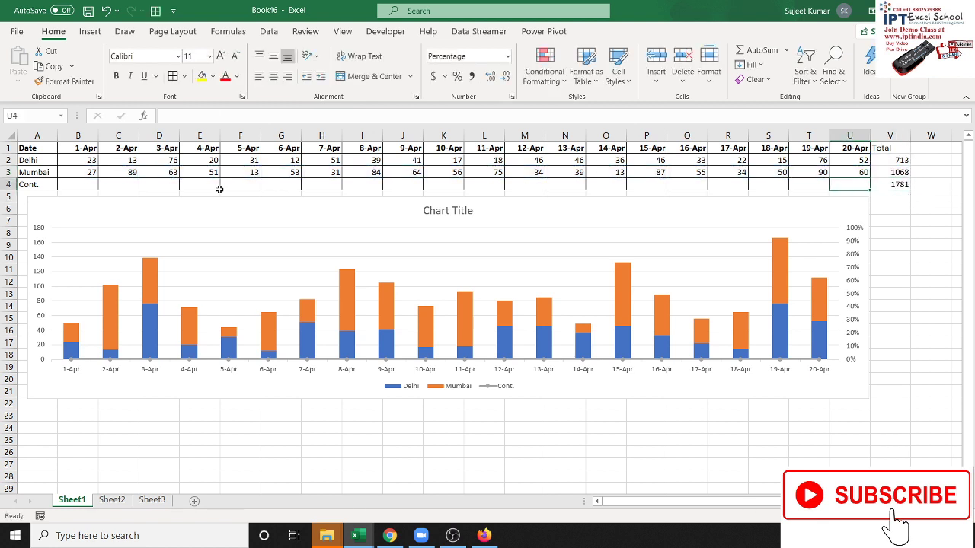
key(ctrl+Left)
key(Right)
text(=)
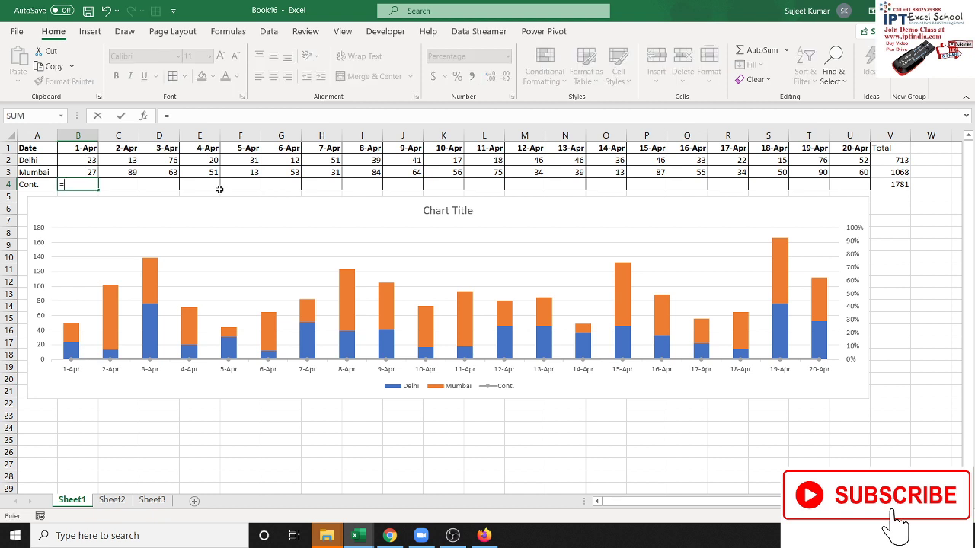
text(sum()
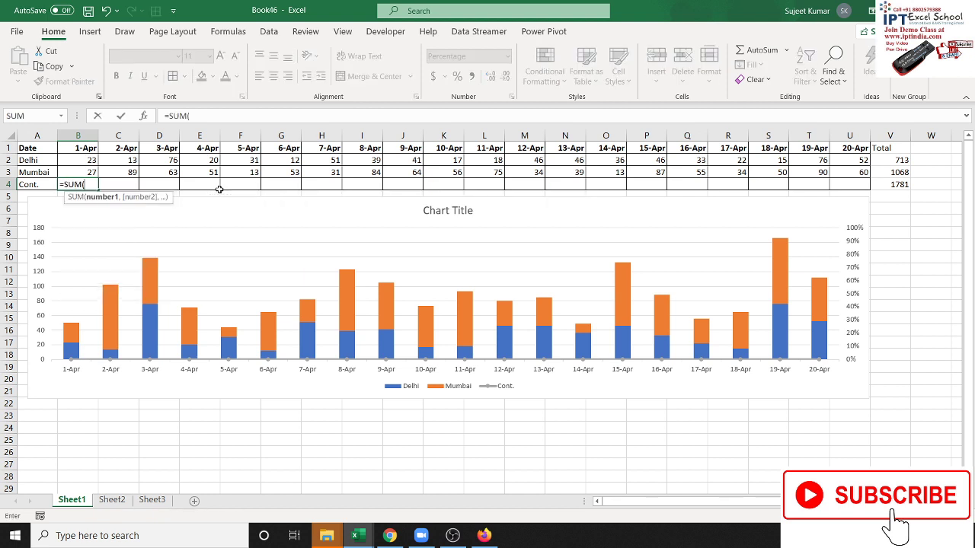
key(Up)
key(Up)
key(shift+Down)
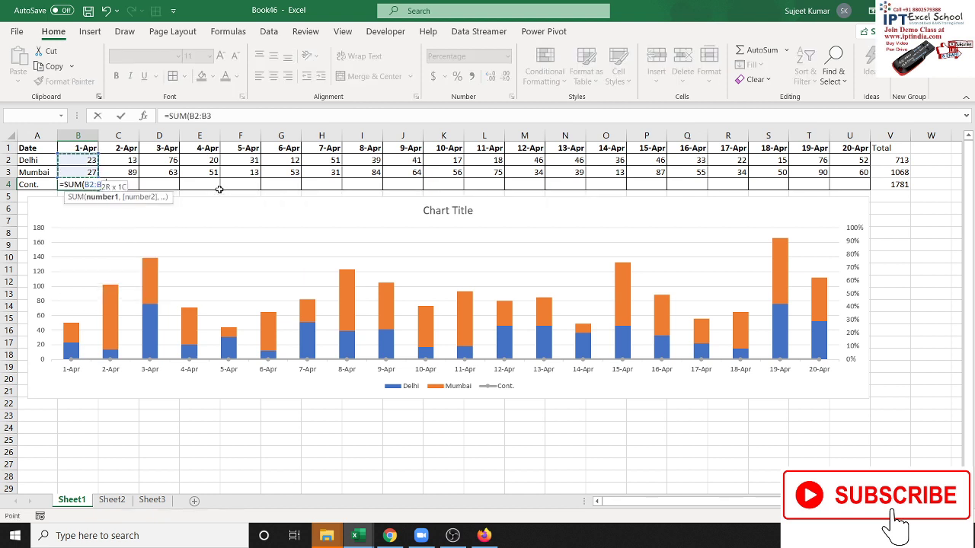
text()/)
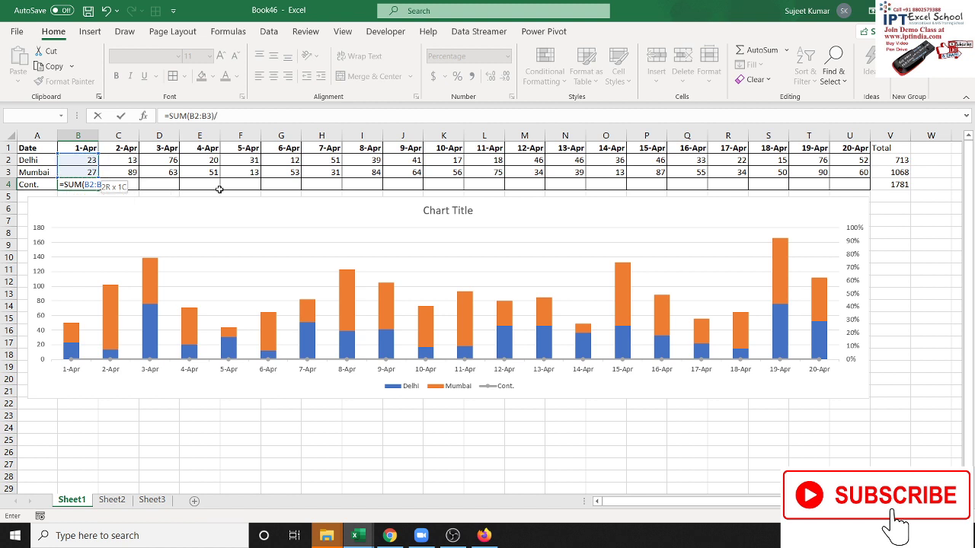
click(890, 184)
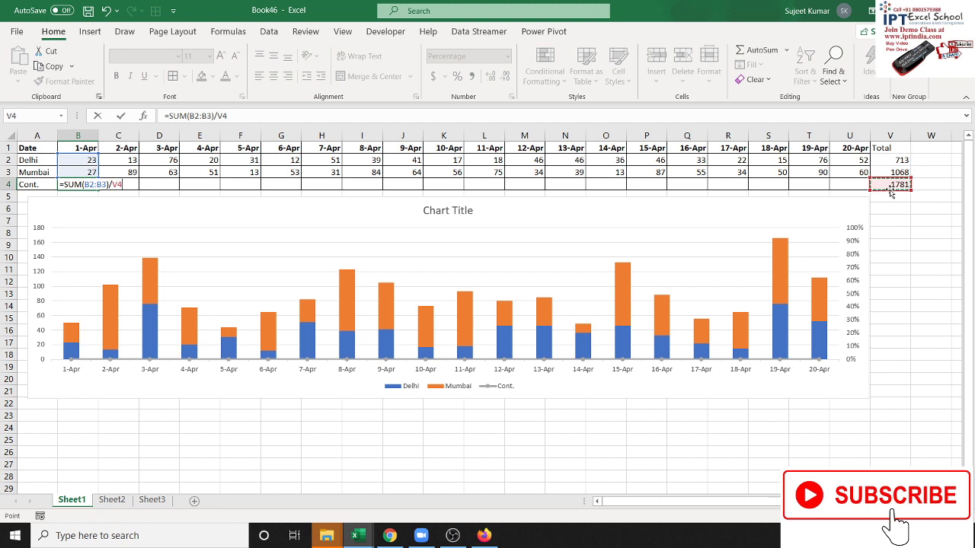
key(Return)
Step: Correct B4 to =SUM($B2:B3)/$V$4 and fill it across to U4
key(Up)
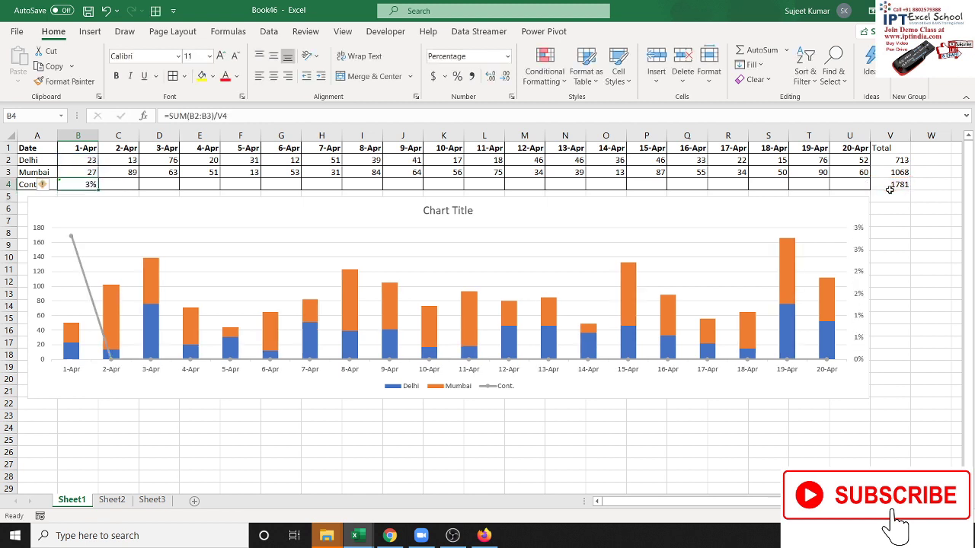
click(197, 115)
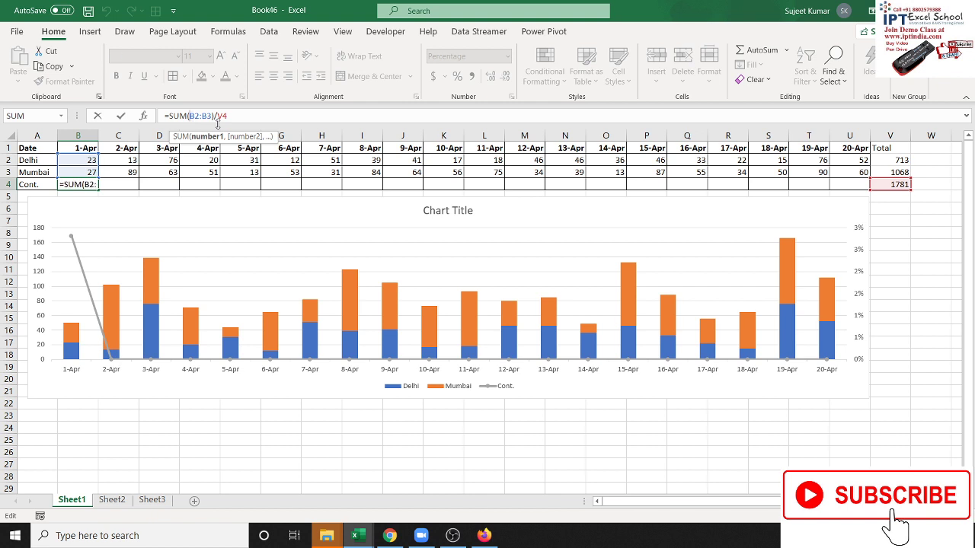
text($)
click(226, 115)
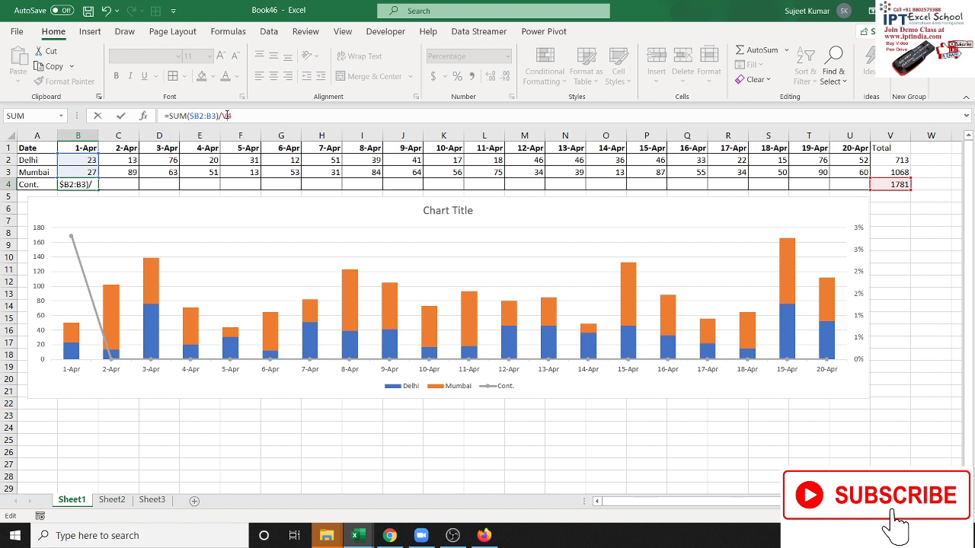
key(F4)
key(Return)
key(Up)
key(shift+Right)
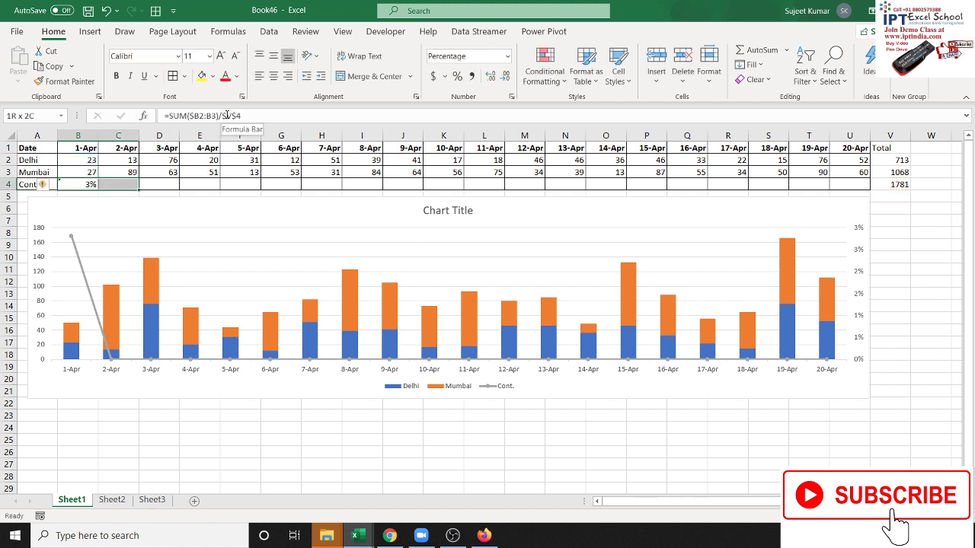
key(shift+Right)
key(shift+Right)
key(shift+Right)
key(shift+Right)
key(shift+Right)
key(shift+Right)
key(shift+Right)
key(shift+Right)
key(shift+Right)
key(shift+Right)
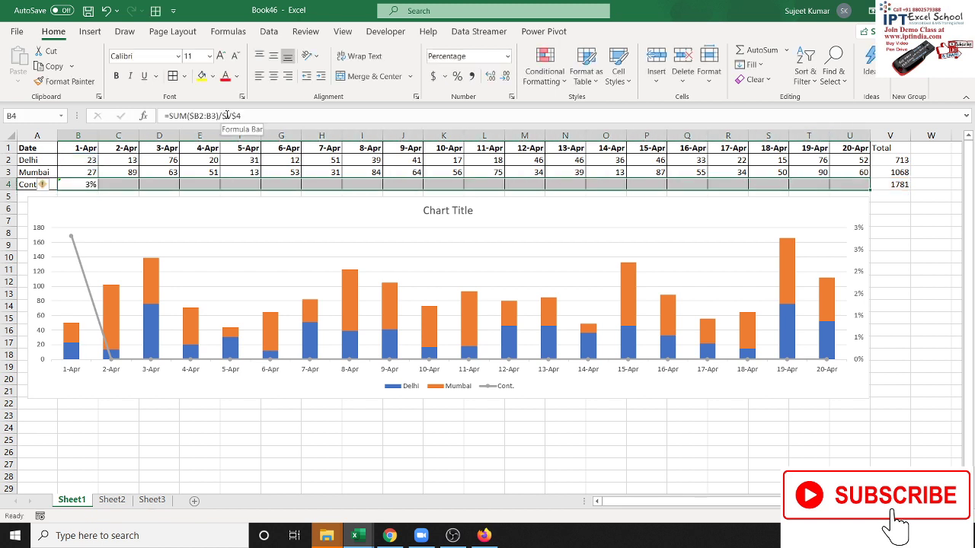
key(ctrl+r)
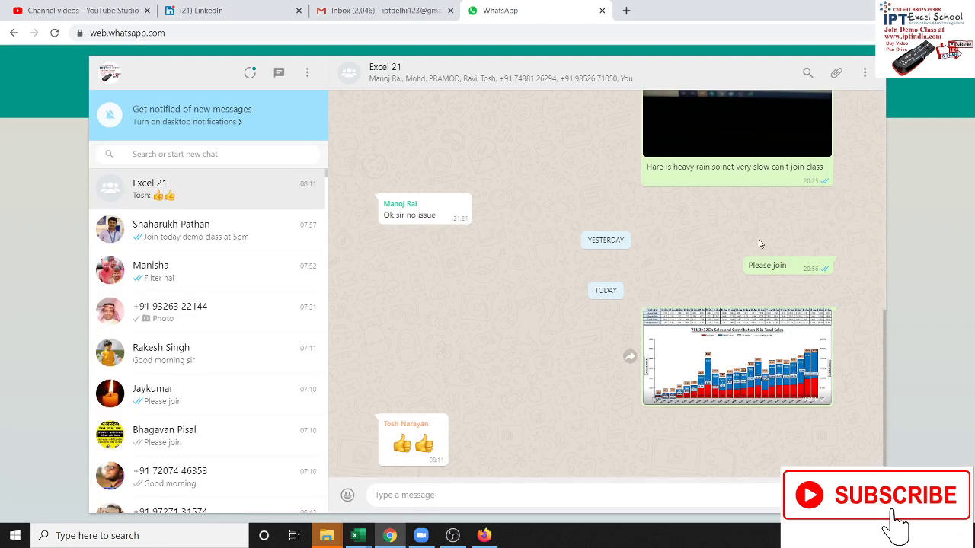
Step: View the shared reference chart image full size in the WhatsApp group chat
click(785, 388)
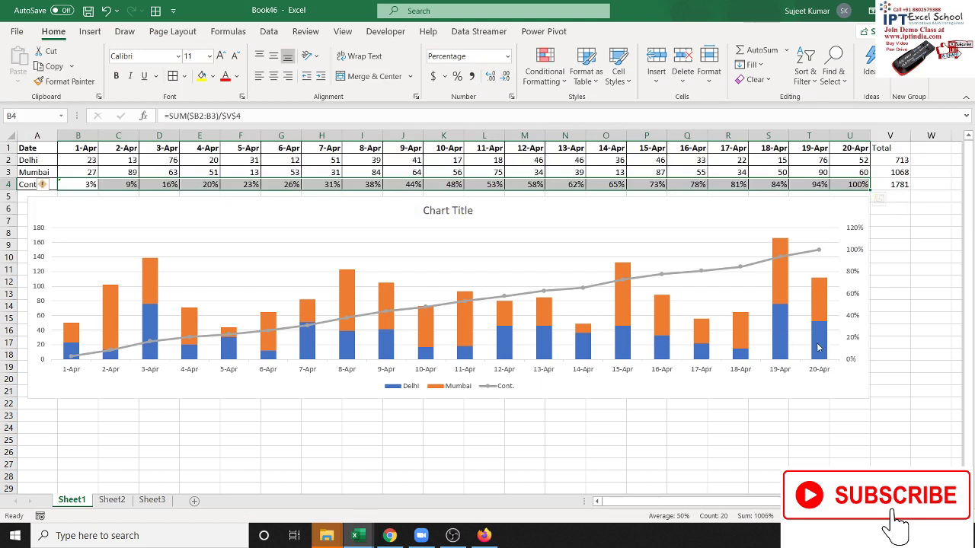
Step: Set the secondary vertical axis maximum bound to 2 (200%)
click(853, 251)
right_click(853, 252)
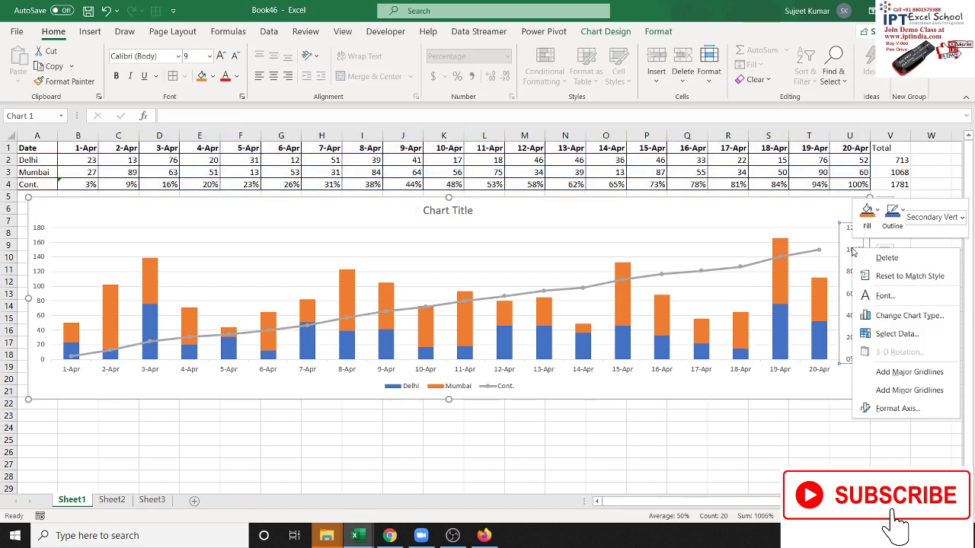
click(868, 410)
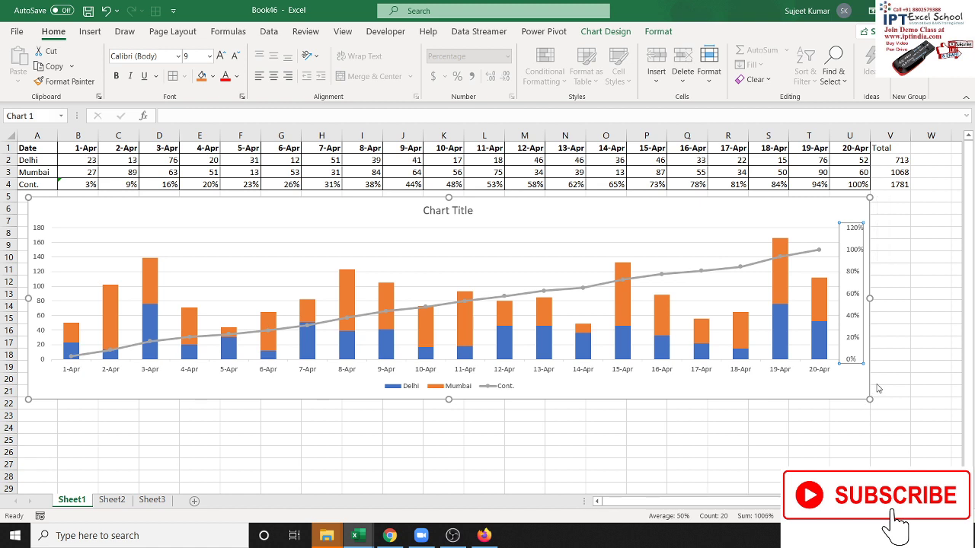
click(887, 263)
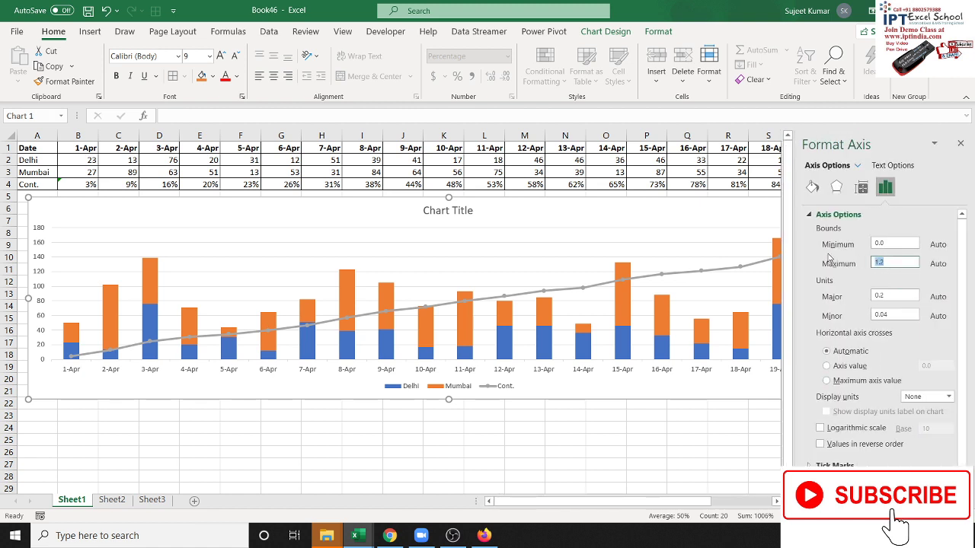
text(2)
key(Return)
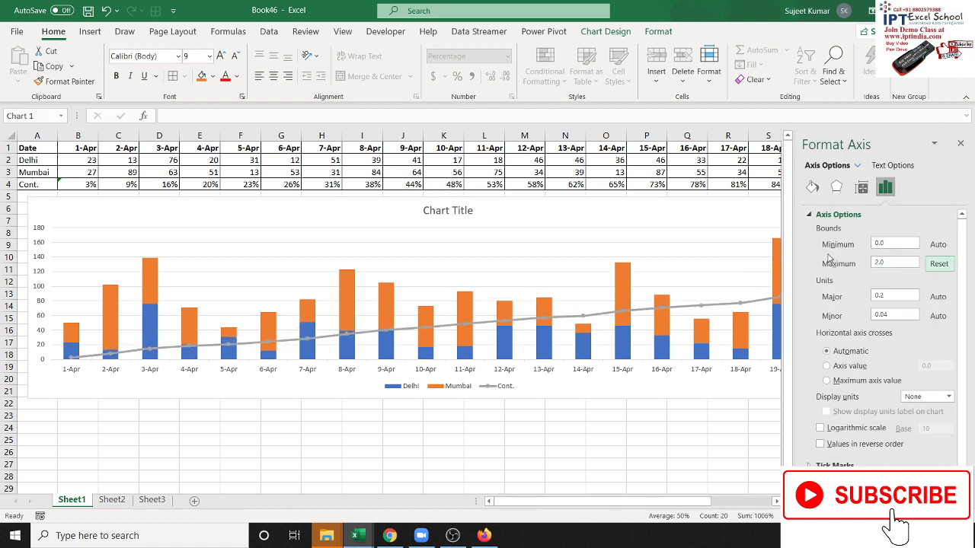
click(701, 476)
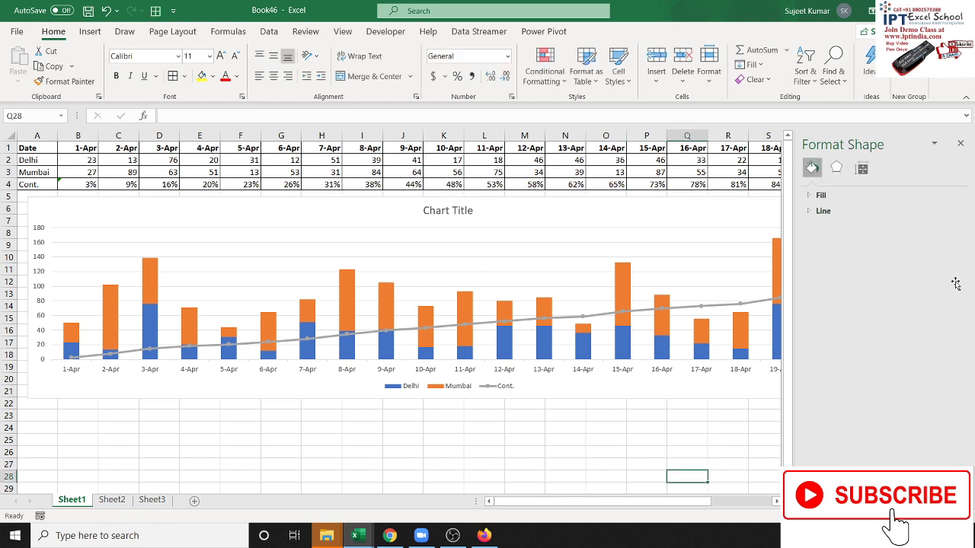
Step: Close the Format Shape pane and select the Delhi column series
click(960, 143)
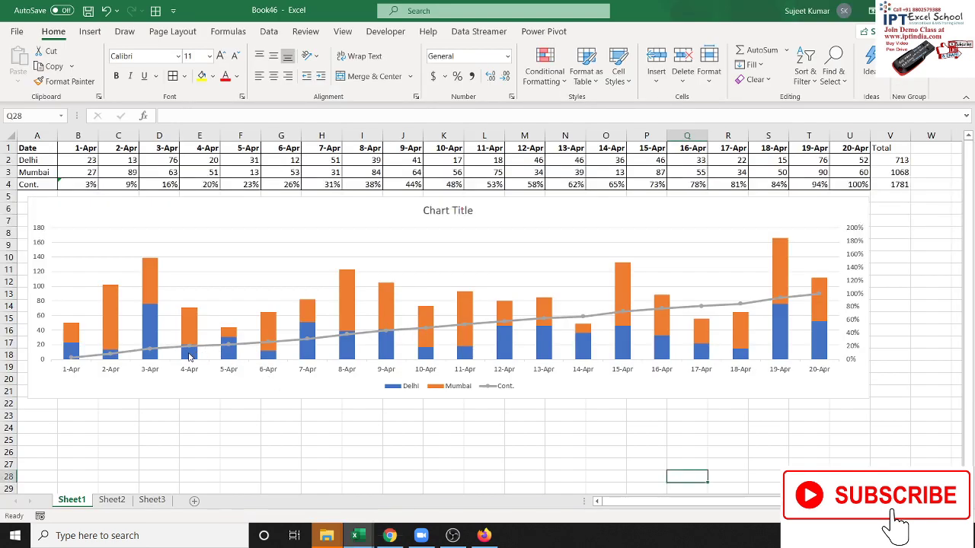
click(190, 355)
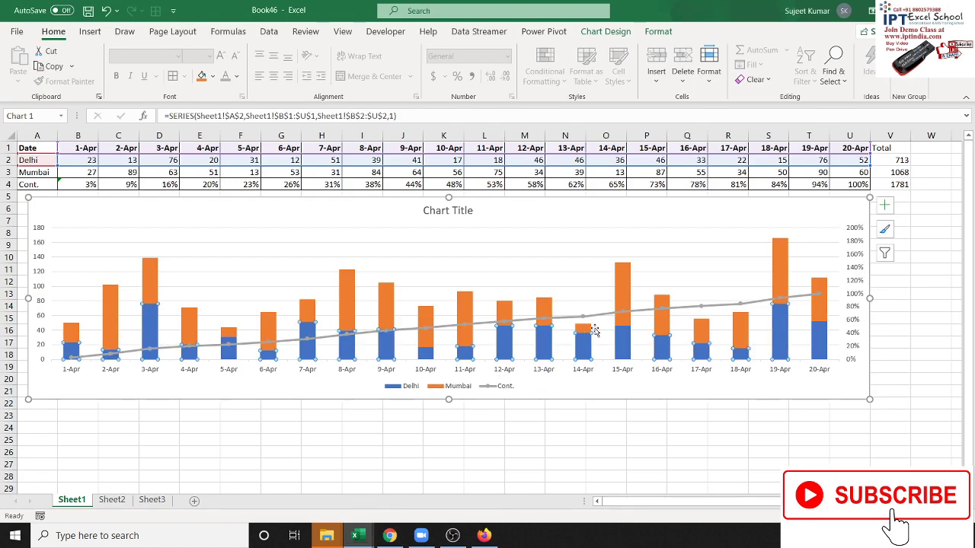
Step: Open Format Data Series for Delhi and drag the gap width and overlap sliders
right_click(622, 345)
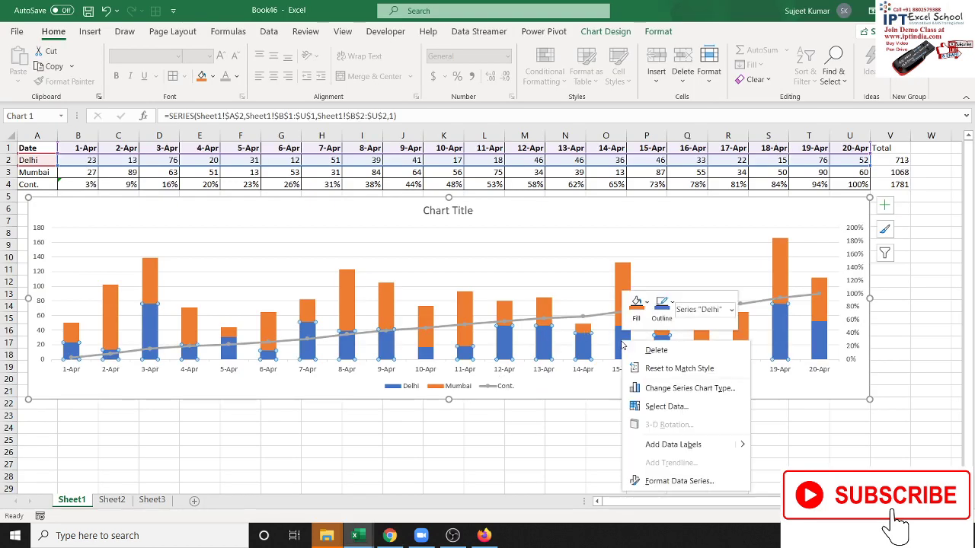
click(680, 482)
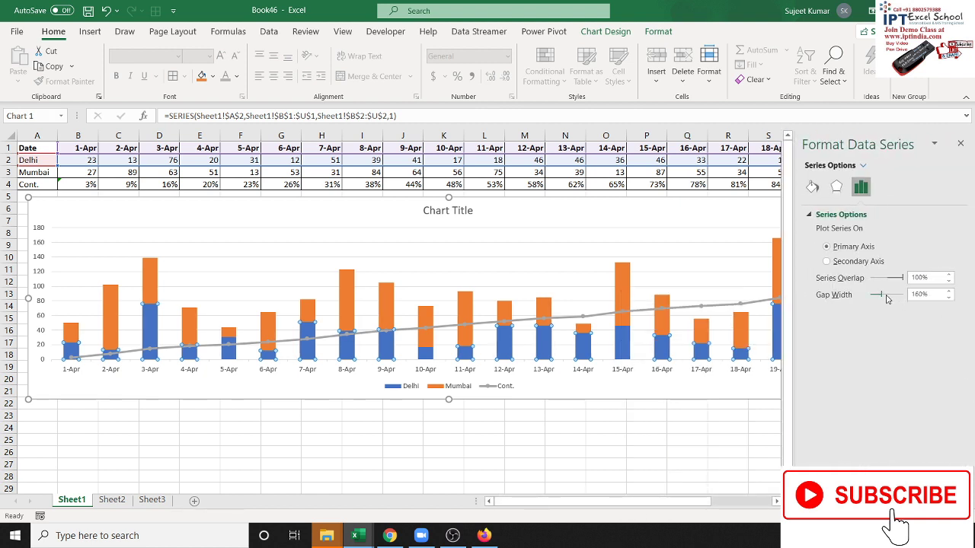
drag(881, 296, 873, 300)
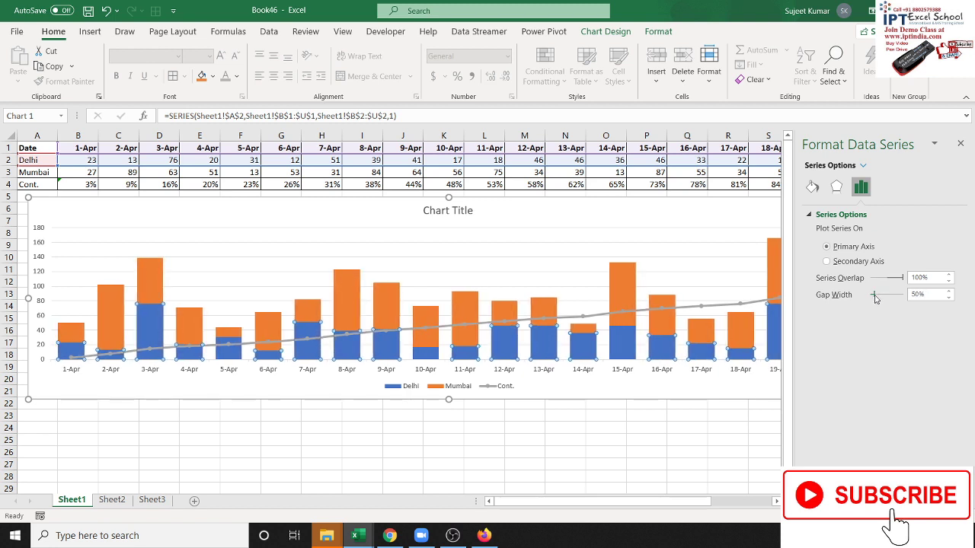
mouse_move(877, 300)
mouse_down()
mouse_move(871, 295)
mouse_move(898, 279)
mouse_up()
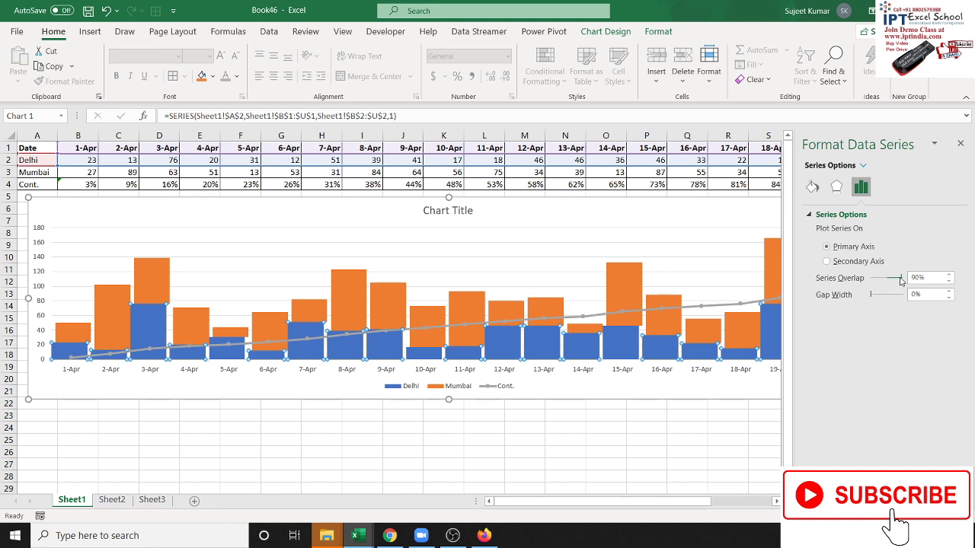
drag(901, 280, 900, 283)
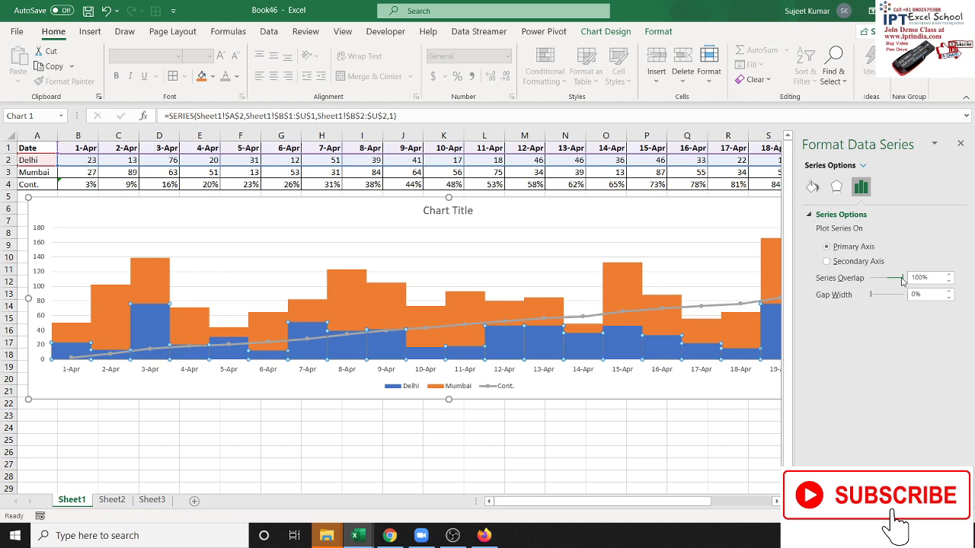
drag(902, 281, 900, 281)
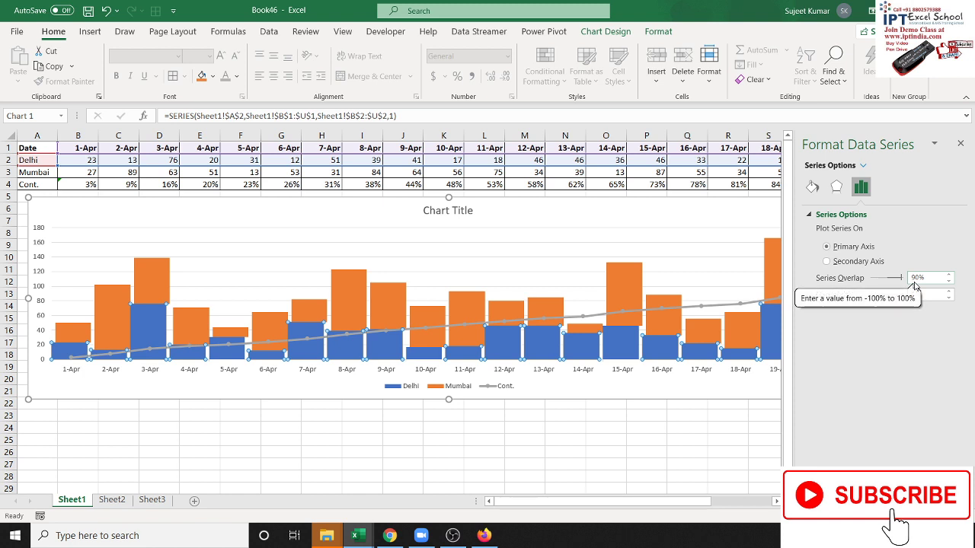
Step: Enter Series Overlap 100% and Gap Width 10% for the column series
click(921, 279)
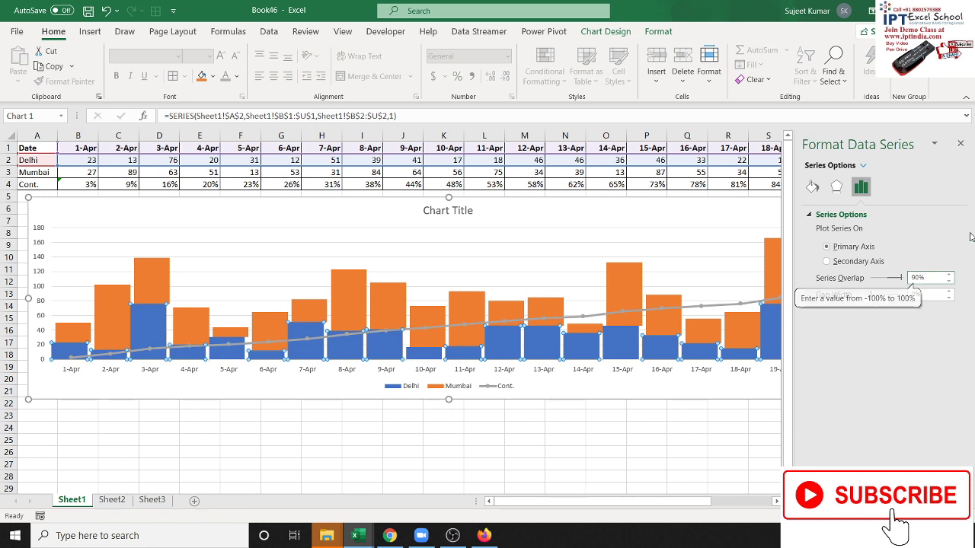
double_click(926, 278)
text(95)
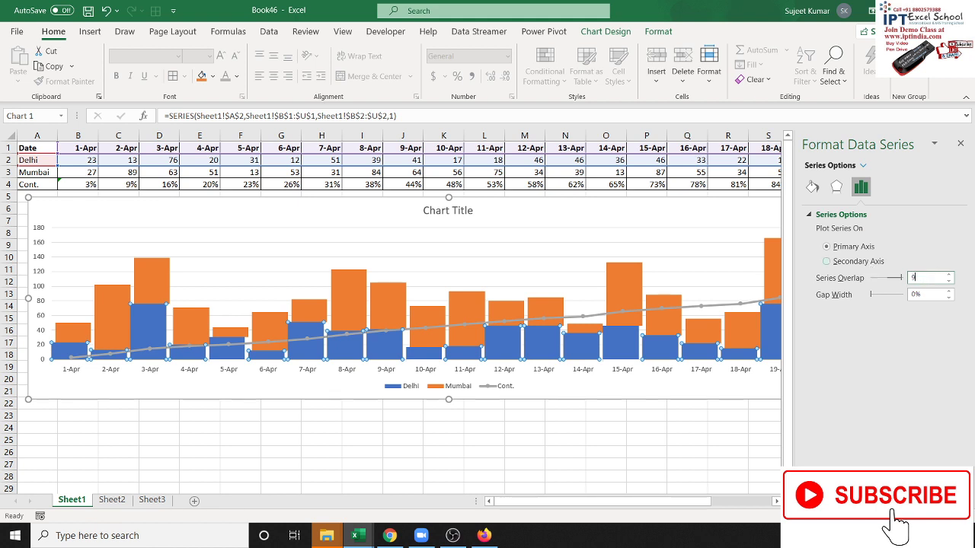
key(Tab)
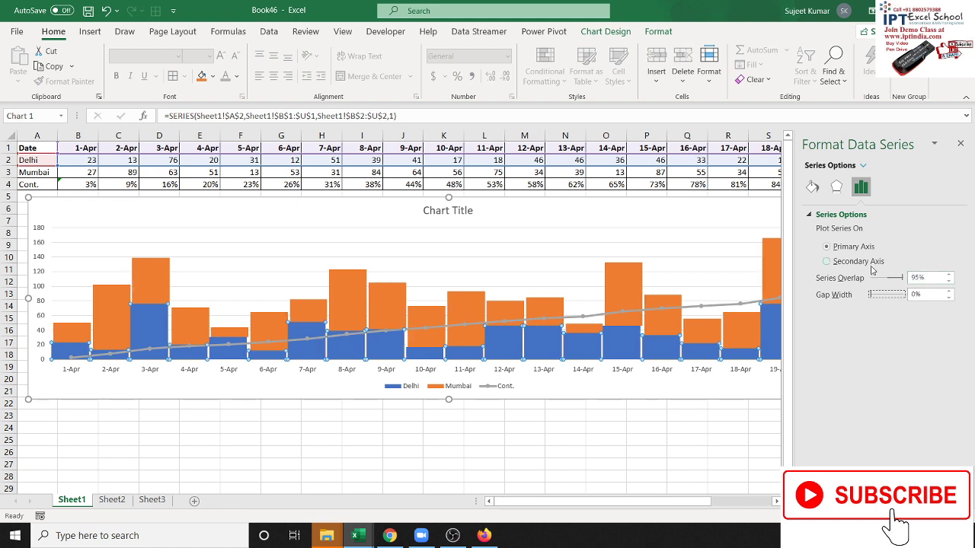
double_click(929, 278)
text(96)
key(Tab)
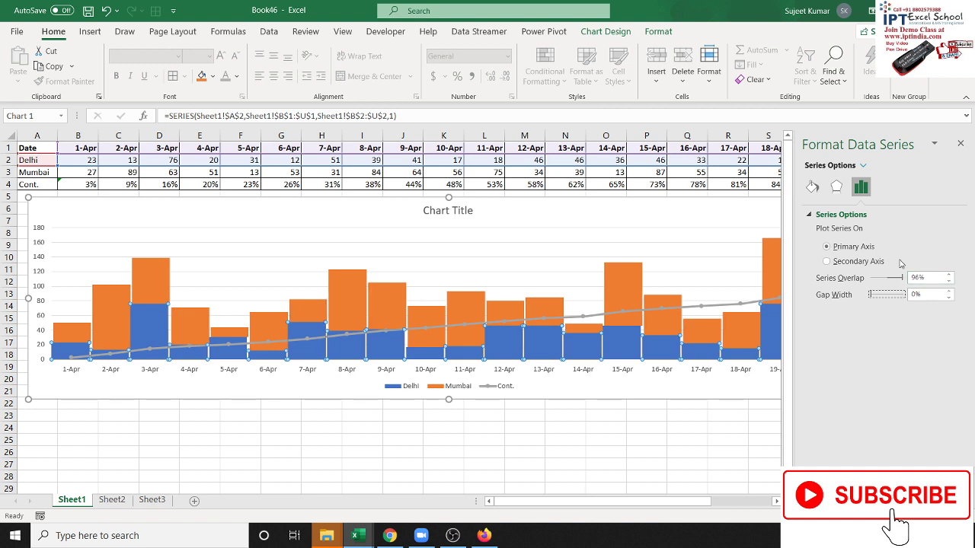
drag(926, 279, 910, 279)
text(98)
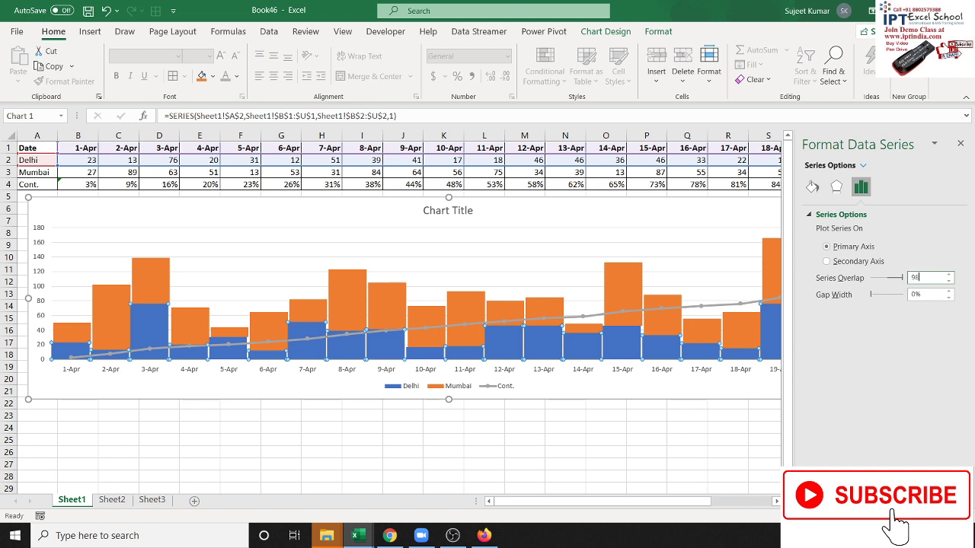
key(Tab)
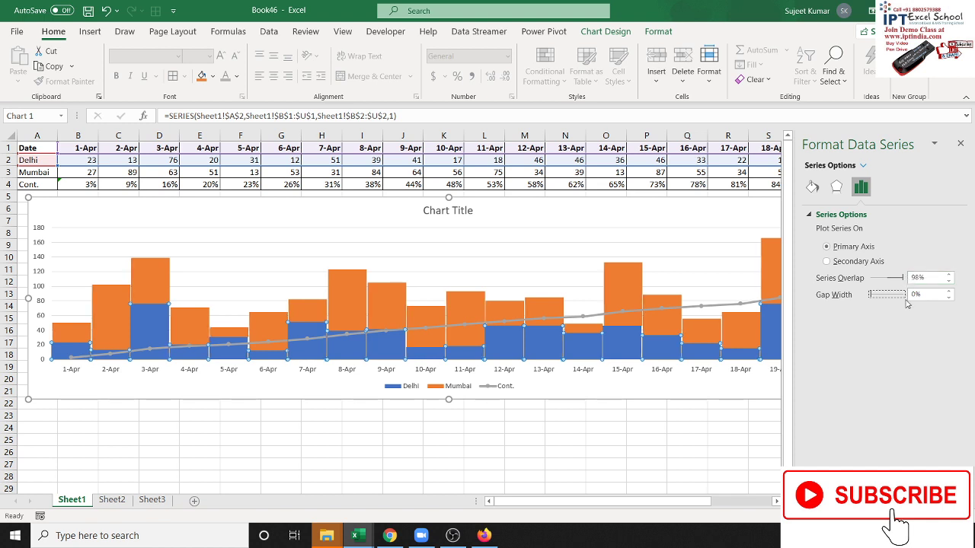
click(876, 297)
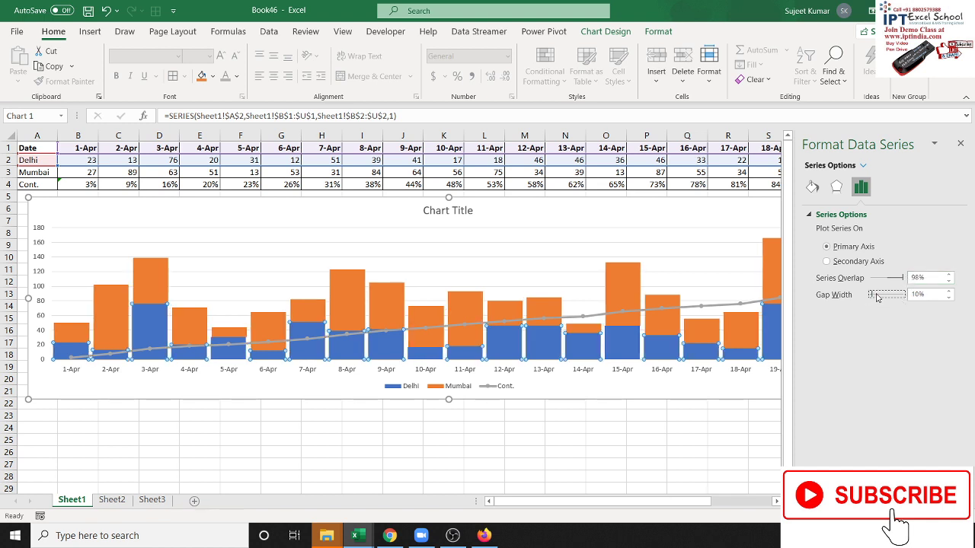
double_click(930, 277)
text(100)
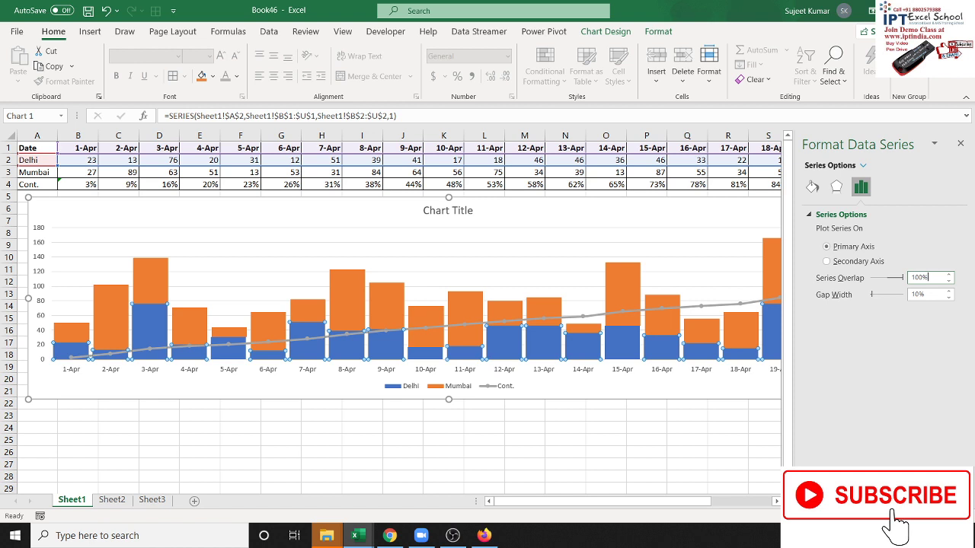
key(Tab)
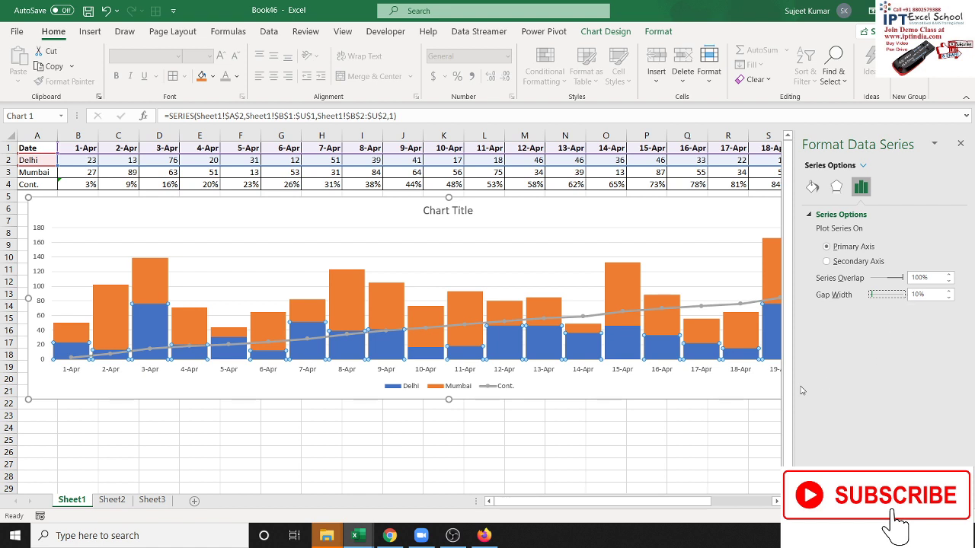
Step: Stretch the chart taller so its bottom edge reaches about row 24
click(639, 439)
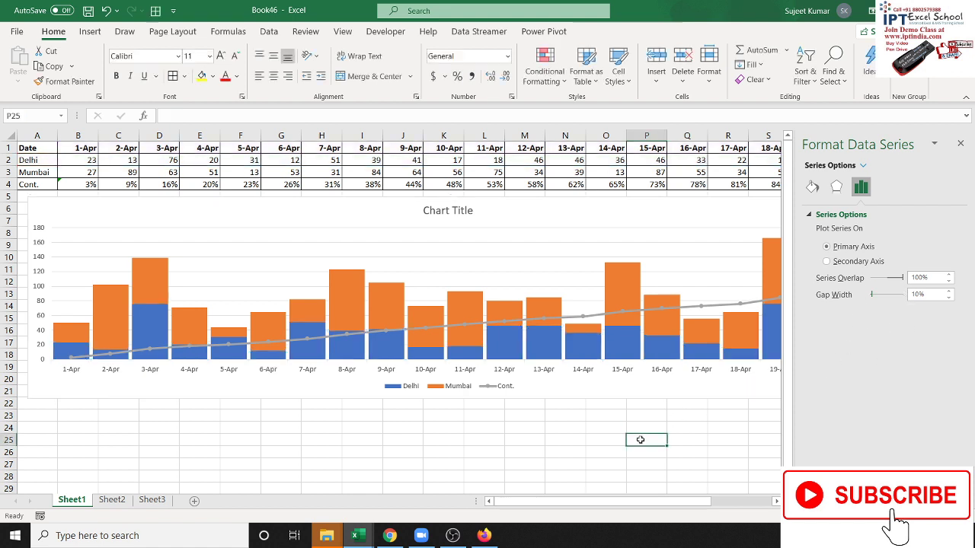
click(960, 144)
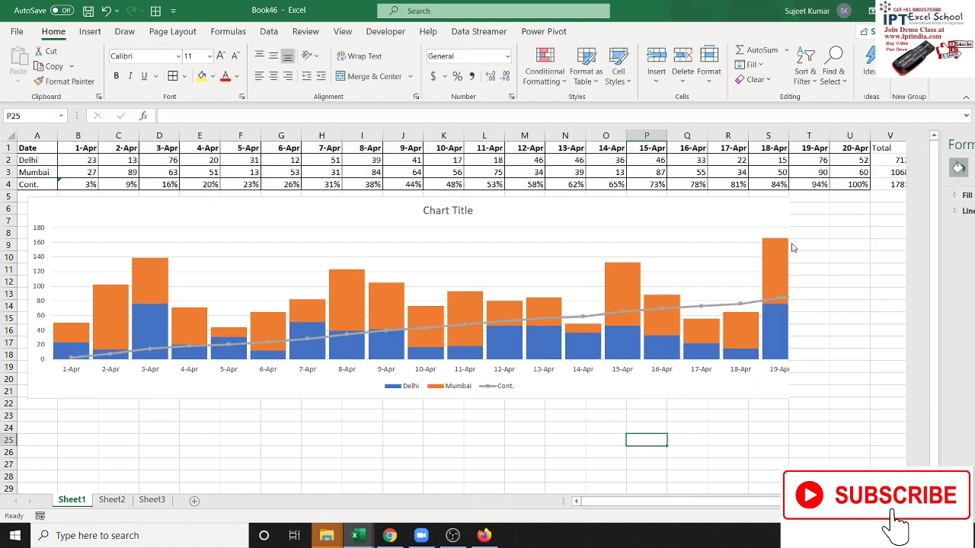
click(566, 427)
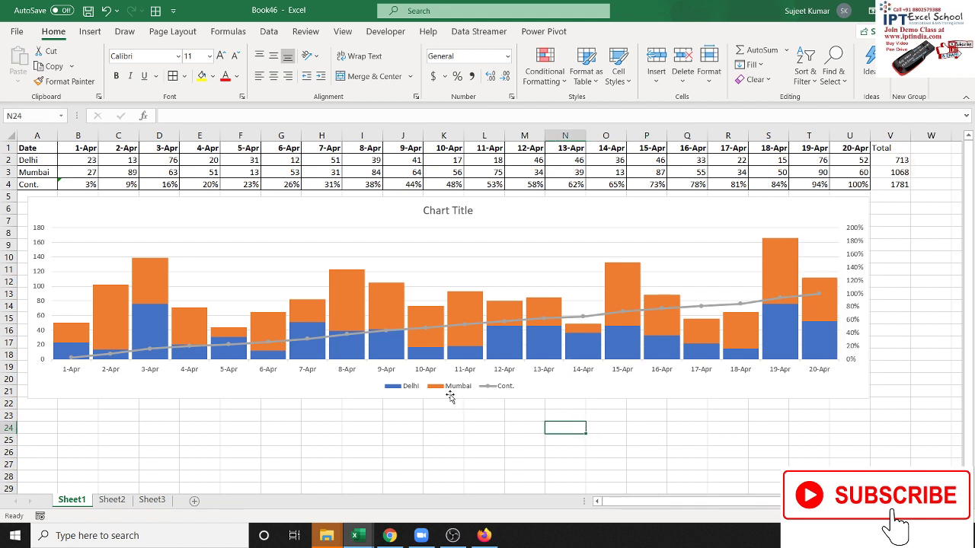
click(563, 389)
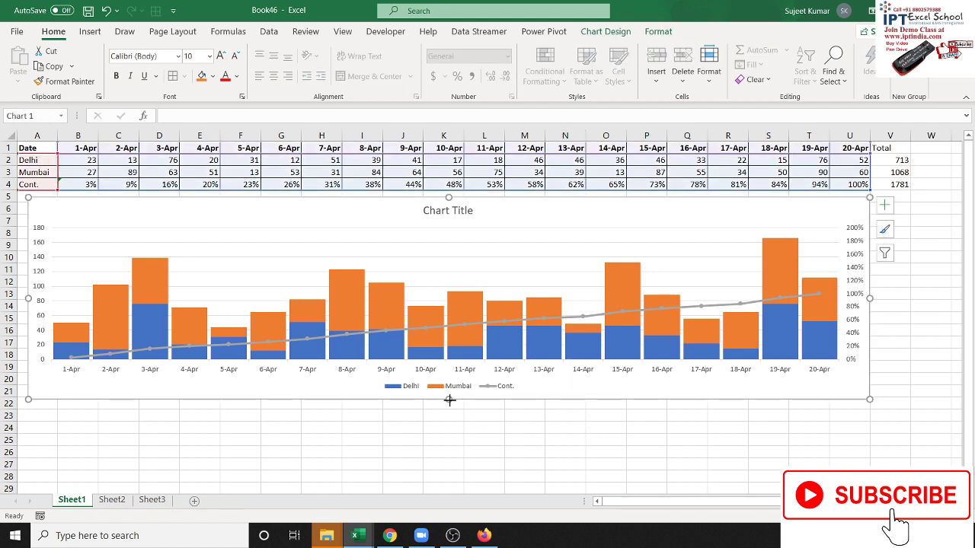
drag(448, 399, 448, 416)
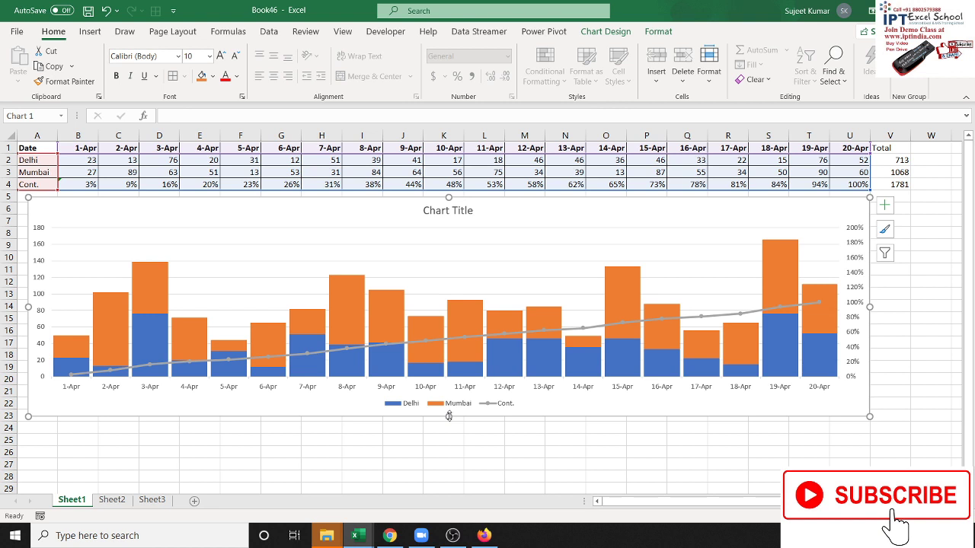
drag(449, 415, 448, 428)
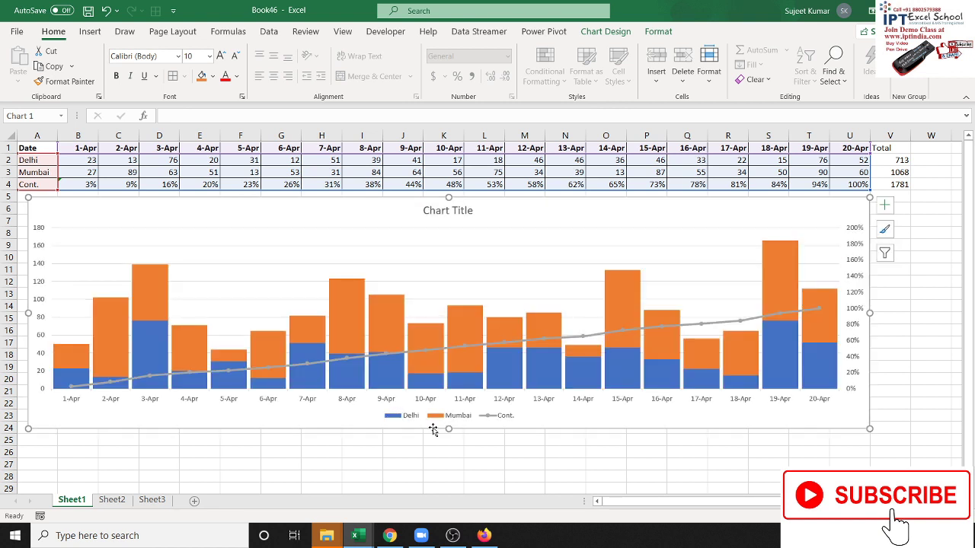
Step: Open the Format Axis settings for the left value axis
click(39, 232)
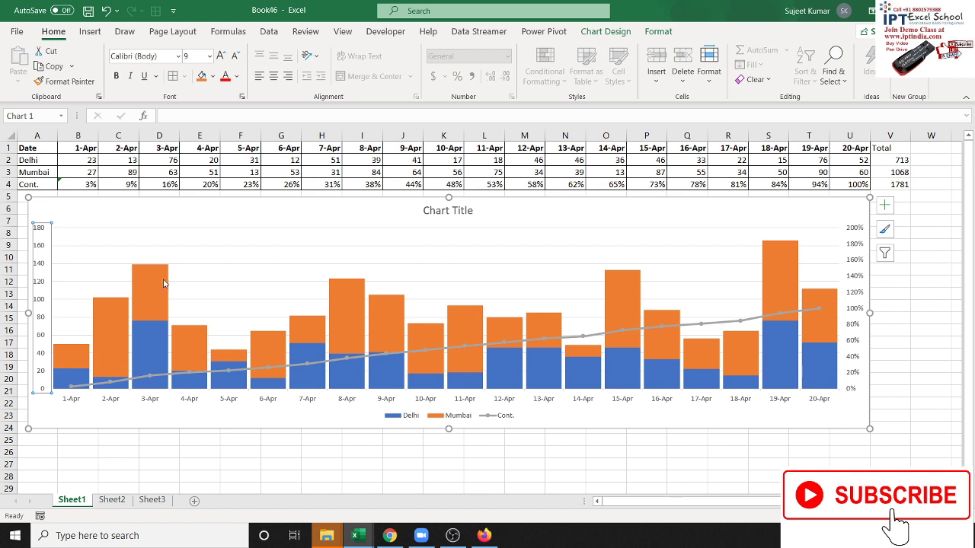
right_click(40, 253)
click(38, 251)
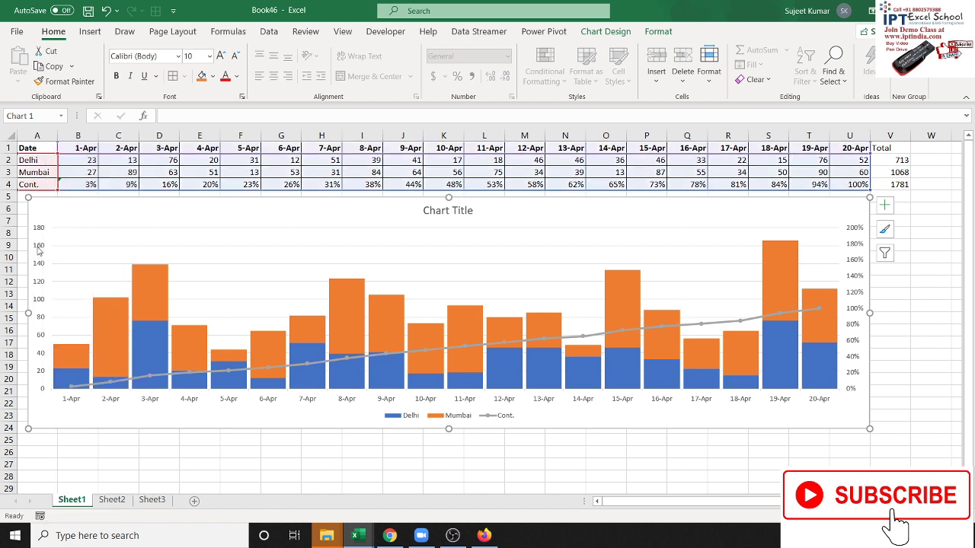
right_click(39, 250)
click(80, 407)
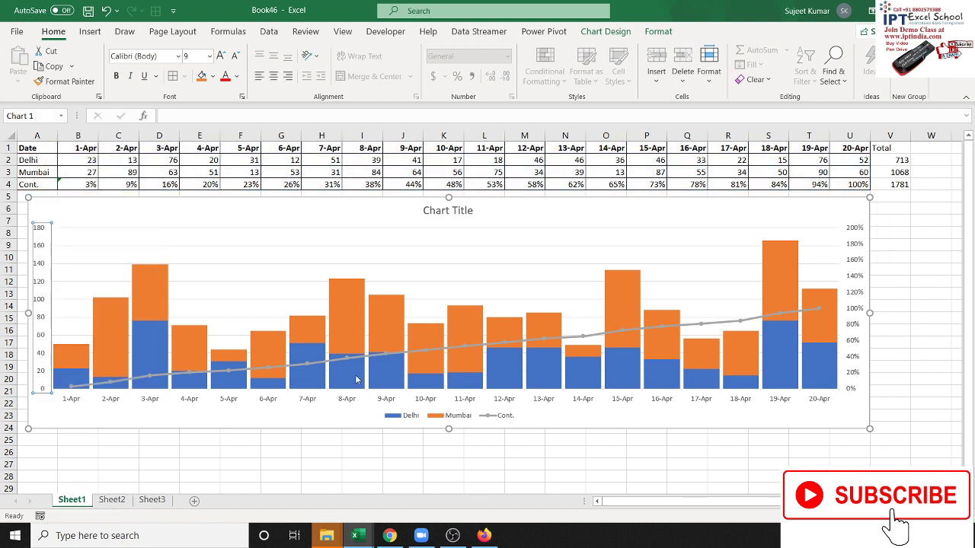
Step: Set the primary value axis Maximum bound to 100 and close the pane
double_click(898, 263)
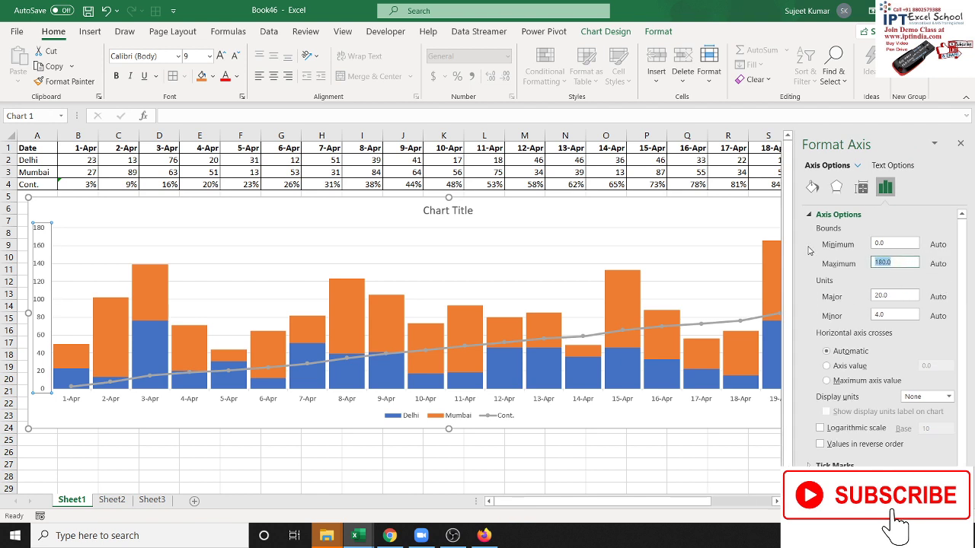
text(10)
key(Return)
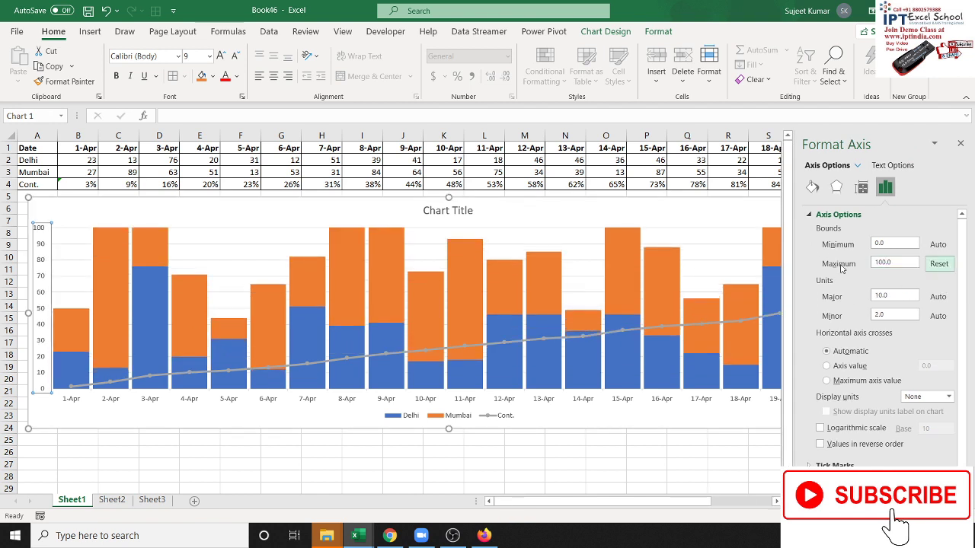
click(960, 142)
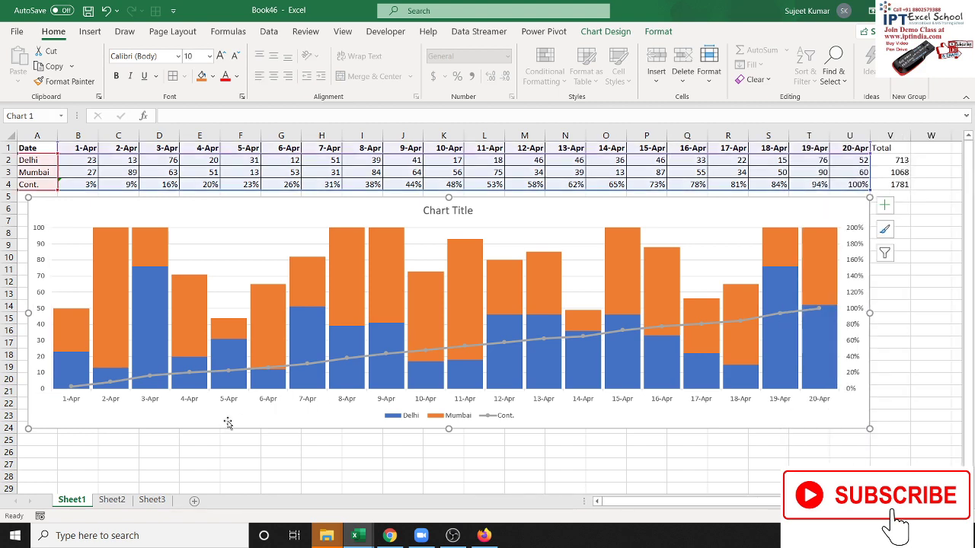
click(151, 344)
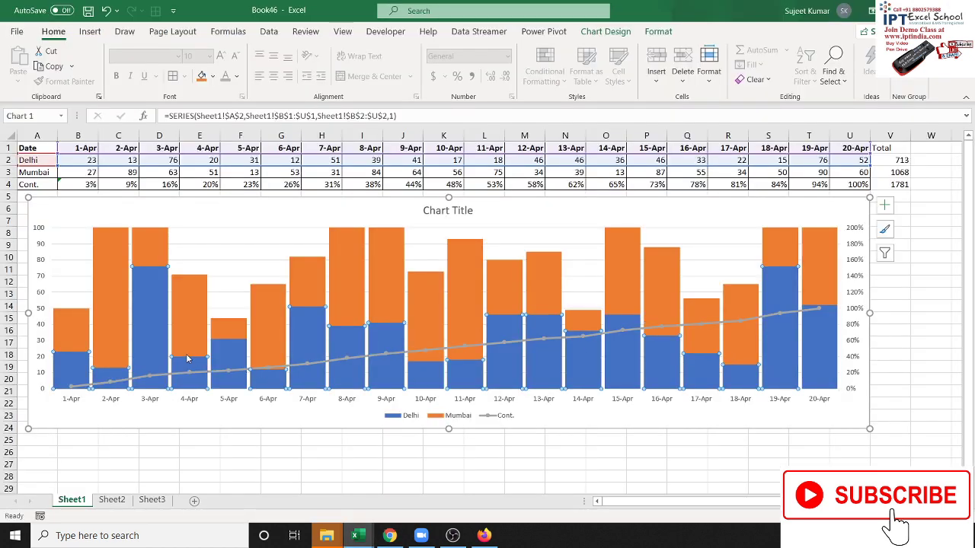
Step: Give the Delhi columns a solid red fill and a black solid outline
right_click(150, 344)
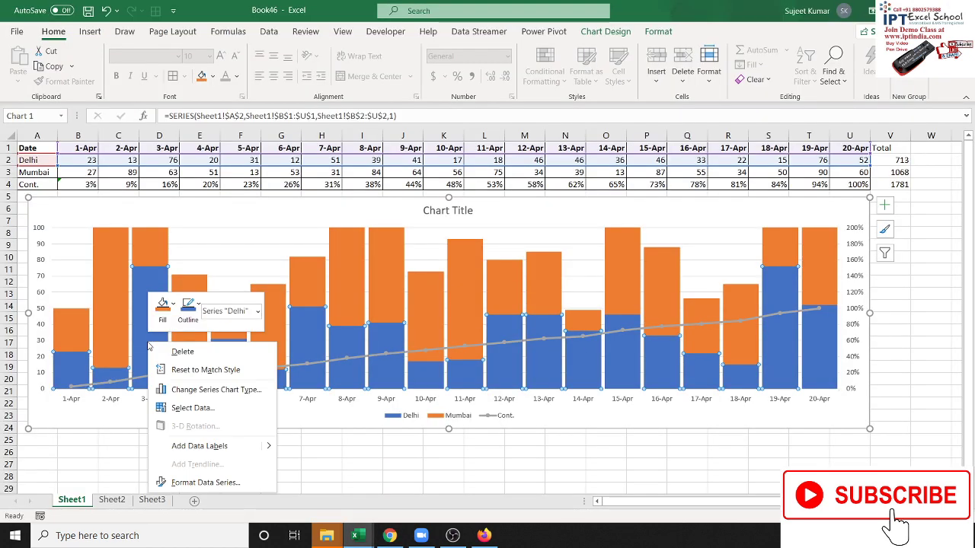
click(194, 483)
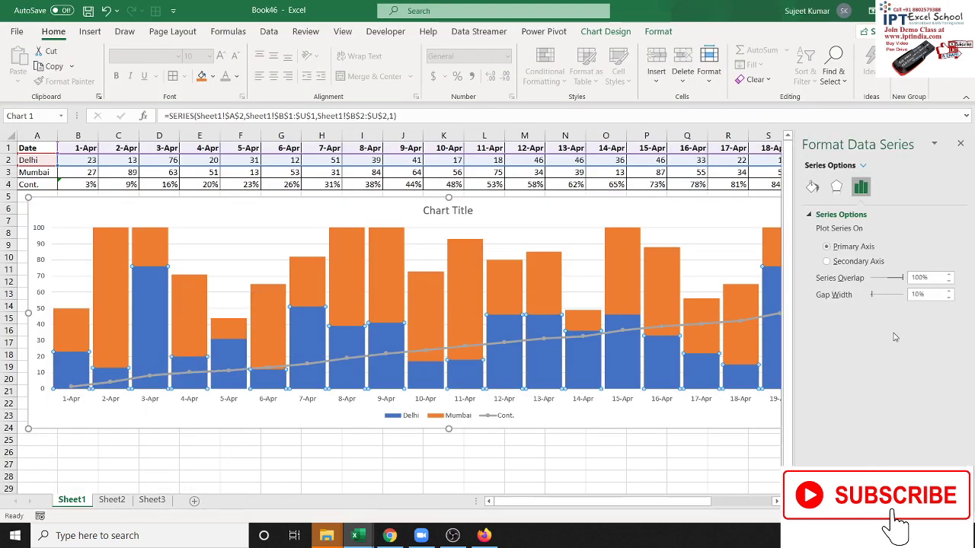
click(815, 189)
click(820, 214)
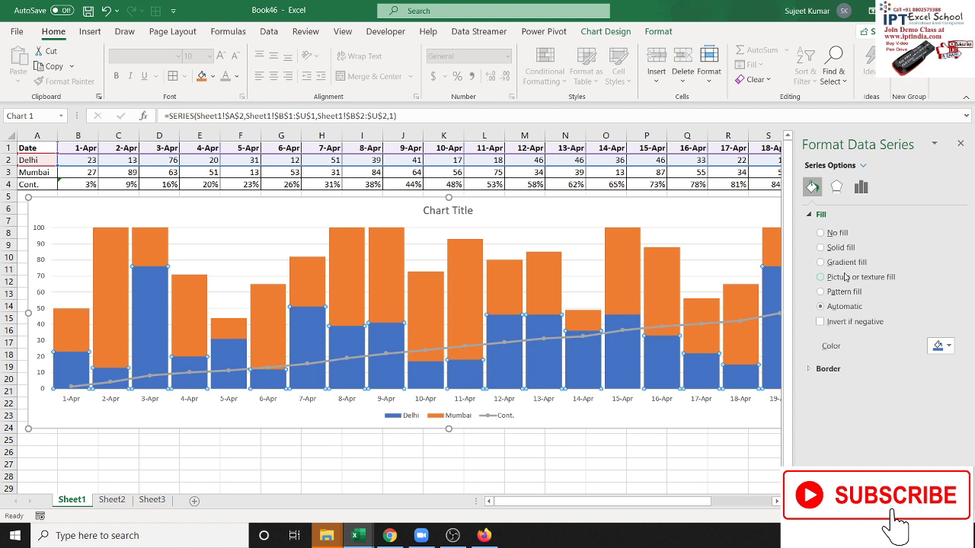
click(841, 248)
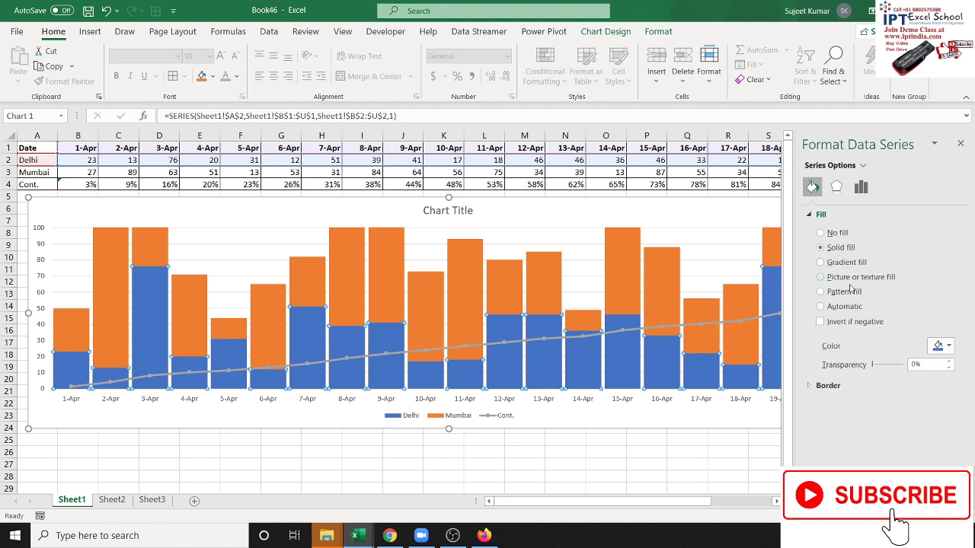
click(937, 347)
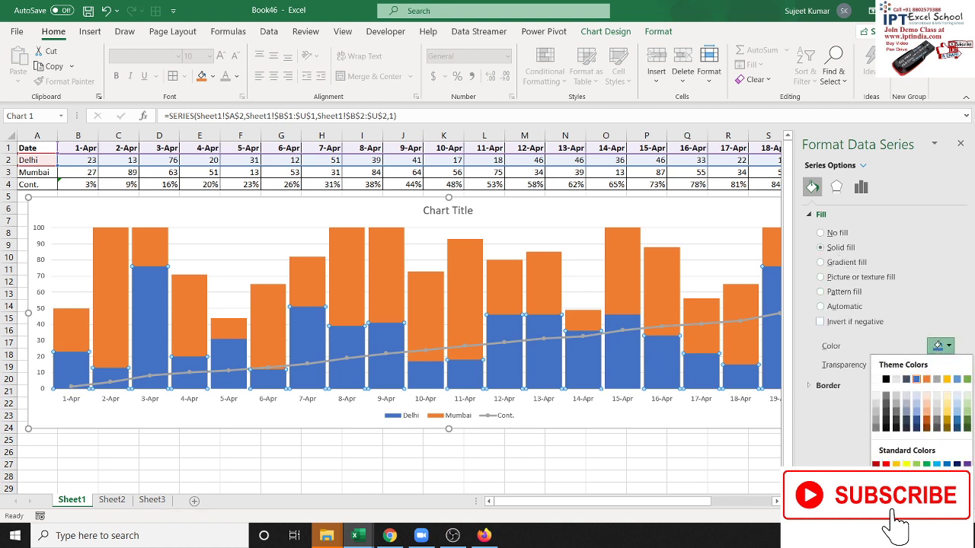
click(886, 465)
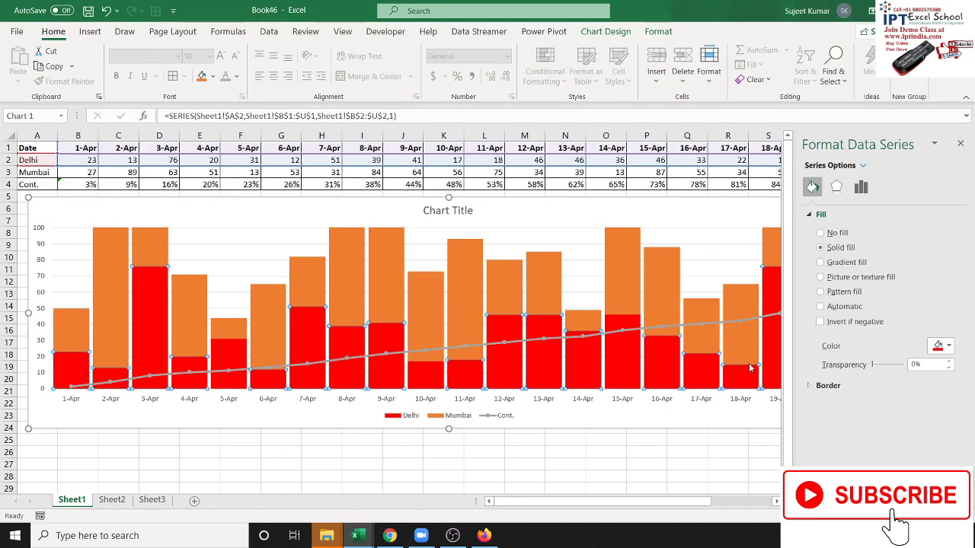
click(826, 385)
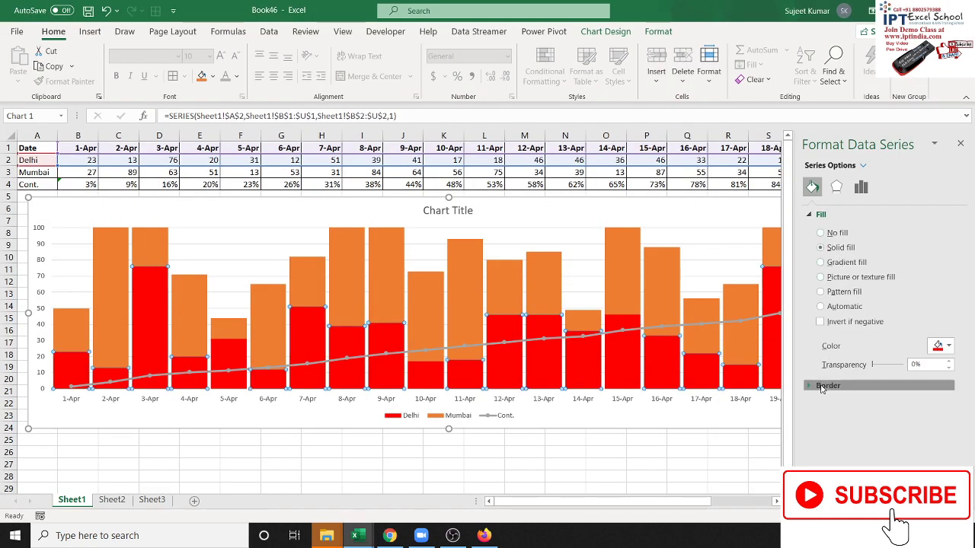
scroll(830, 365, down, 2)
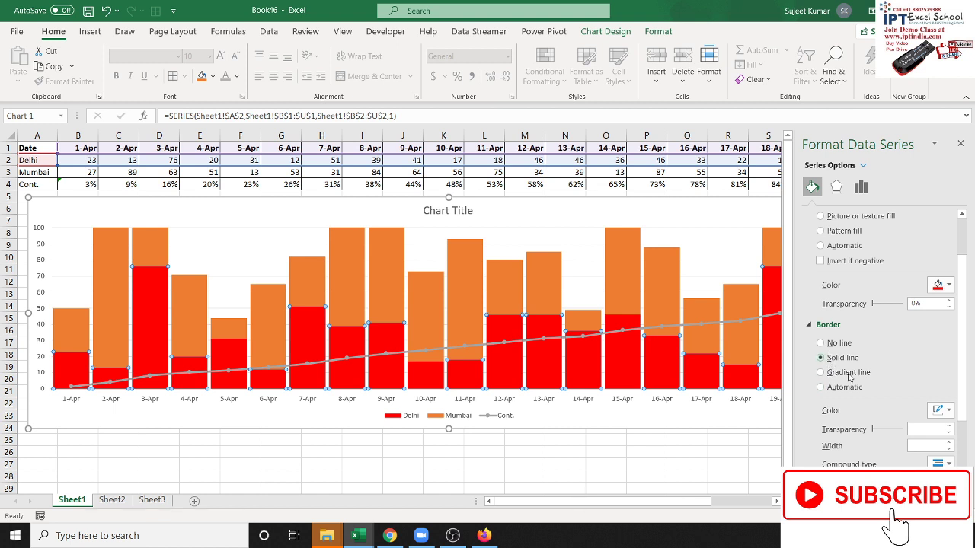
click(940, 411)
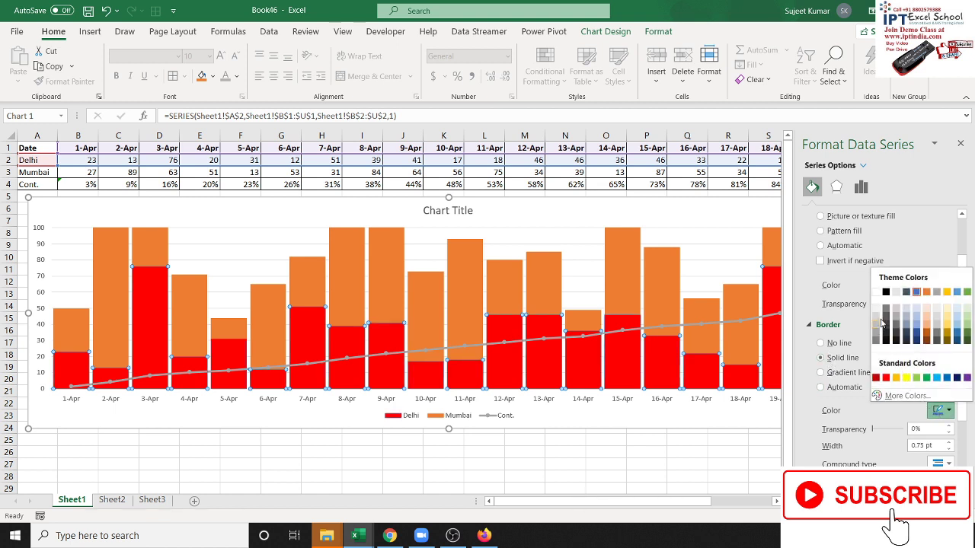
click(886, 292)
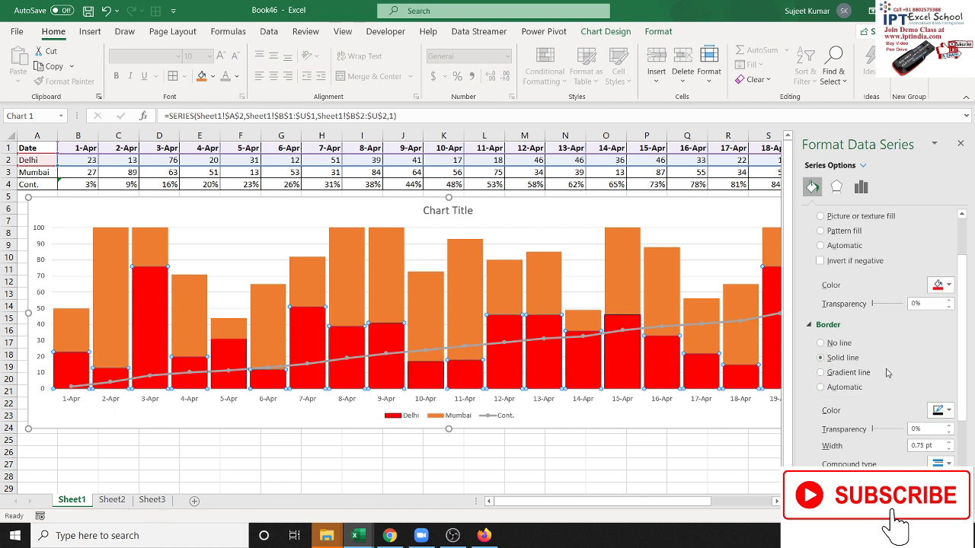
Step: Give the Mumbai columns a solid outline and a solid blue fill
click(402, 289)
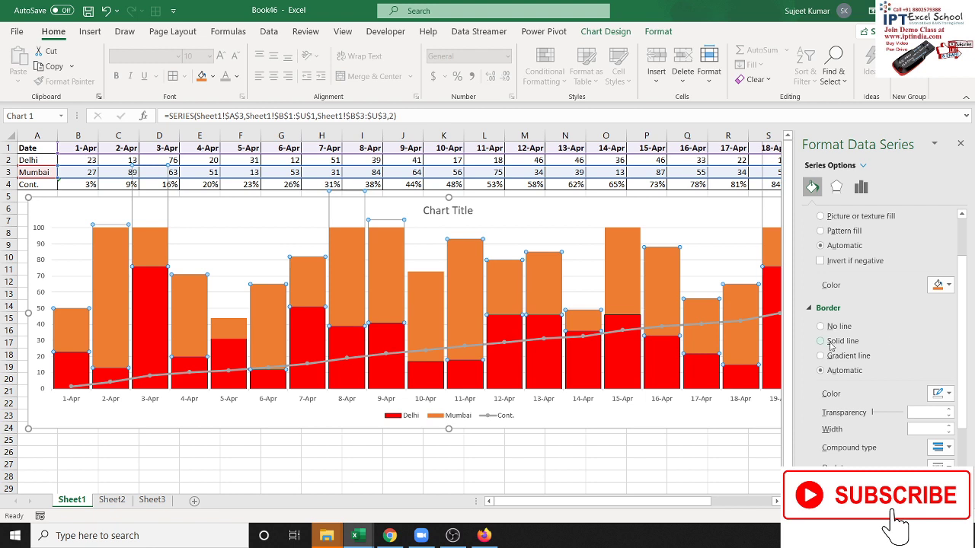
click(824, 343)
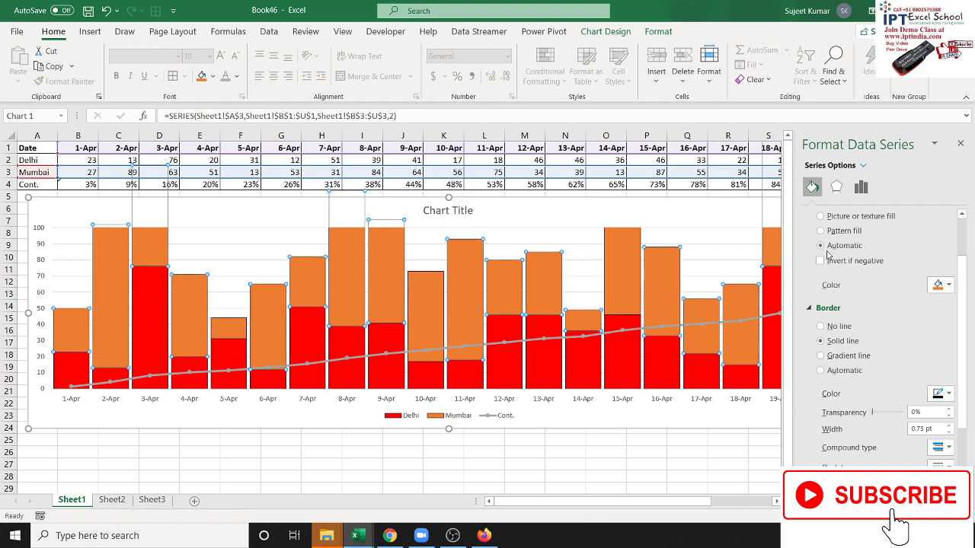
scroll(826, 255, up, 2)
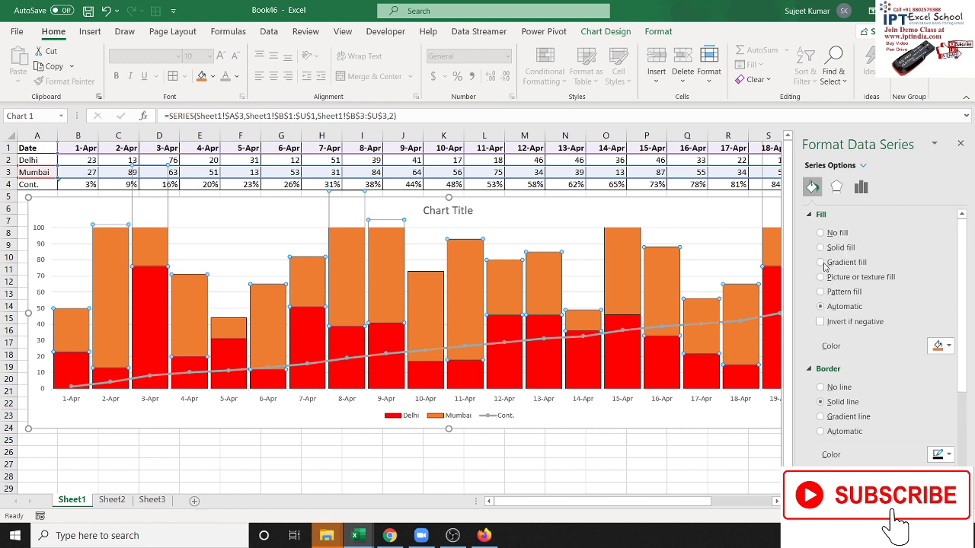
click(934, 350)
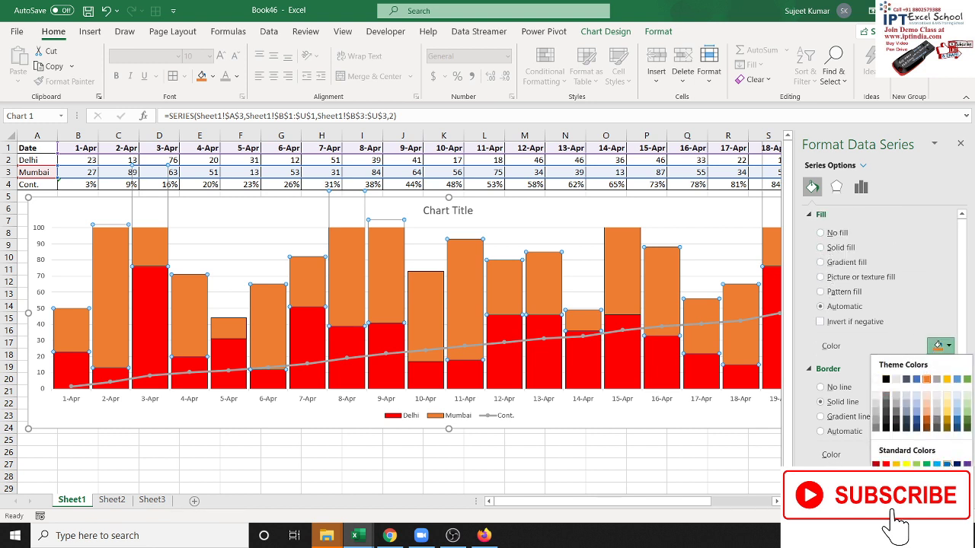
click(946, 463)
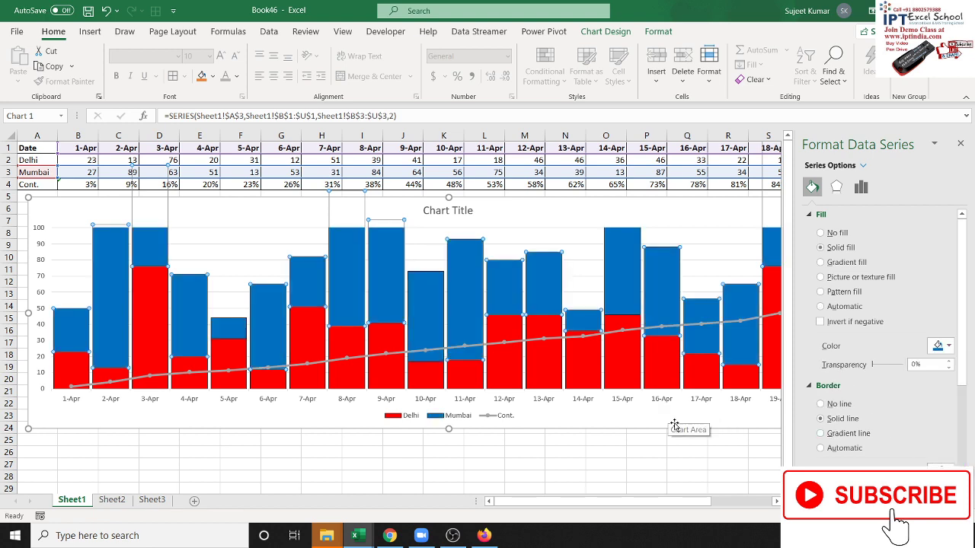
click(961, 144)
Step: Turn on label leader lines and delete the stray empty data label
click(454, 261)
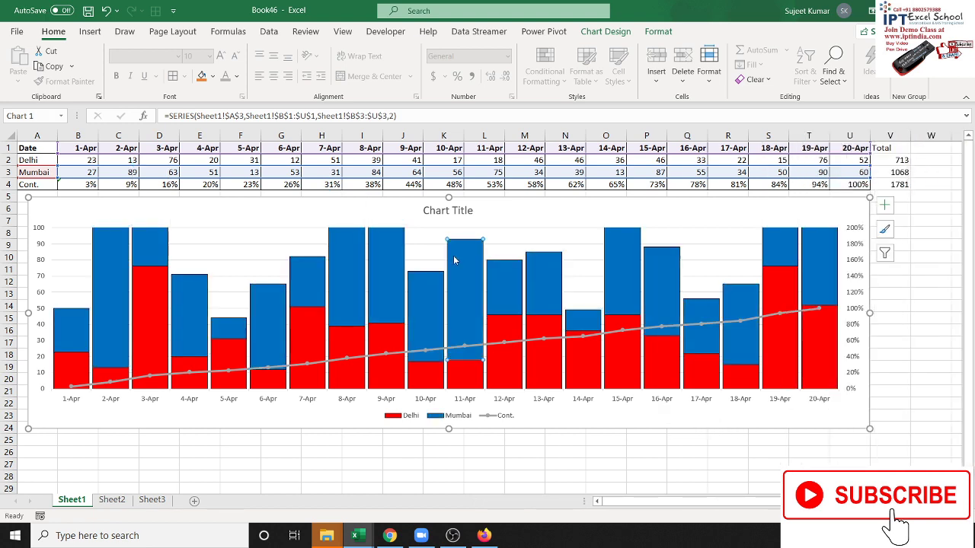
right_click(454, 261)
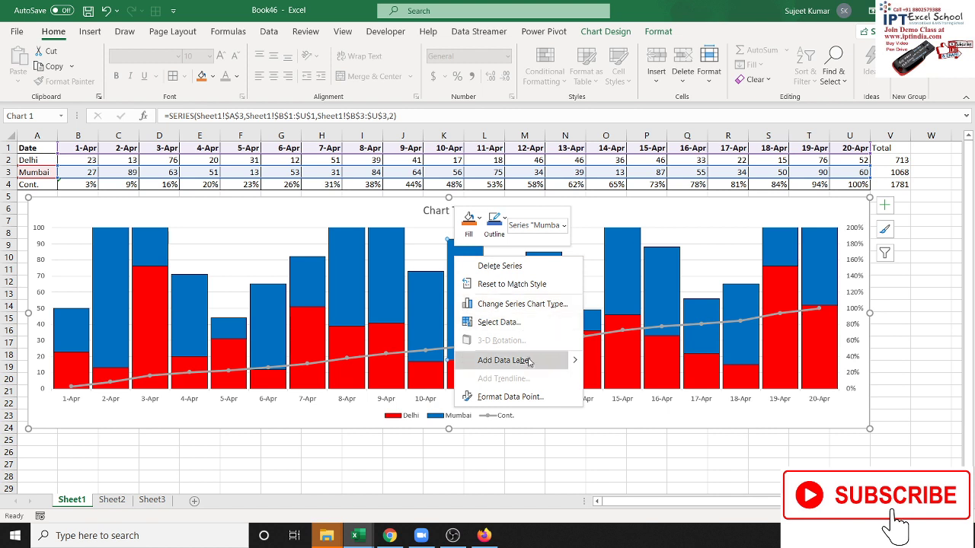
key(Escape)
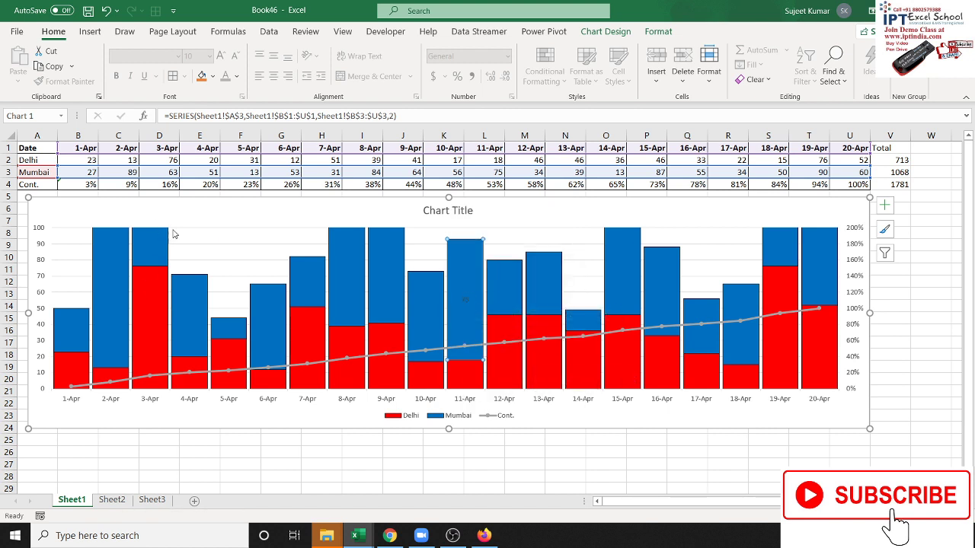
click(211, 237)
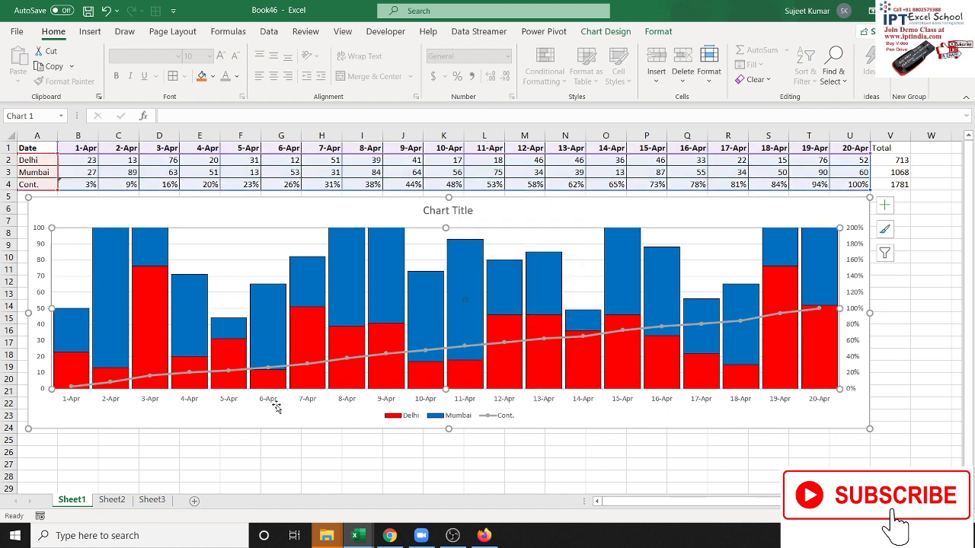
click(113, 264)
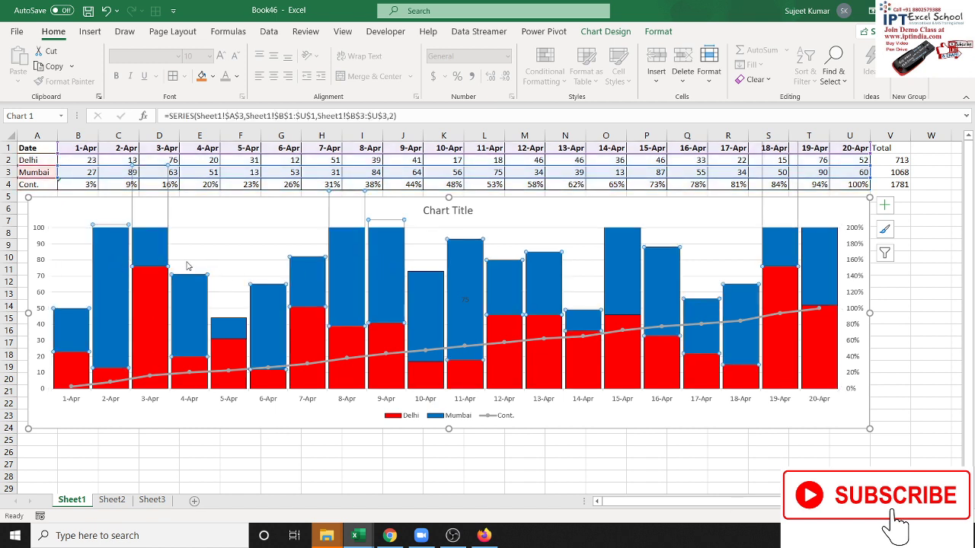
right_click(103, 253)
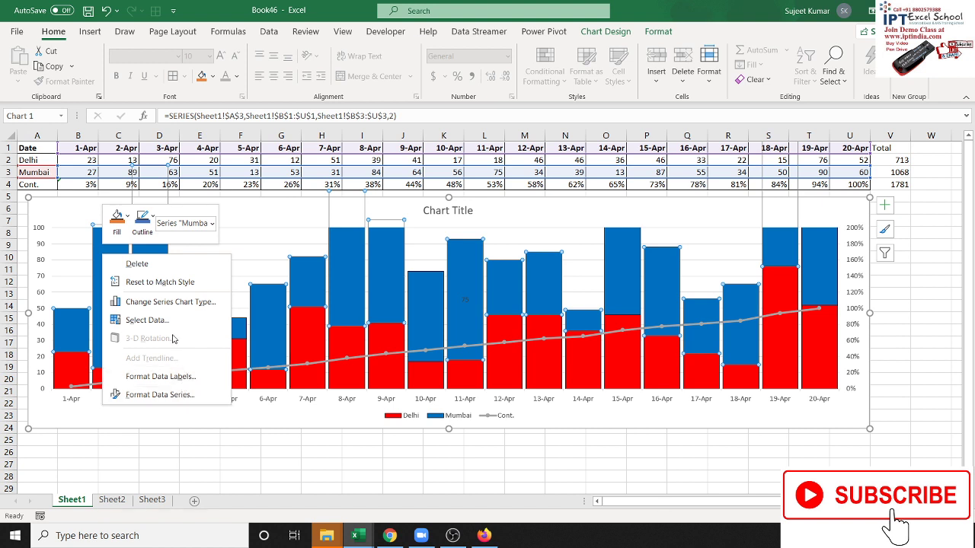
click(181, 377)
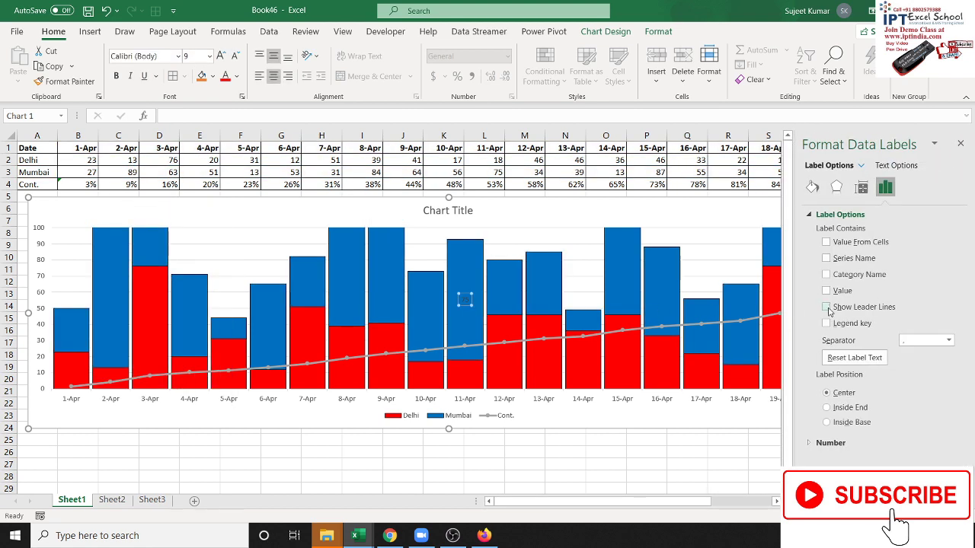
click(826, 307)
click(577, 441)
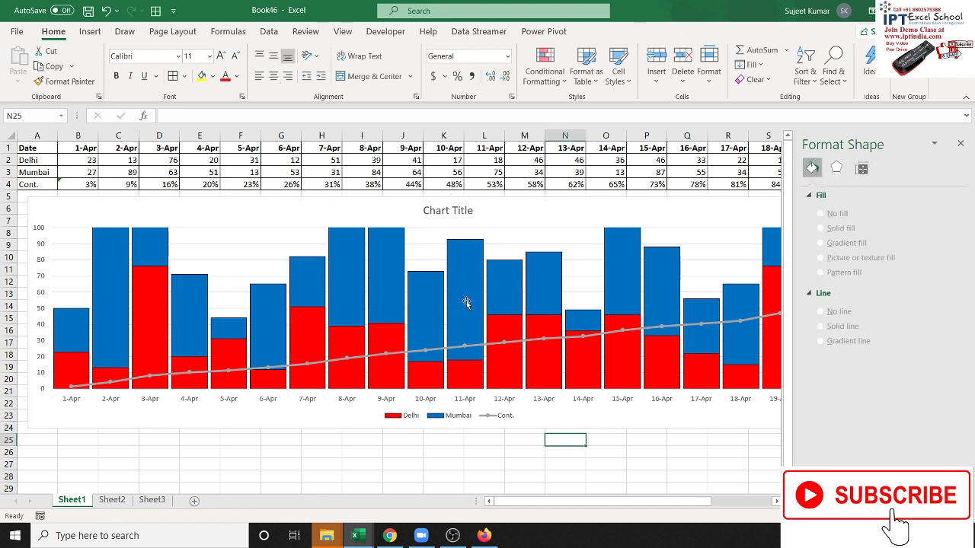
click(465, 302)
key(Delete)
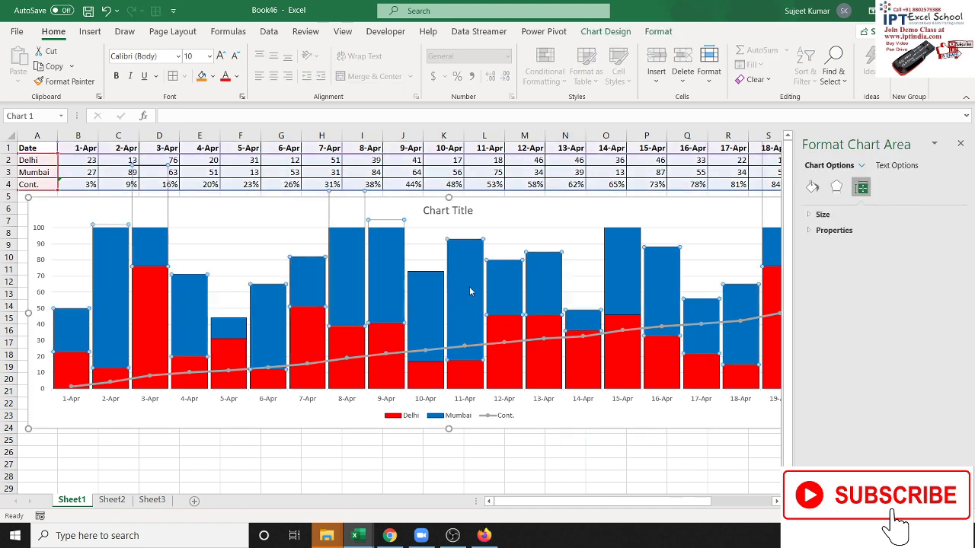
Step: Add value data labels to the Mumbai series and select them
click(469, 289)
right_click(471, 290)
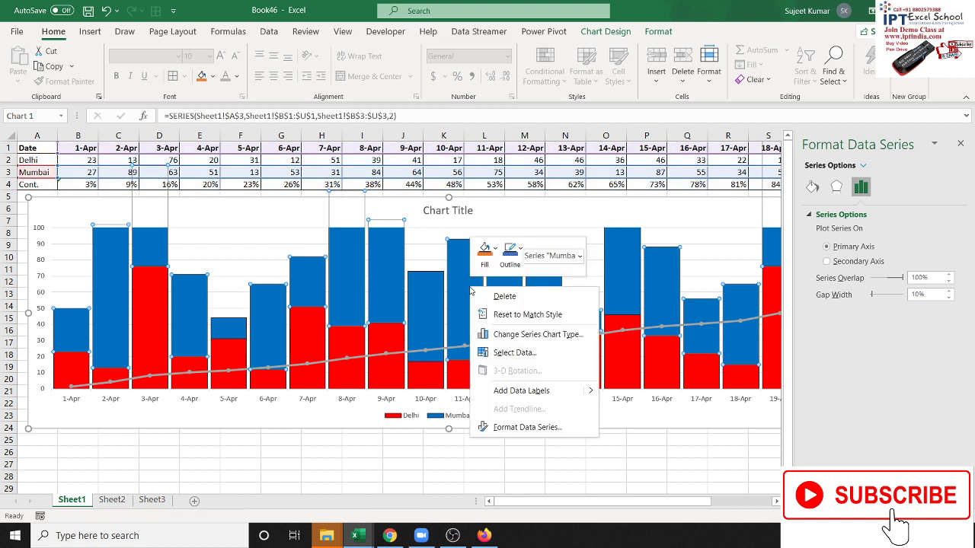
click(532, 390)
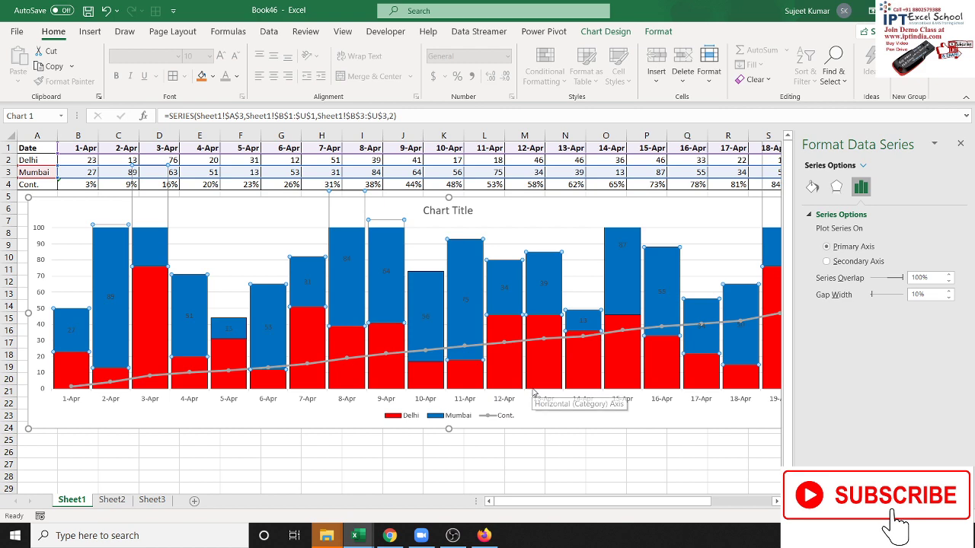
click(386, 275)
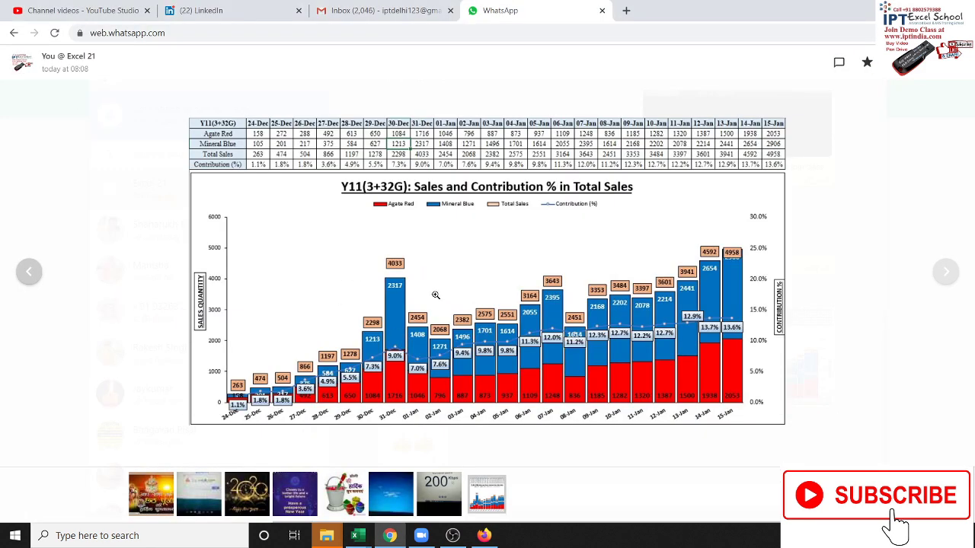
key(alt+Tab)
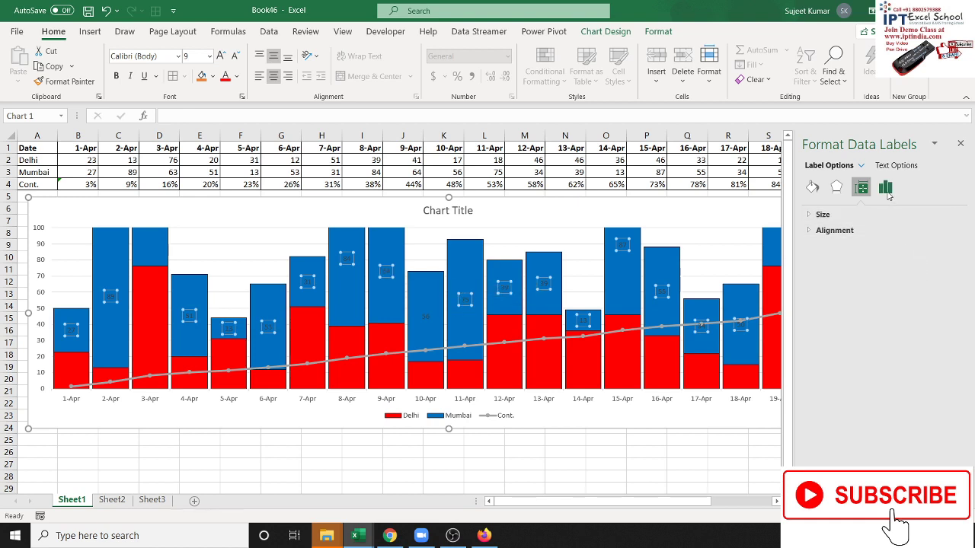
Step: Try Inside Base for the Mumbai label position, then set it back to Center
click(831, 232)
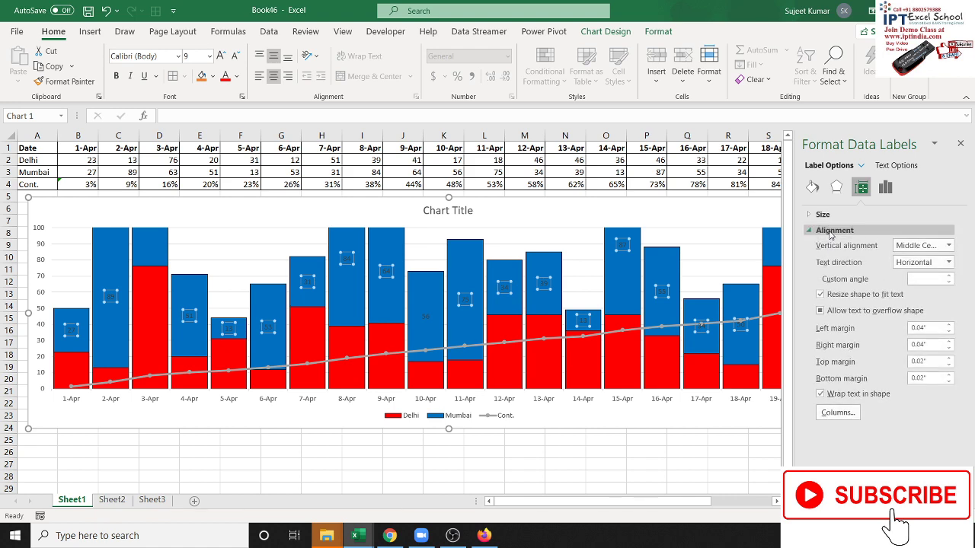
click(823, 214)
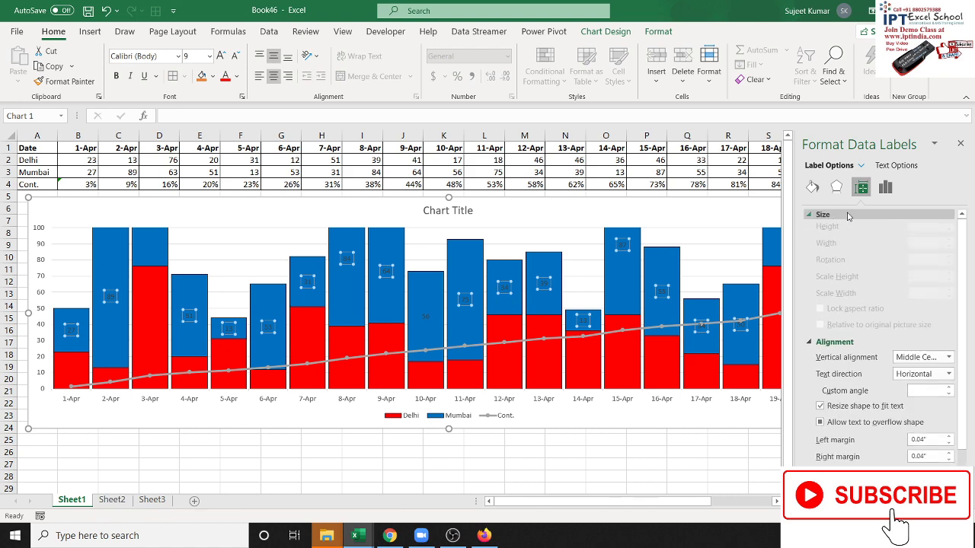
click(887, 188)
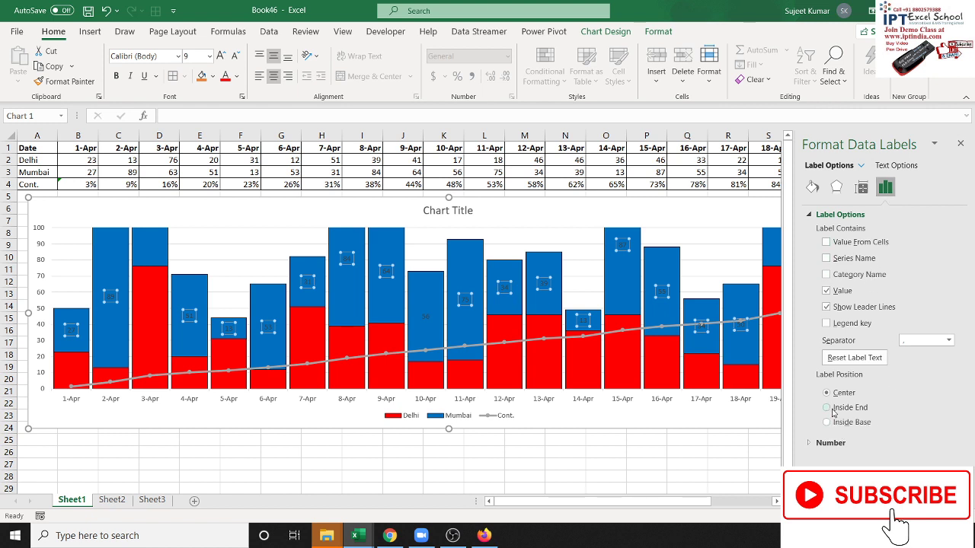
click(829, 424)
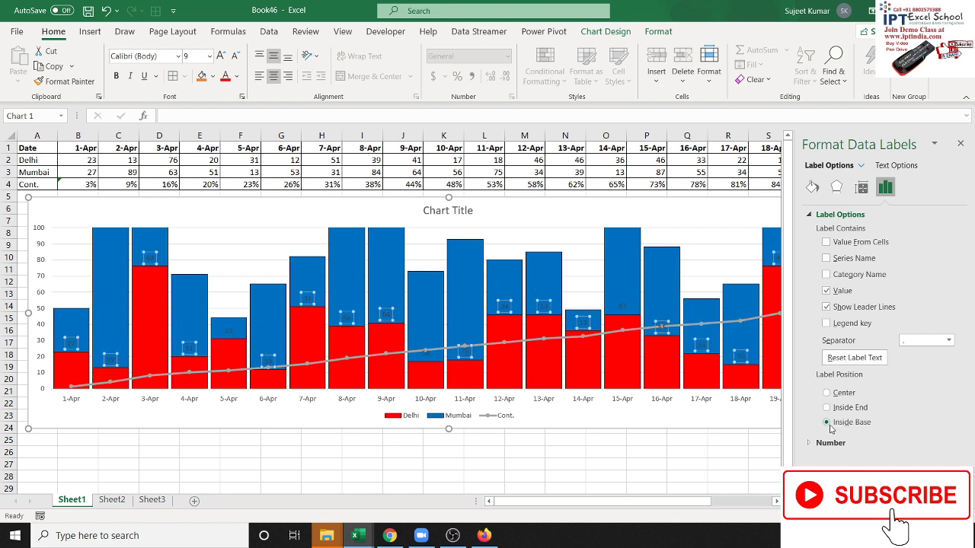
click(827, 393)
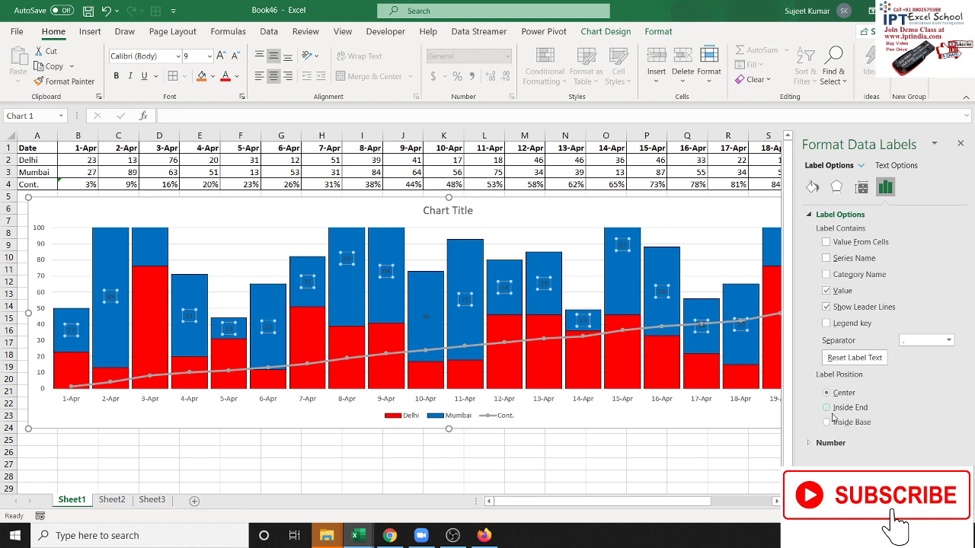
click(827, 423)
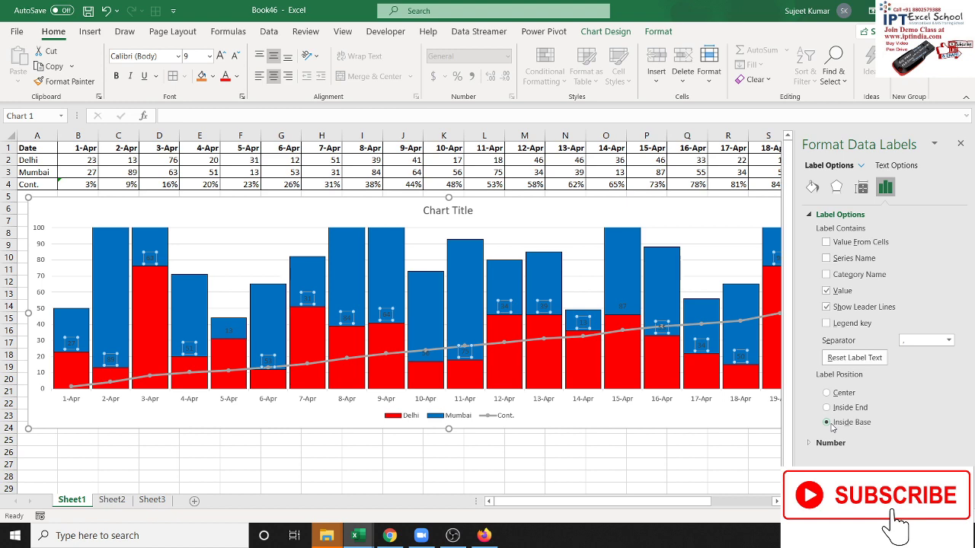
click(828, 395)
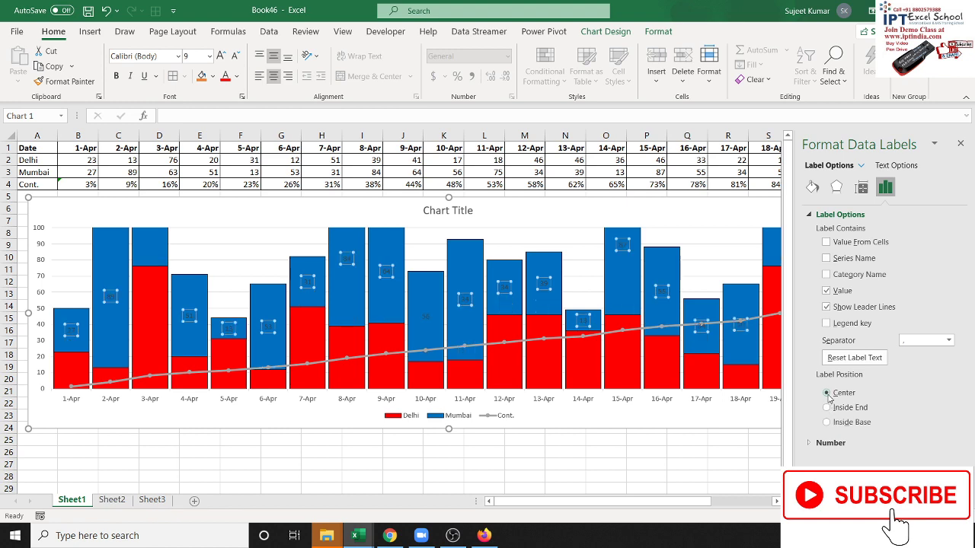
key(alt+Tab)
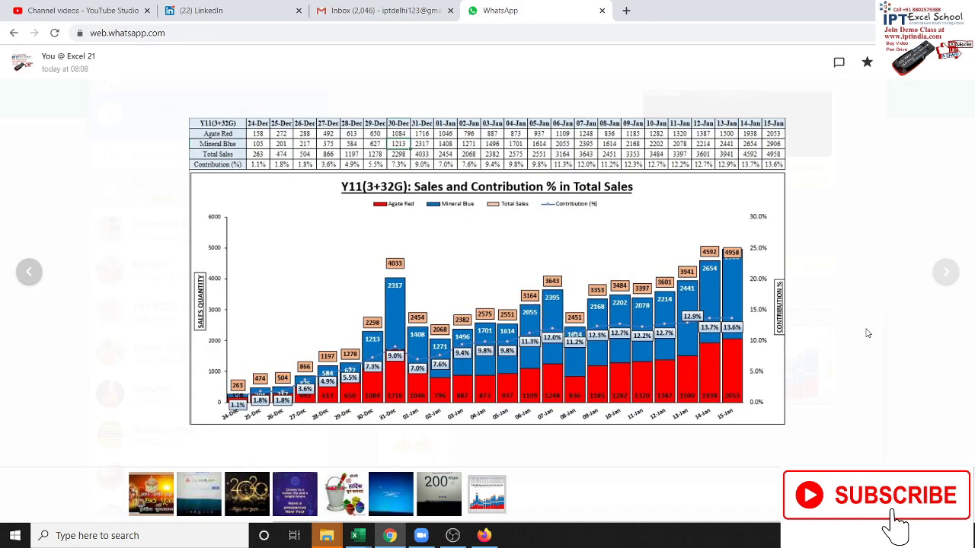
Step: Switch from the WhatsApp reference image back to Excel
key(alt+Tab)
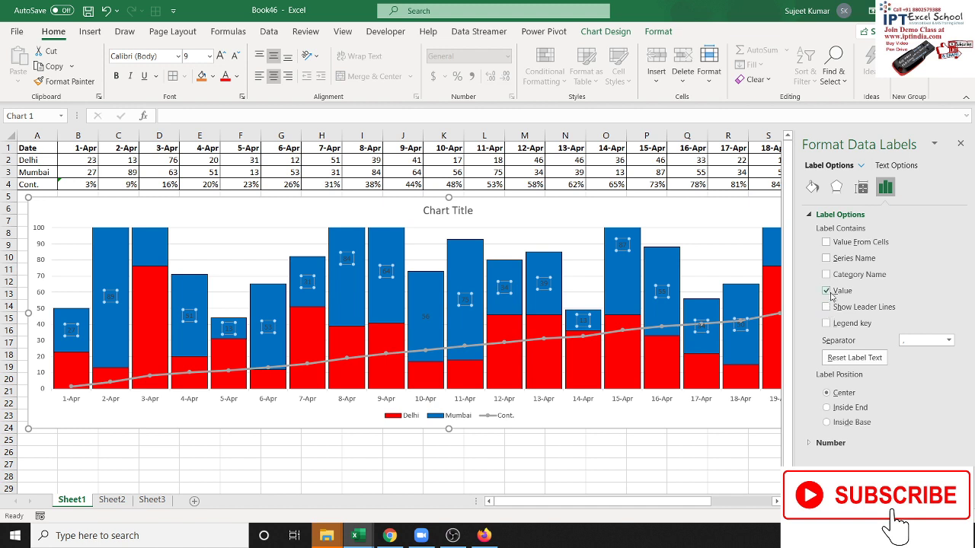
Step: Toggle the Value option off and on and reset the Mumbai label text
click(826, 291)
click(826, 291)
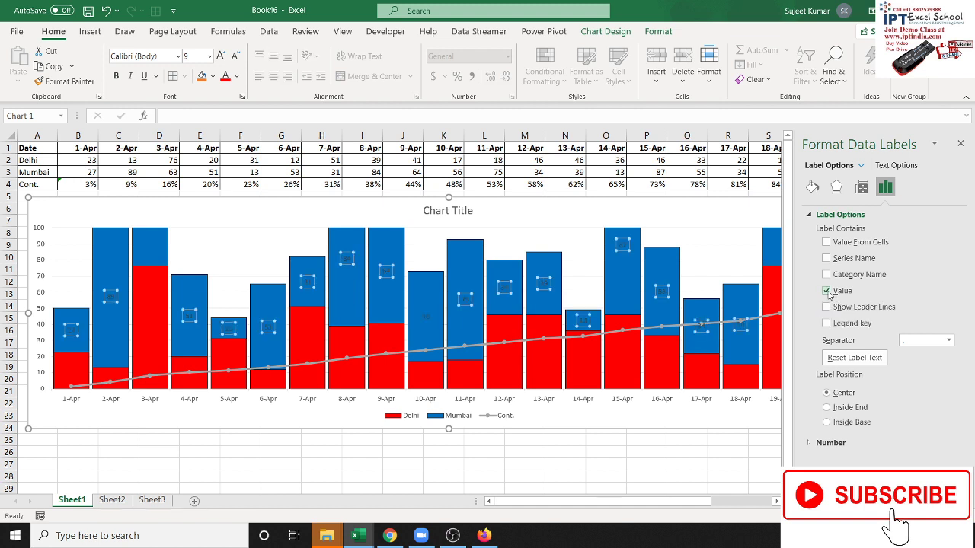
click(854, 363)
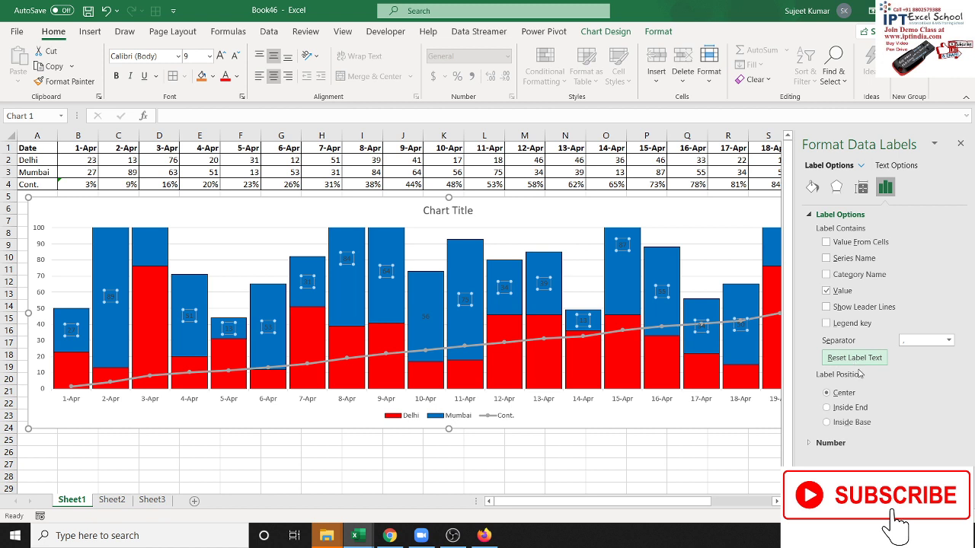
click(859, 363)
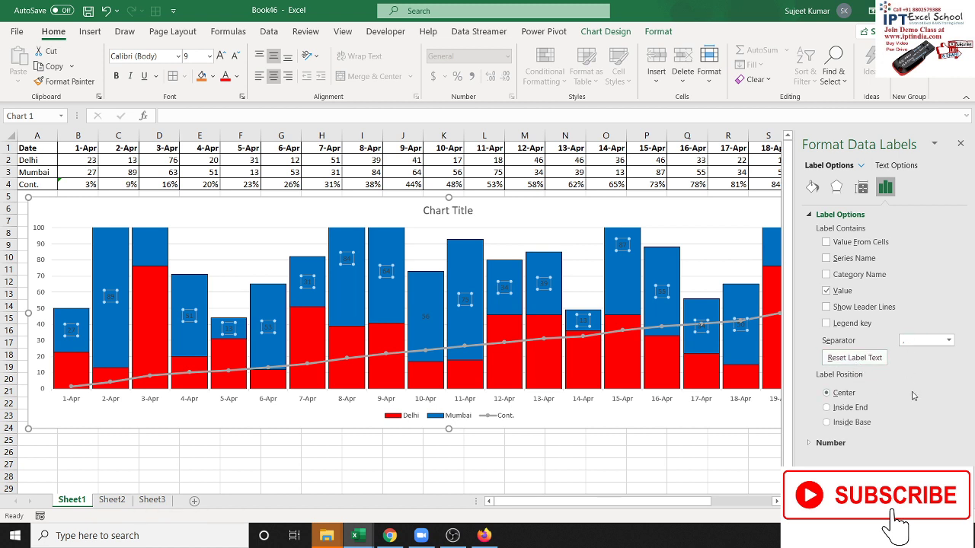
click(861, 187)
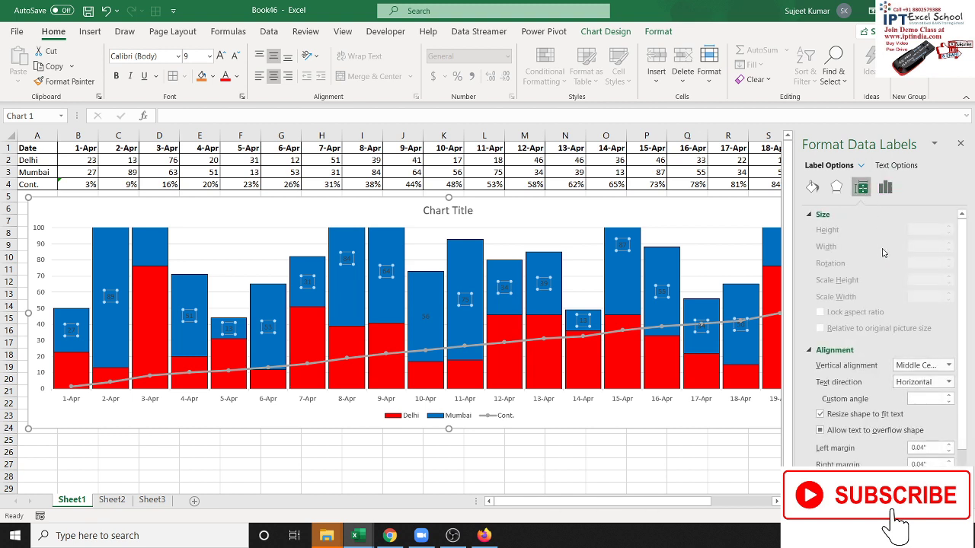
click(886, 188)
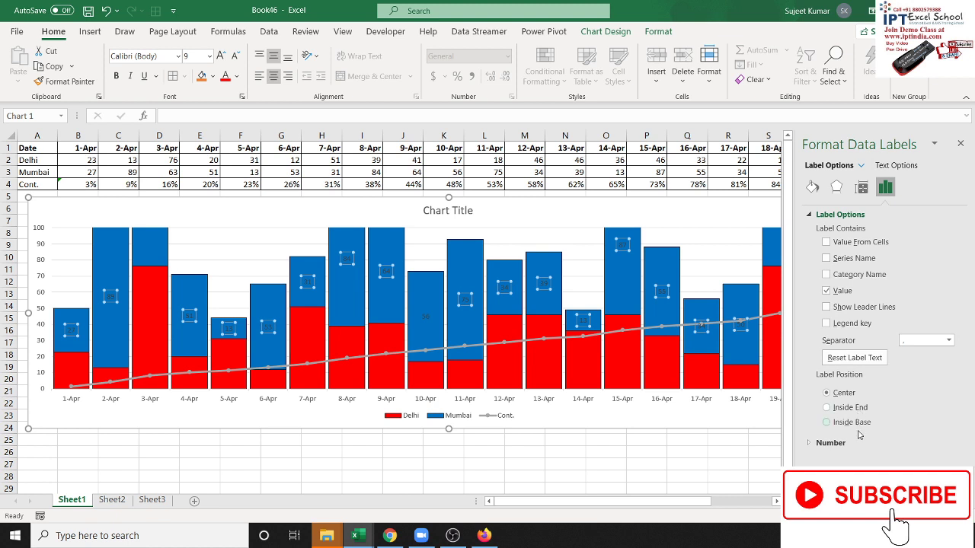
click(830, 442)
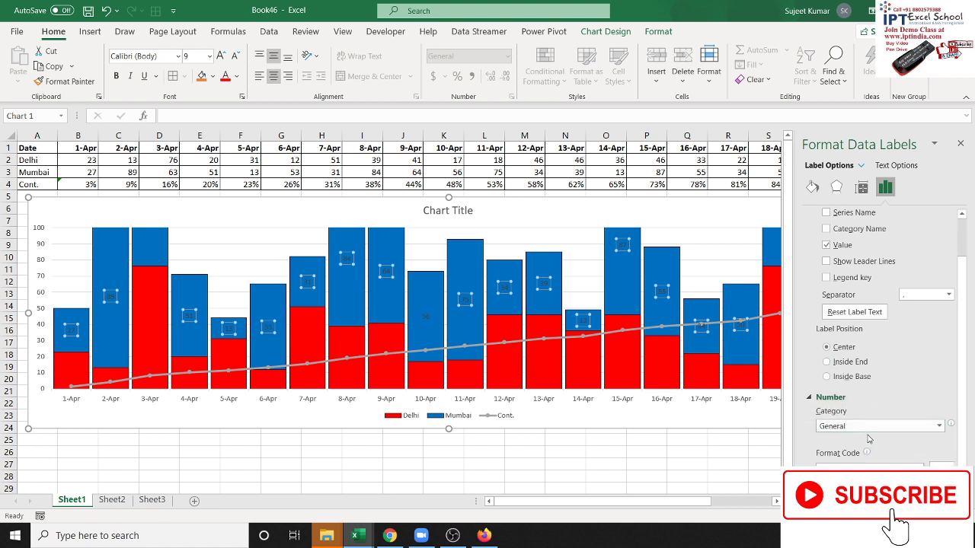
scroll(869, 439, up, 2)
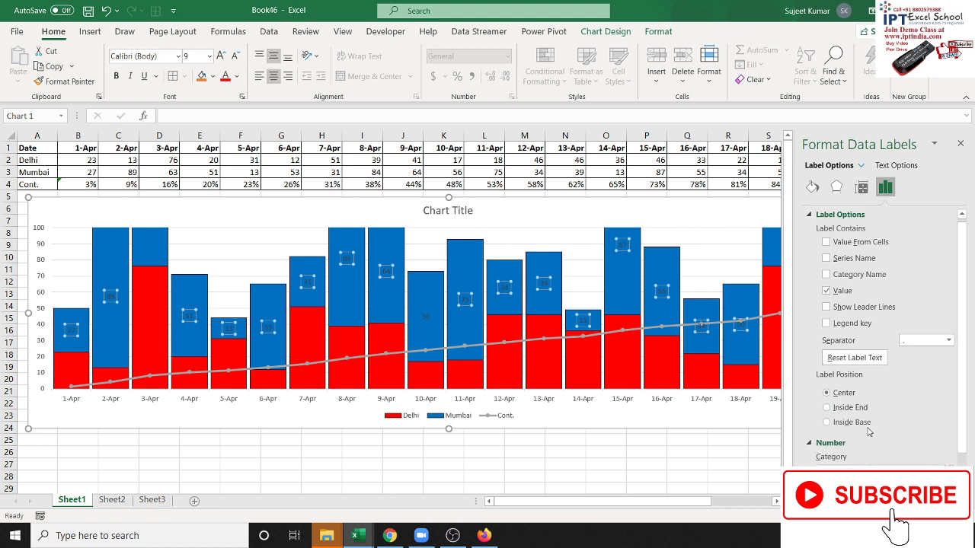
Step: Set the Mumbai data labels' vertical alignment to Top
click(837, 188)
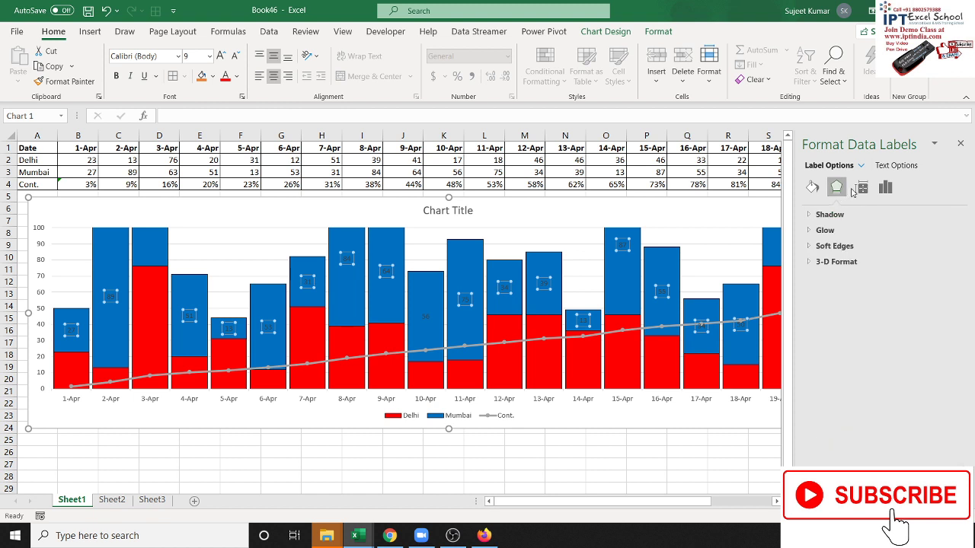
click(861, 188)
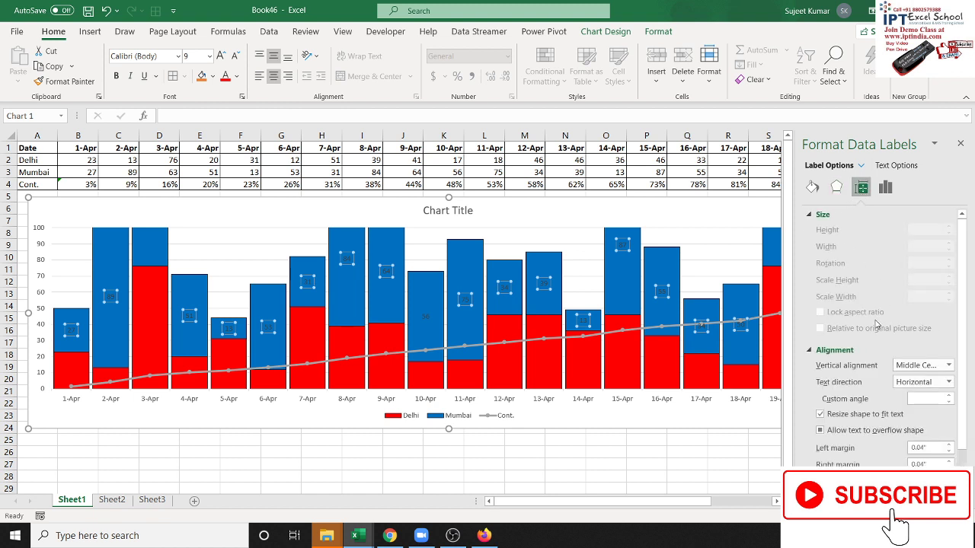
scroll(938, 375, down, 1)
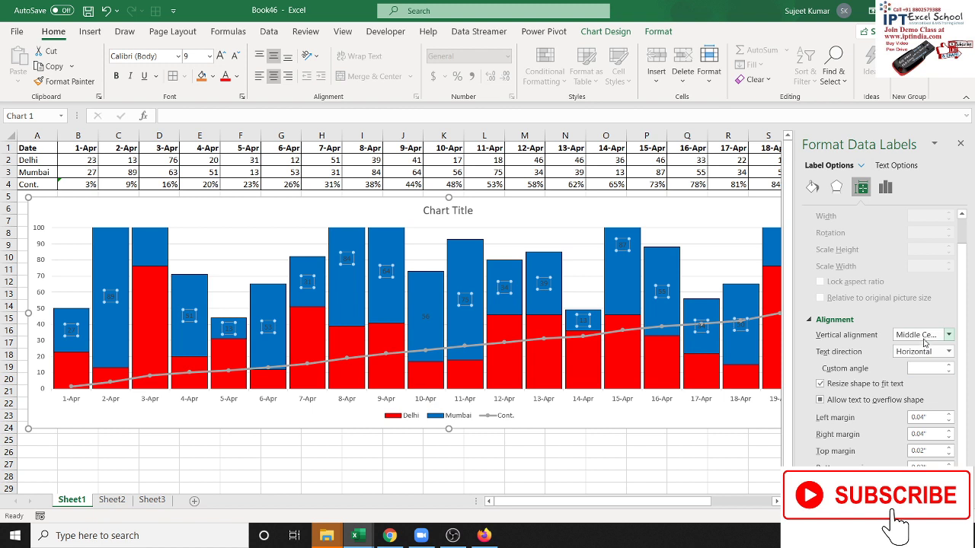
click(926, 339)
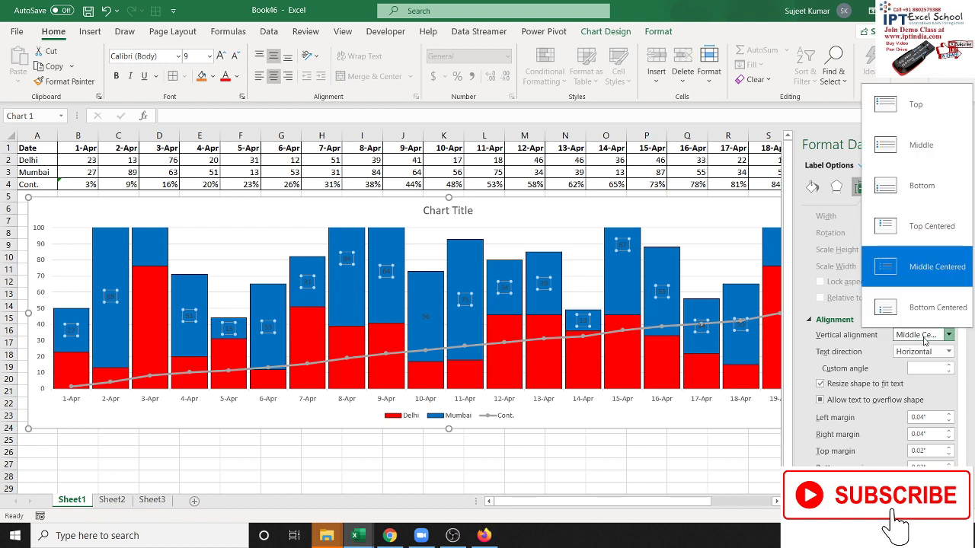
click(918, 107)
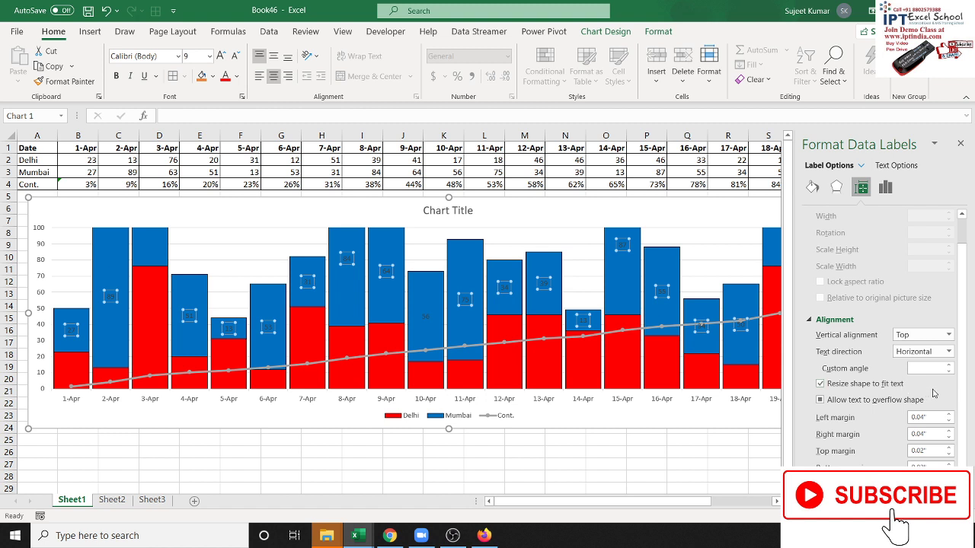
scroll(933, 392, down, 1)
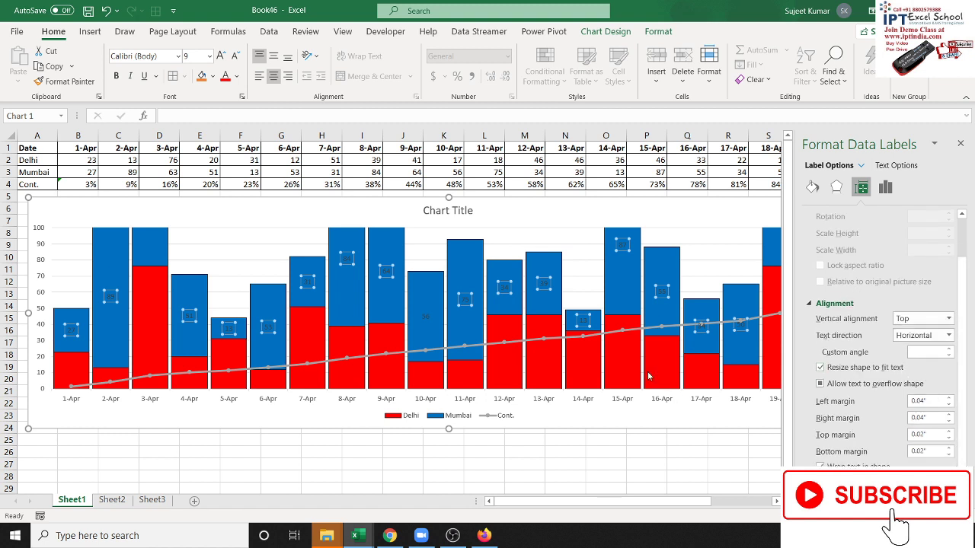
Step: Select all the Delhi data labels on the red columns
click(626, 364)
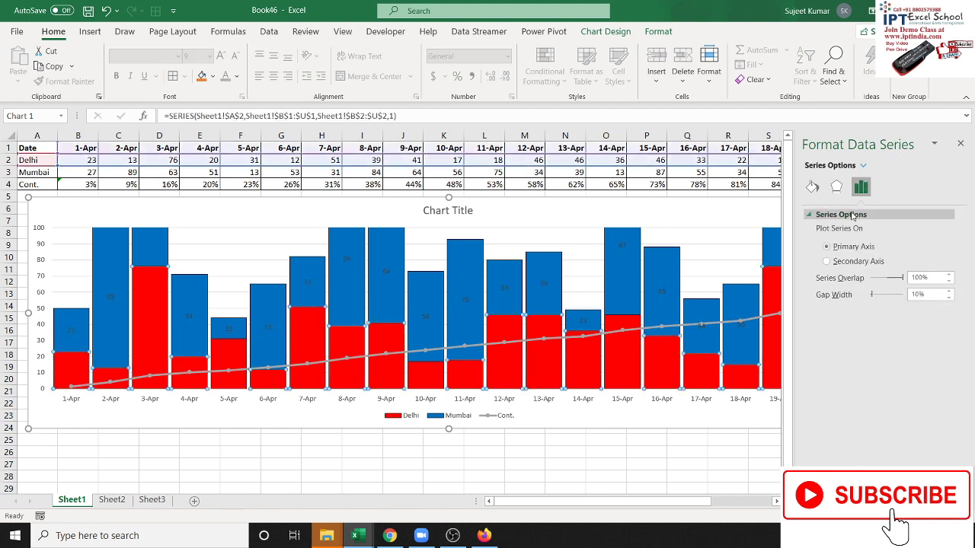
right_click(622, 372)
click(672, 326)
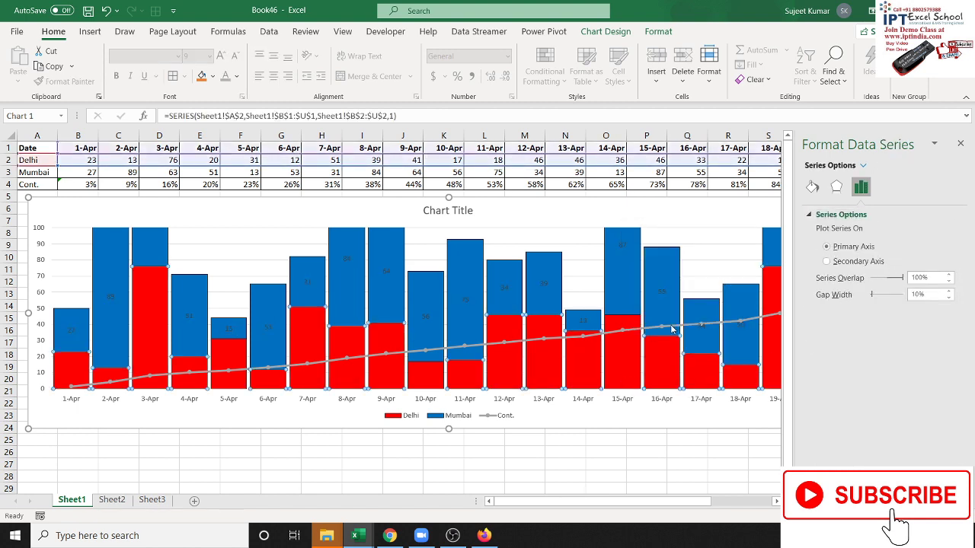
click(836, 187)
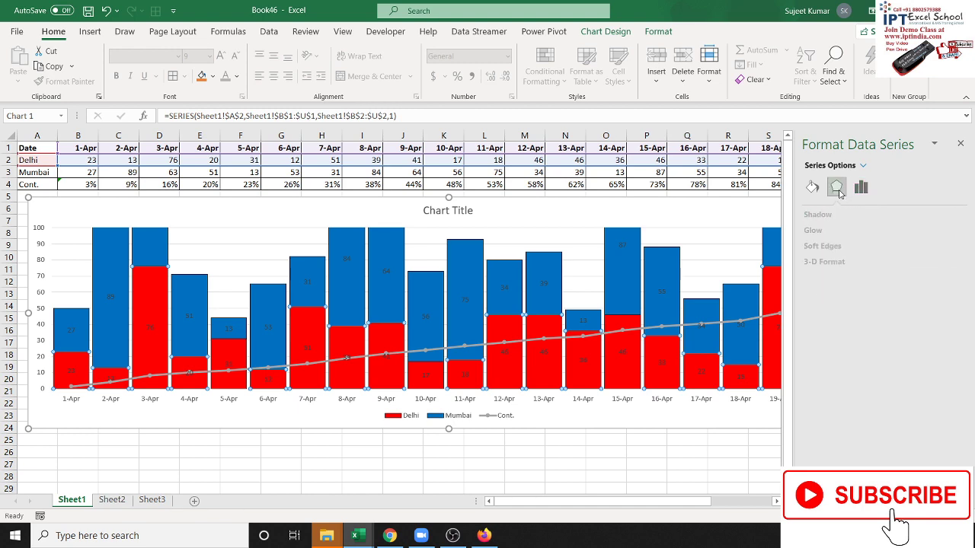
click(859, 190)
click(623, 351)
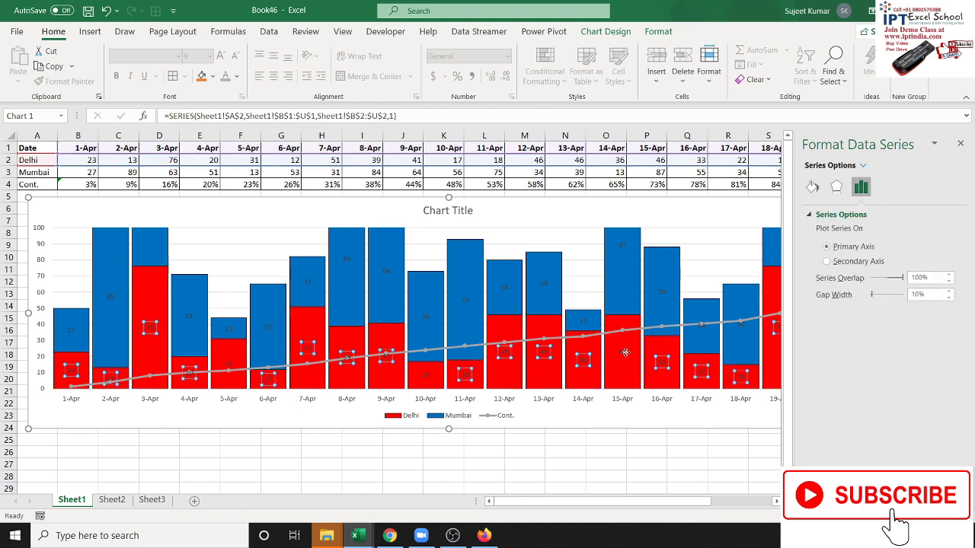
click(623, 351)
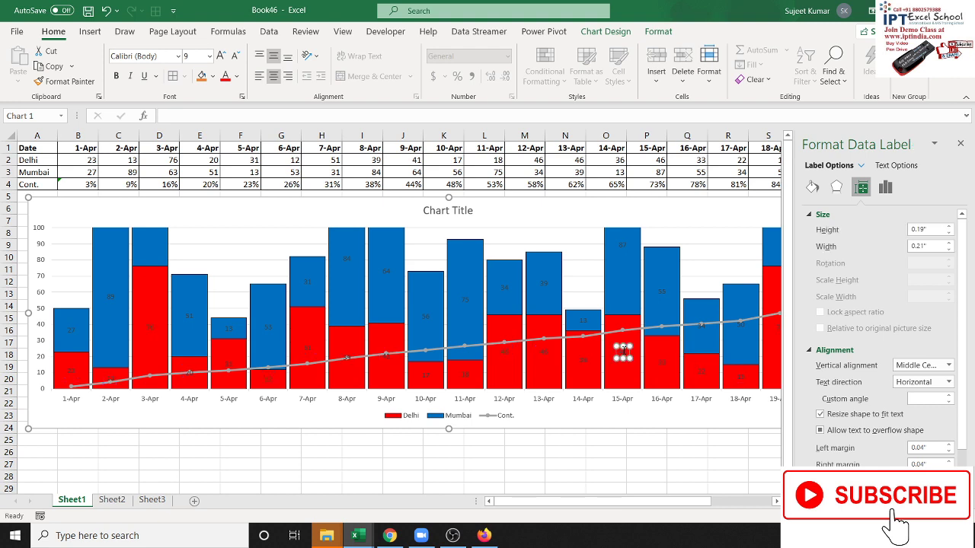
click(607, 397)
click(589, 362)
click(588, 362)
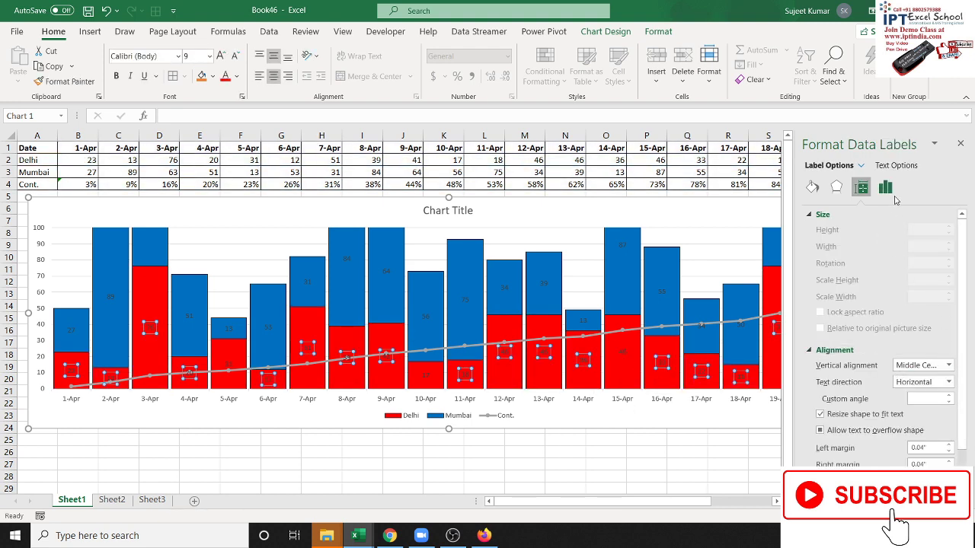
Step: Set the Delhi data labels' position to Inside Base
click(885, 186)
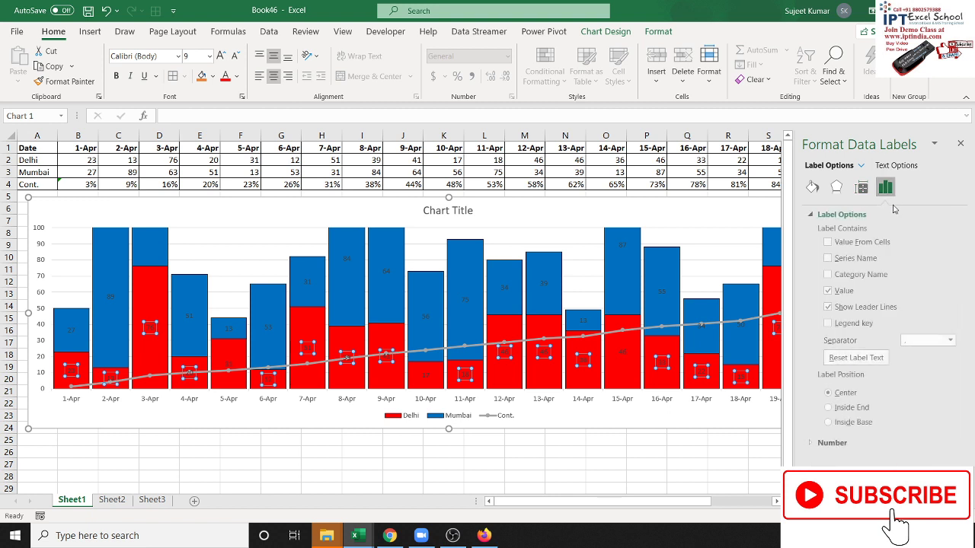
click(827, 421)
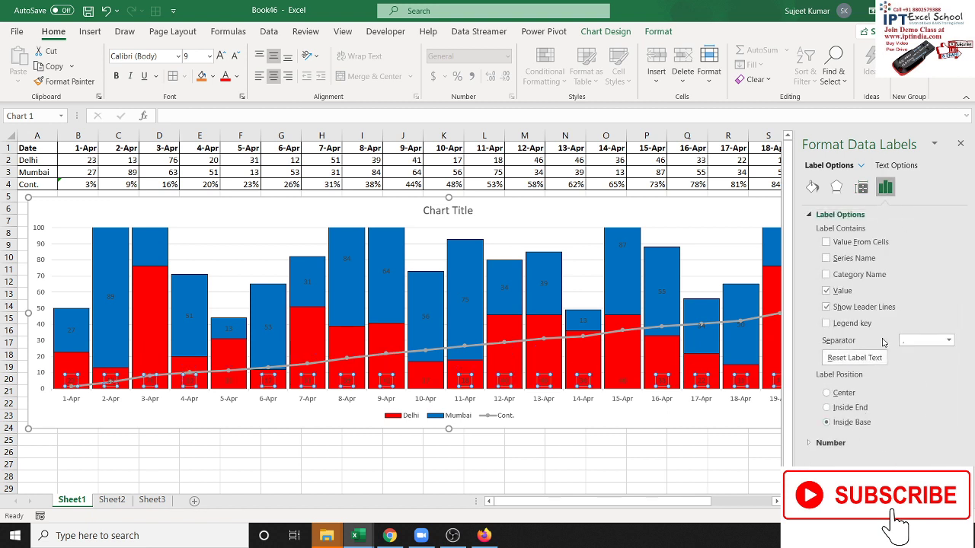
key(alt+Tab)
Step: Add percentage data labels to the Cont. line and position them Above its points
click(572, 340)
right_click(579, 340)
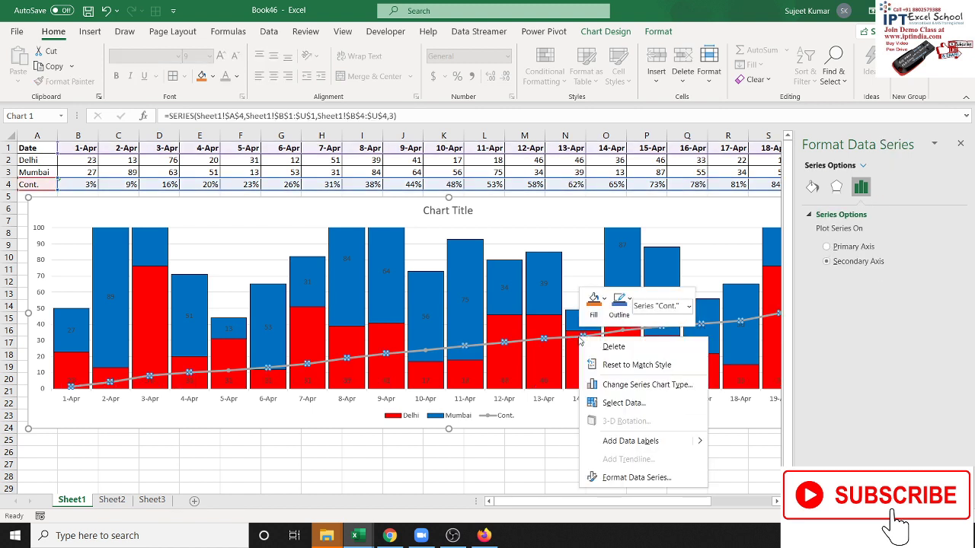
click(670, 444)
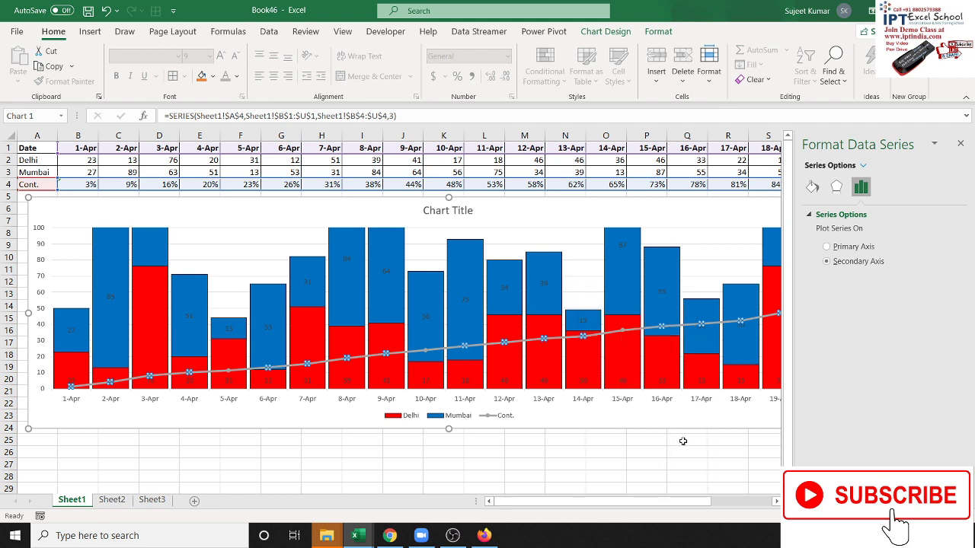
click(514, 342)
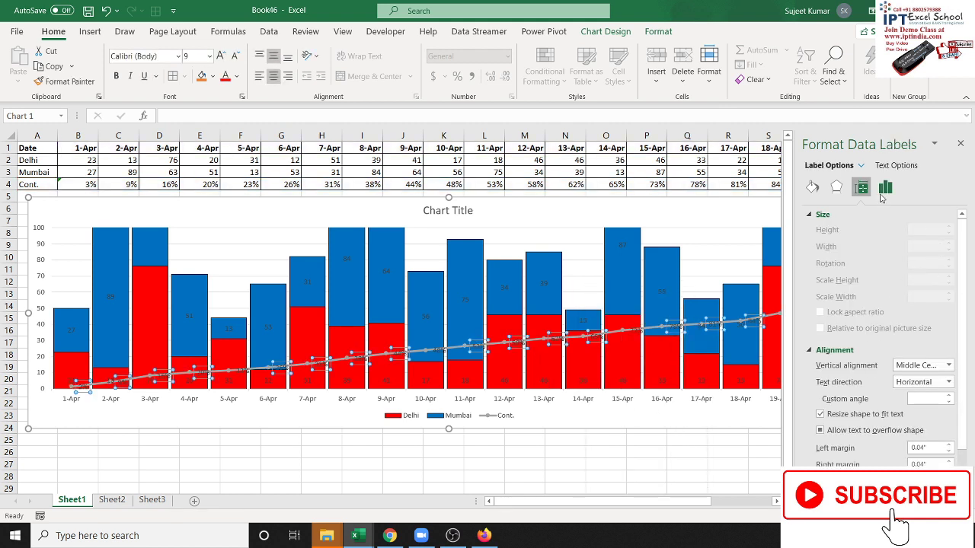
click(885, 188)
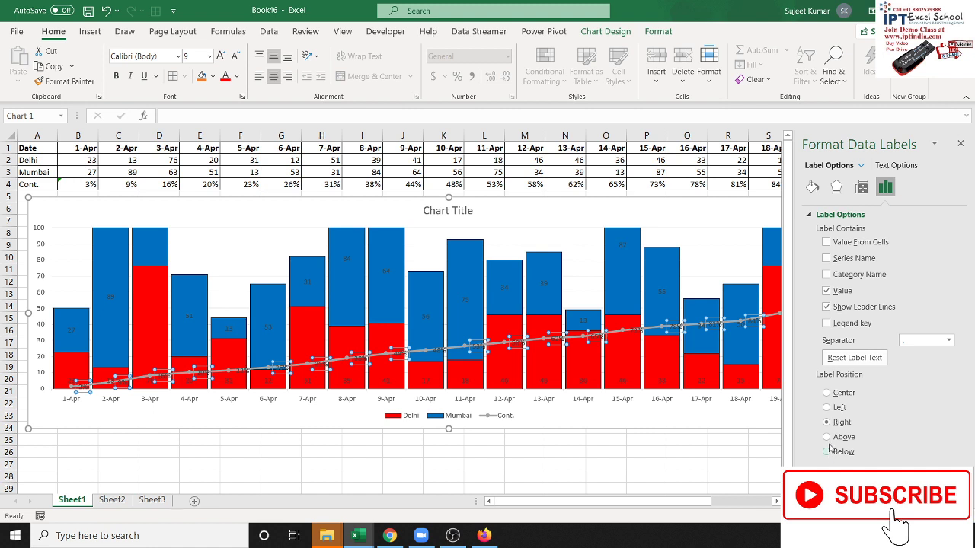
click(828, 438)
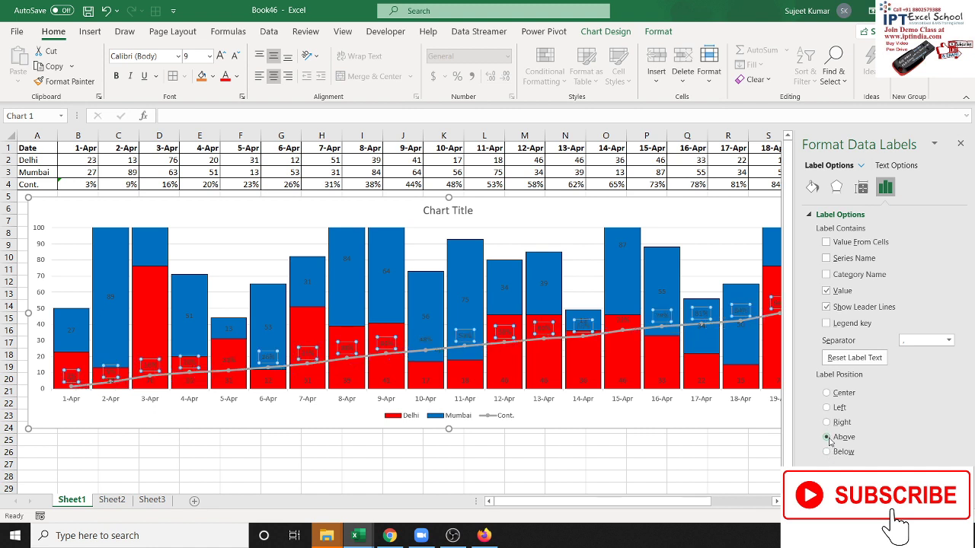
click(812, 186)
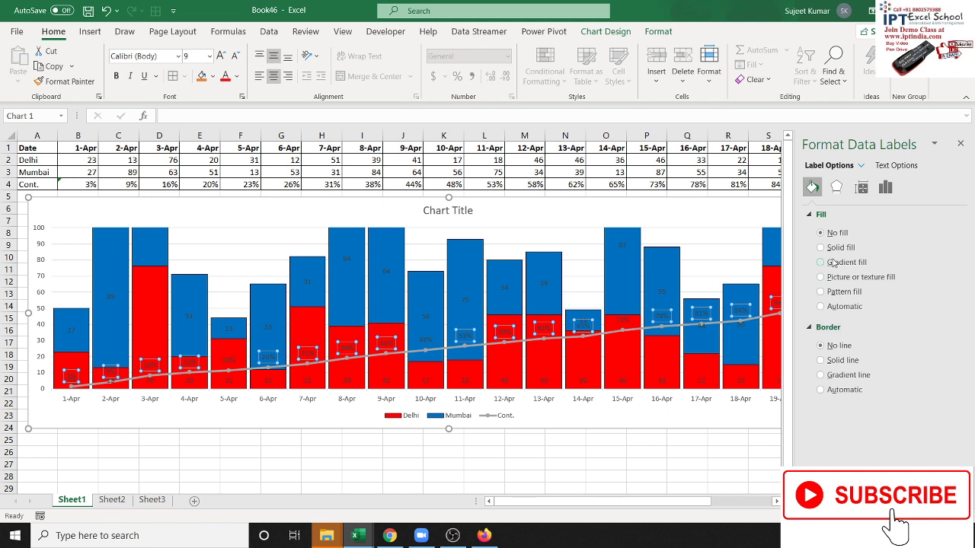
Step: Give the Cont. labels a solid light peach fill and move them Below the points
click(833, 247)
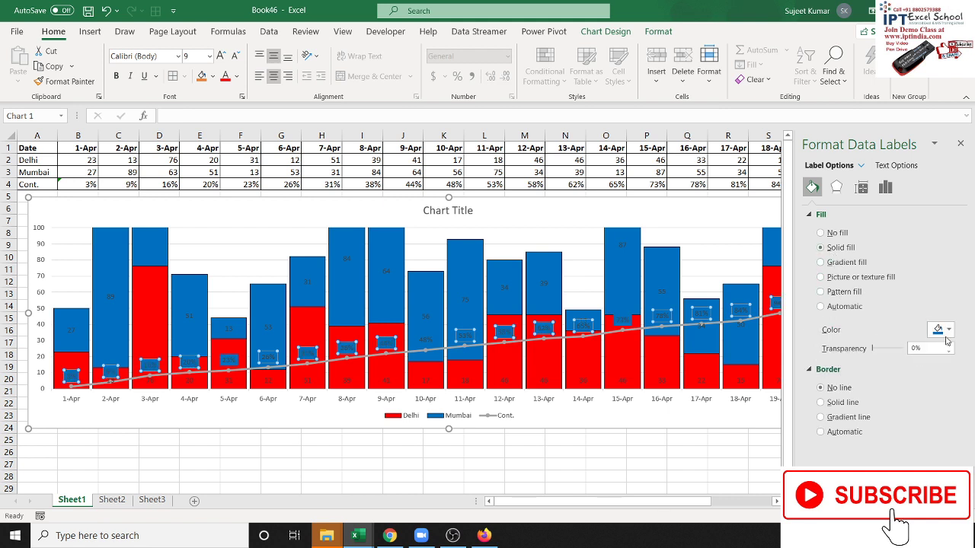
click(946, 334)
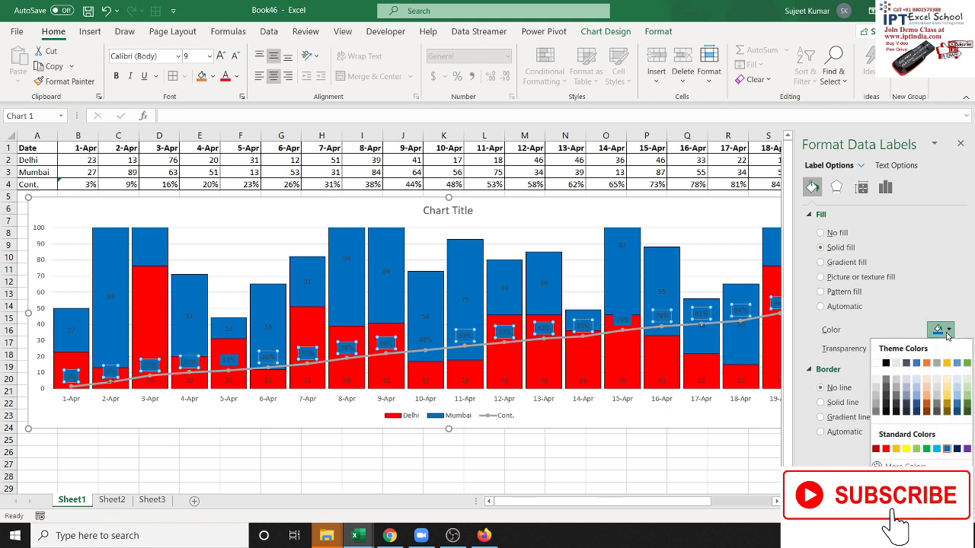
click(926, 384)
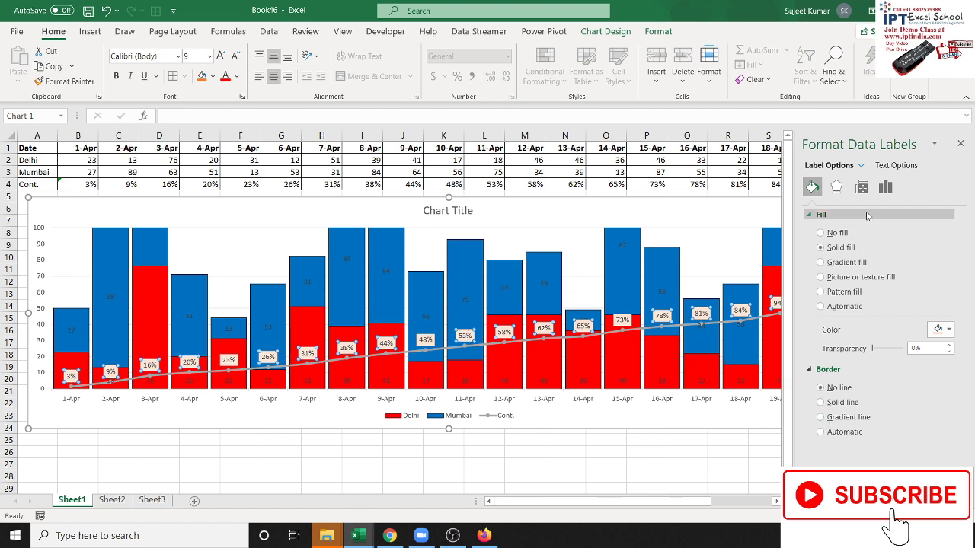
click(884, 187)
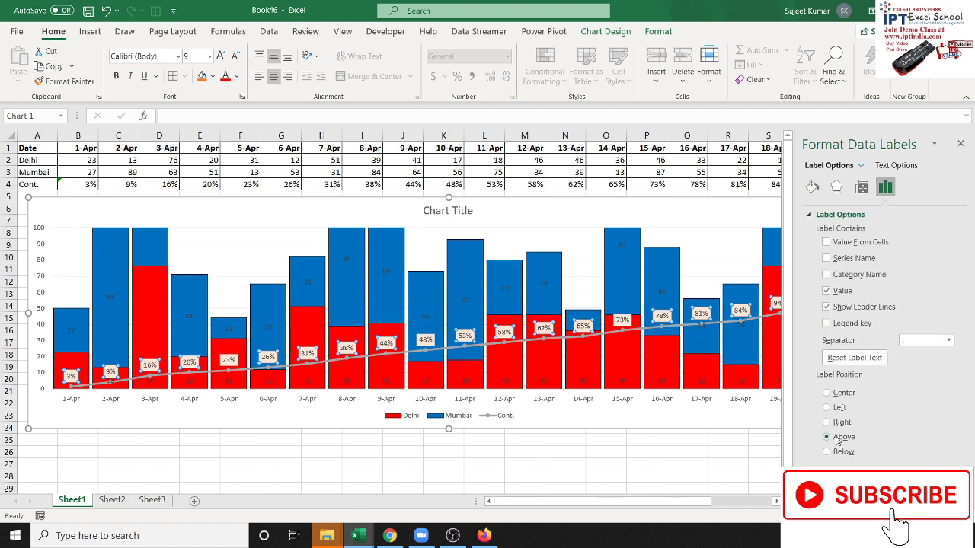
click(827, 452)
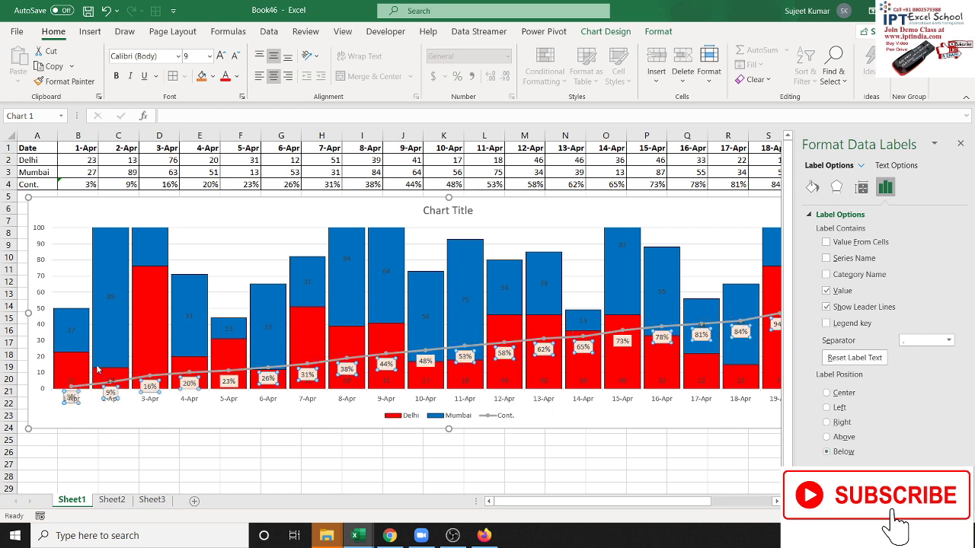
Step: Select all the data labels of the Mumbai series
click(283, 462)
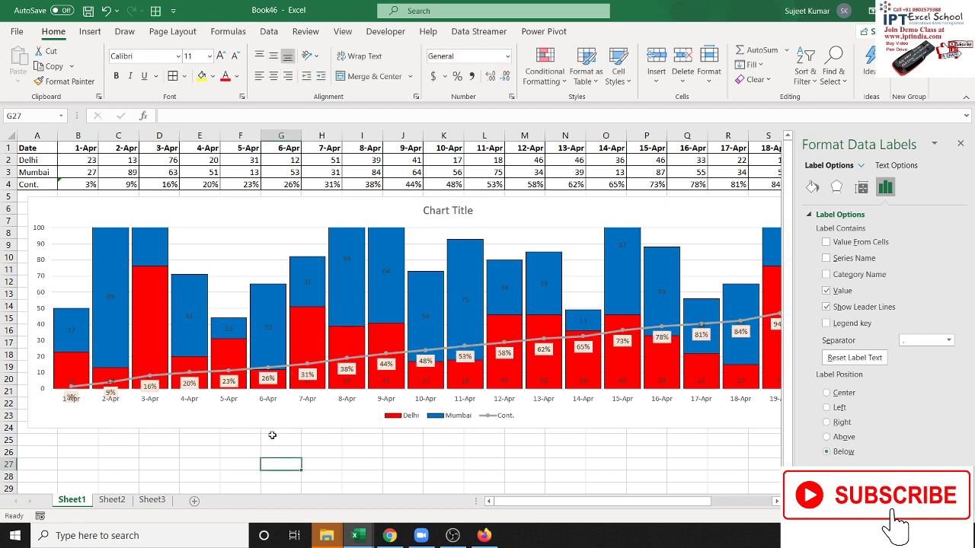
click(262, 336)
click(267, 332)
click(268, 329)
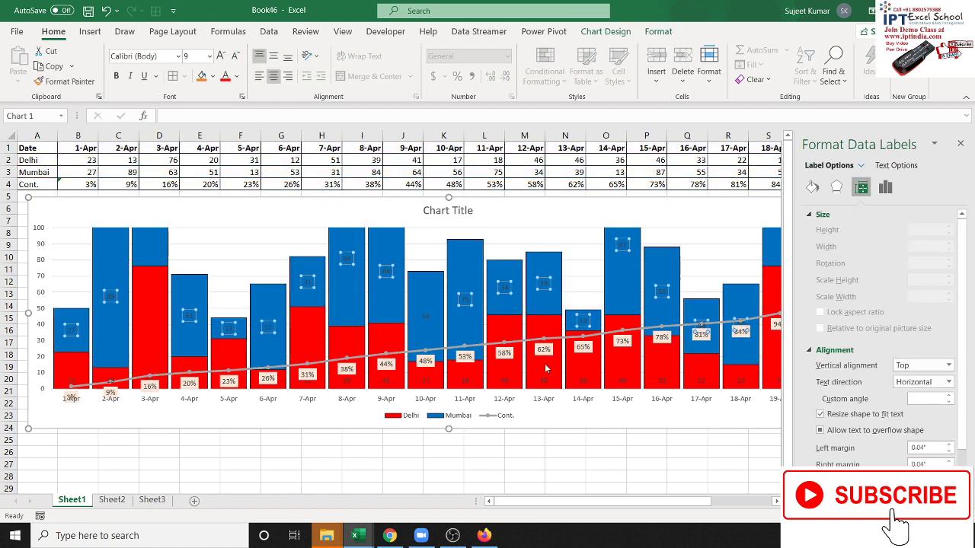
Step: Set the Mumbai data labels' position to Inside End of their blue columns
click(885, 188)
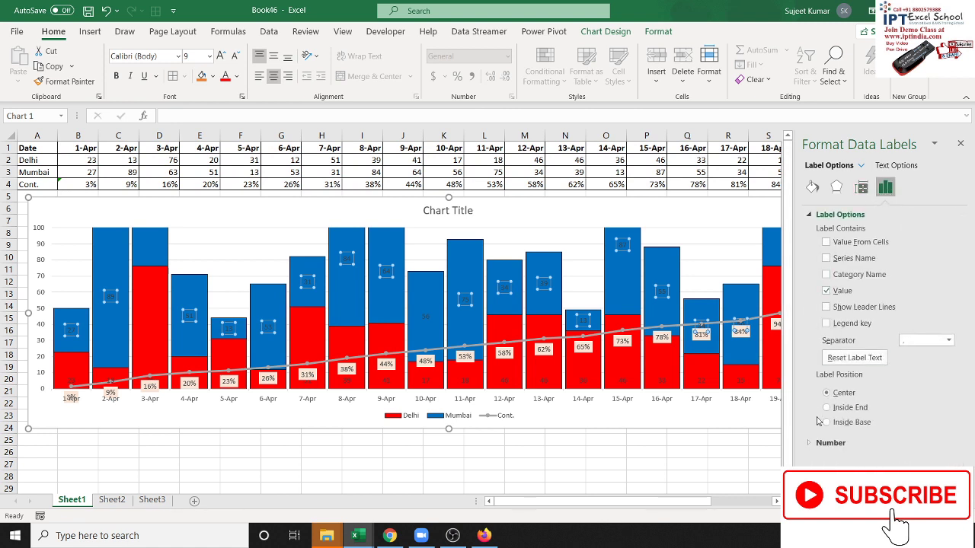
click(827, 408)
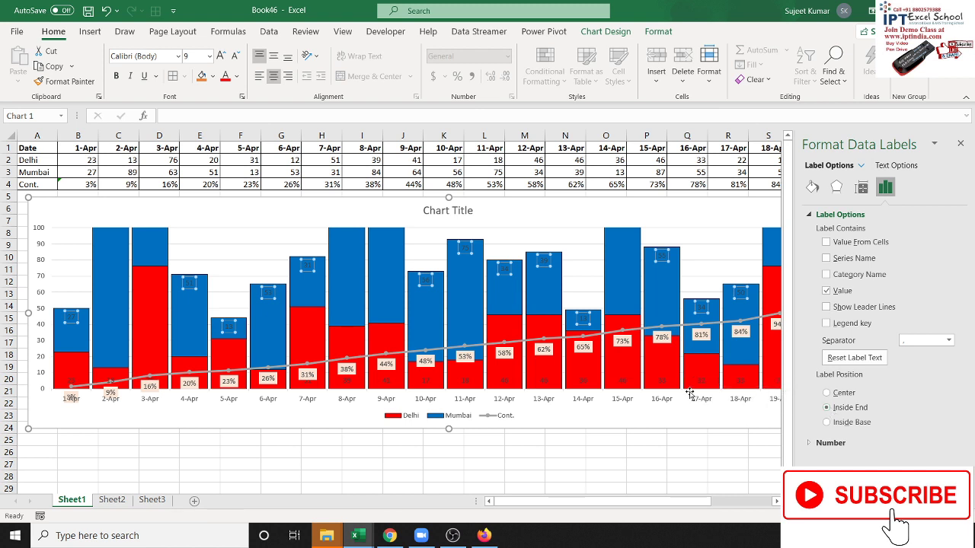
click(861, 191)
click(884, 188)
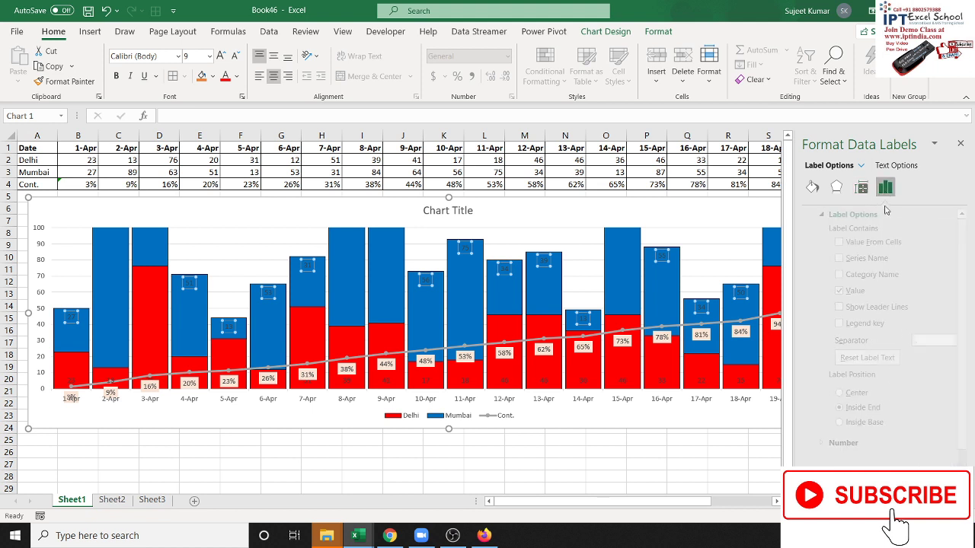
Step: Give the Mumbai labels a solid light fill
click(812, 187)
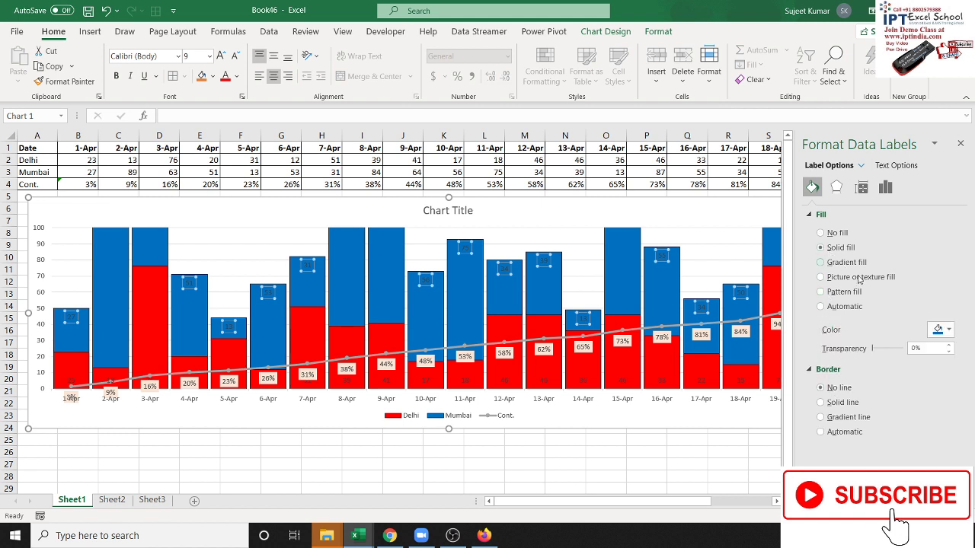
click(933, 332)
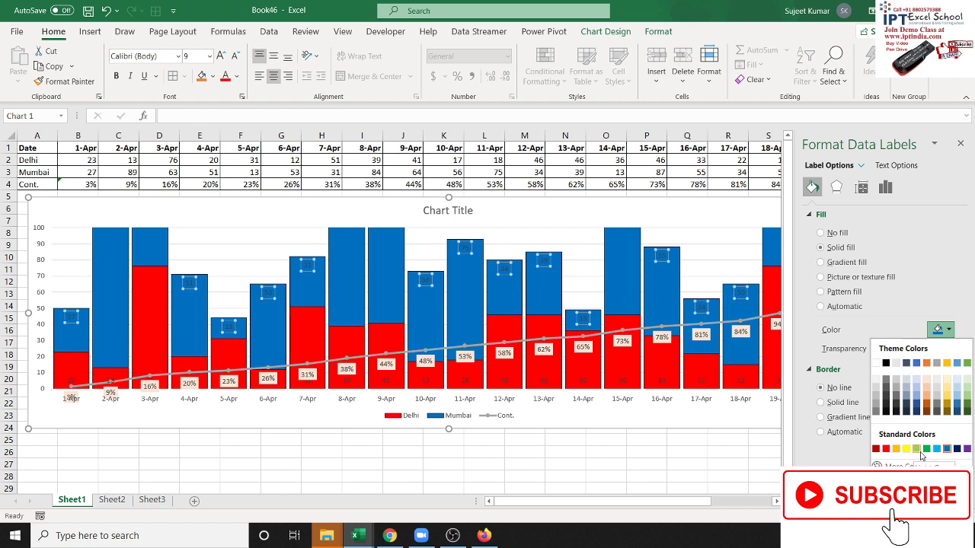
key(Escape)
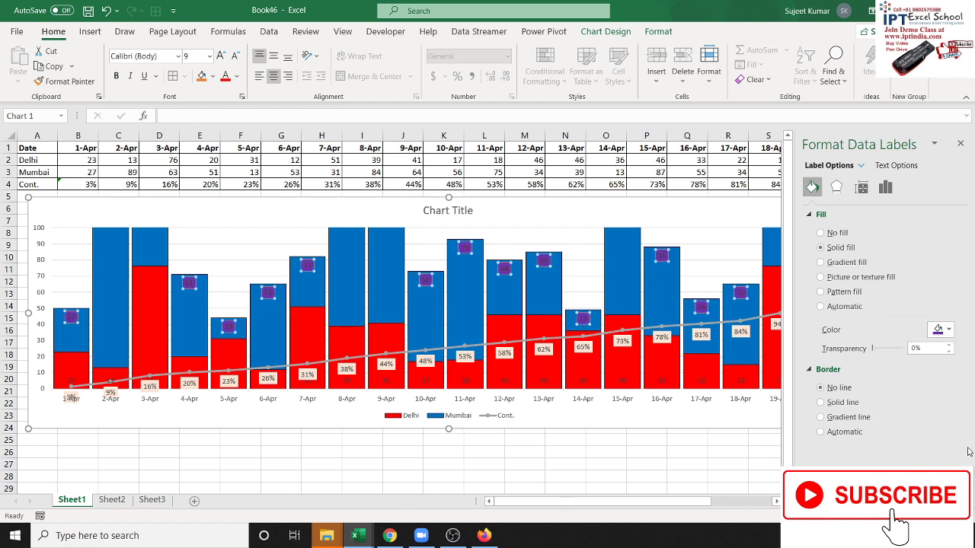
click(947, 329)
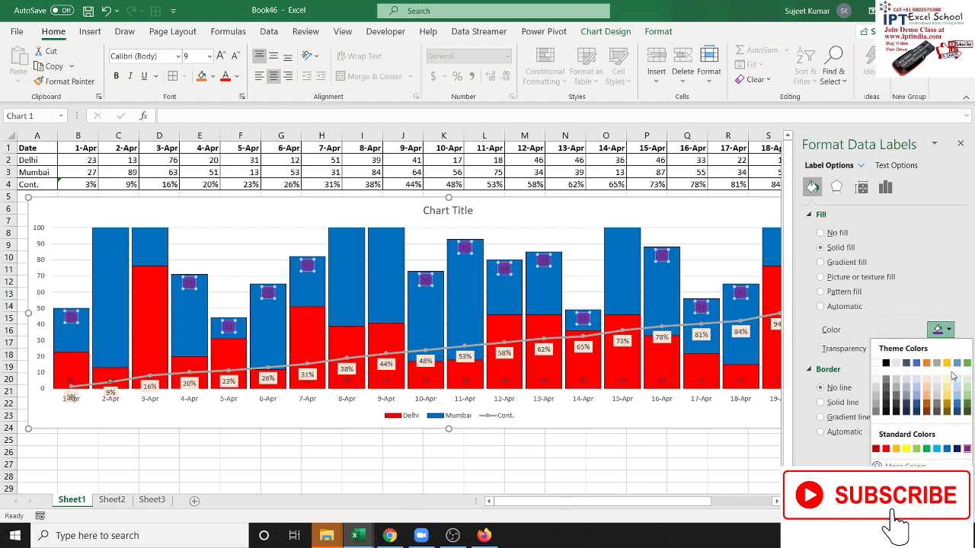
key(Escape)
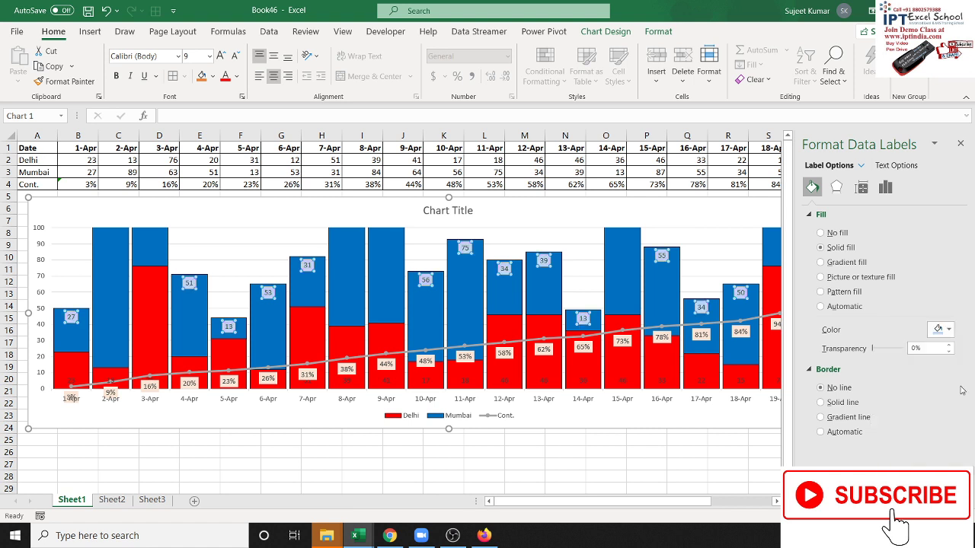
click(604, 447)
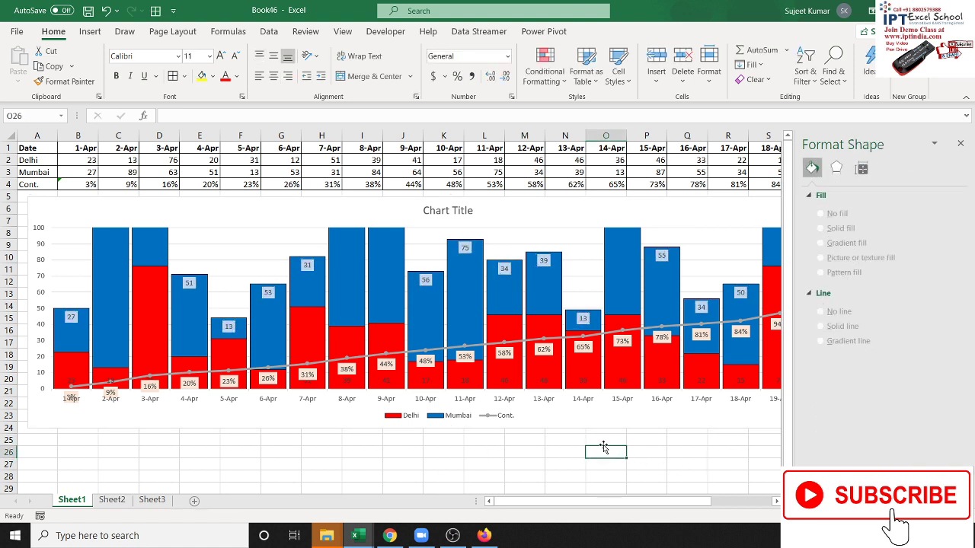
Step: Close the formatting pane, check the WhatsApp reference chart, then return to the Book46 workbook
click(960, 143)
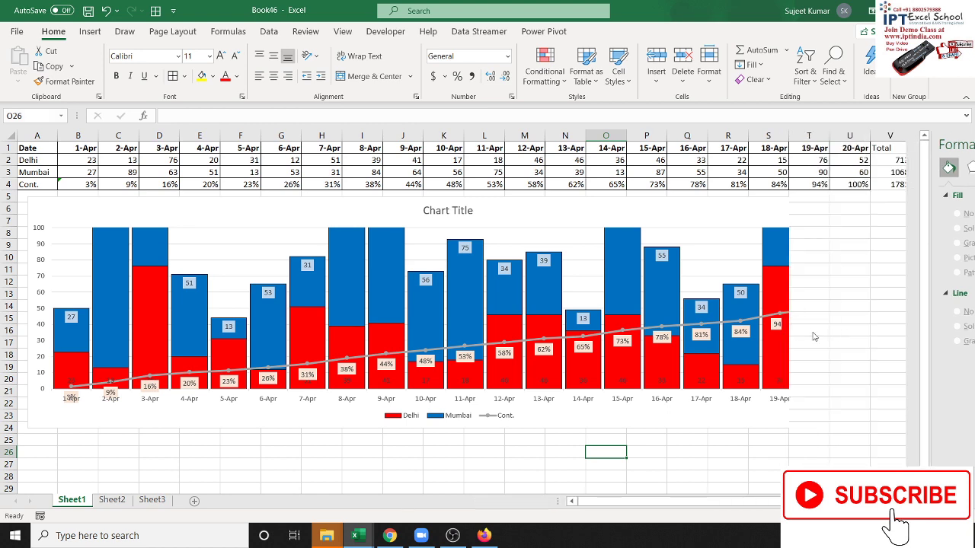
click(792, 336)
click(911, 361)
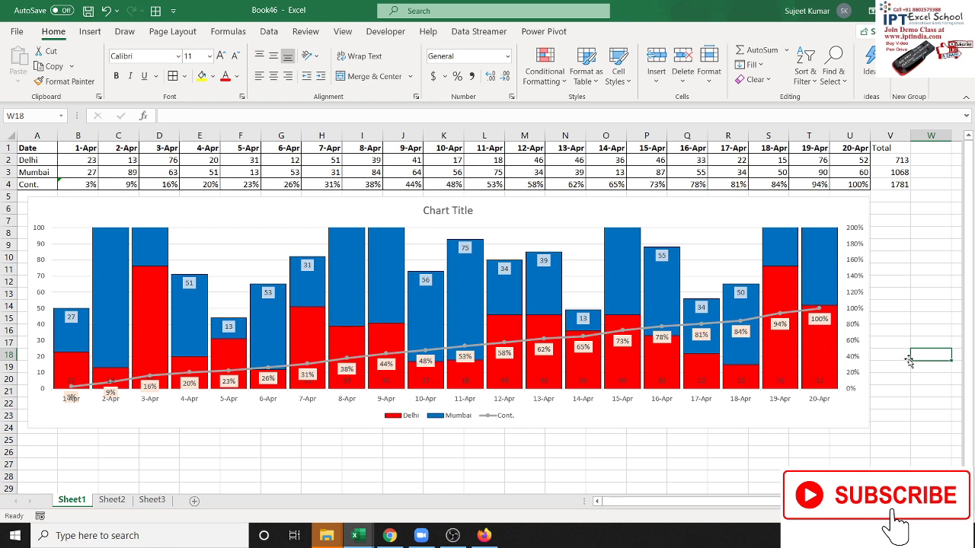
key(alt+Tab)
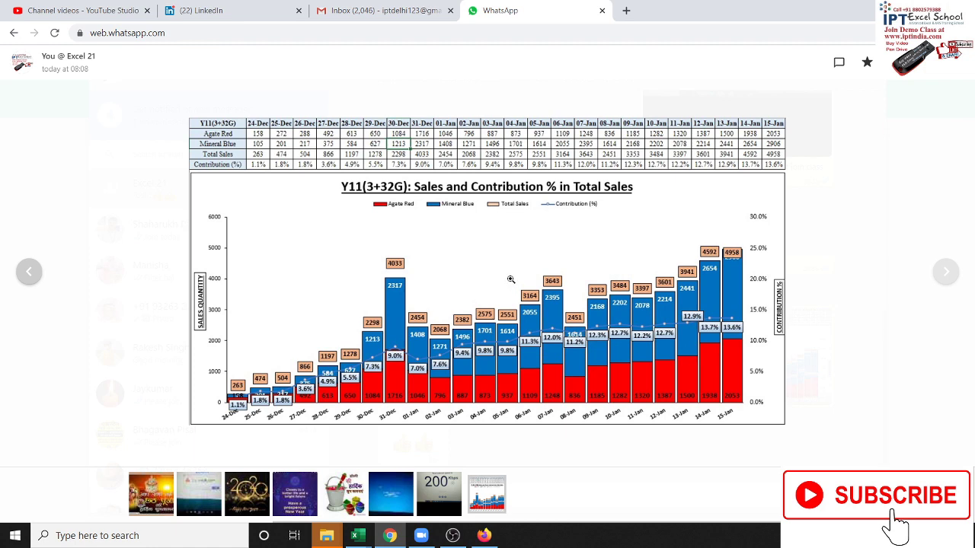
key(alt+Tab)
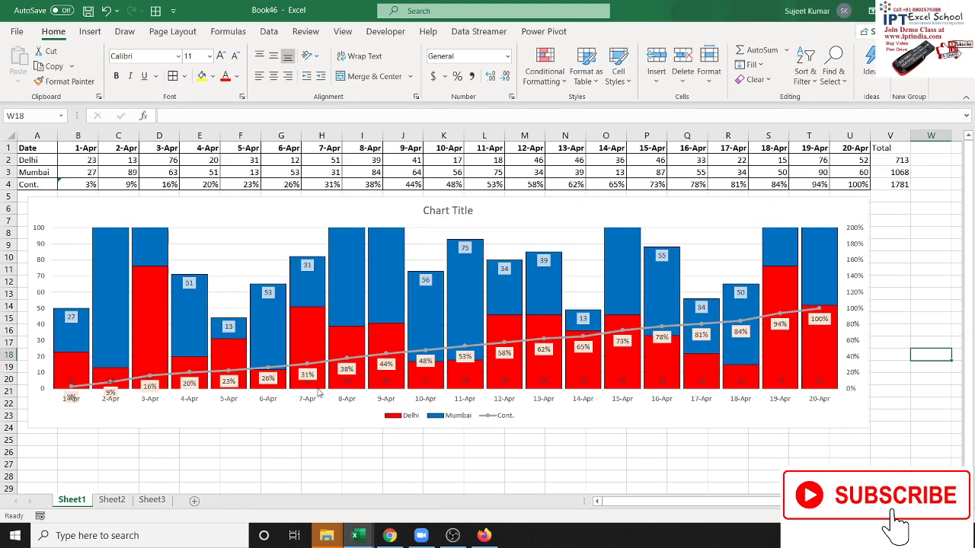
Step: Rotate the date axis labels 90° with Center Middle alignment, then close the Format pane
click(347, 402)
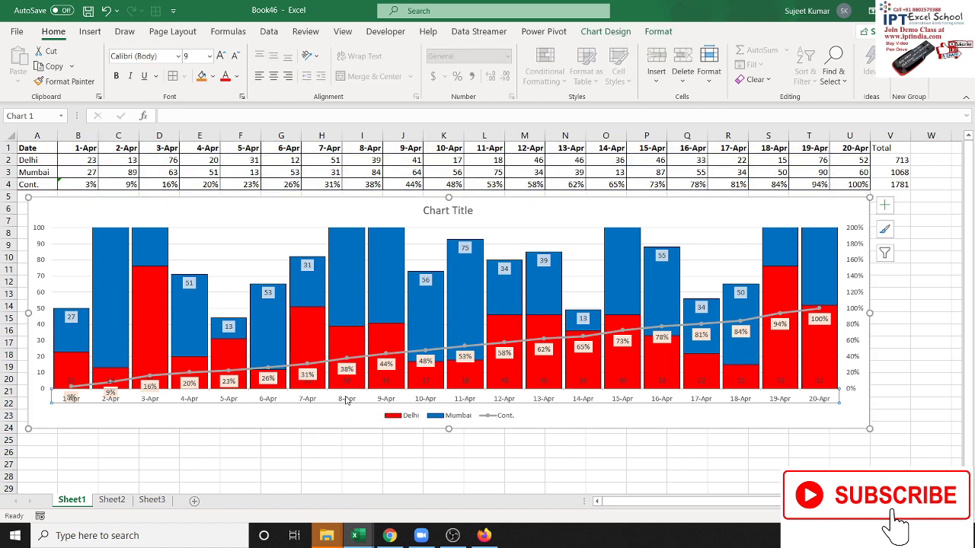
right_click(344, 399)
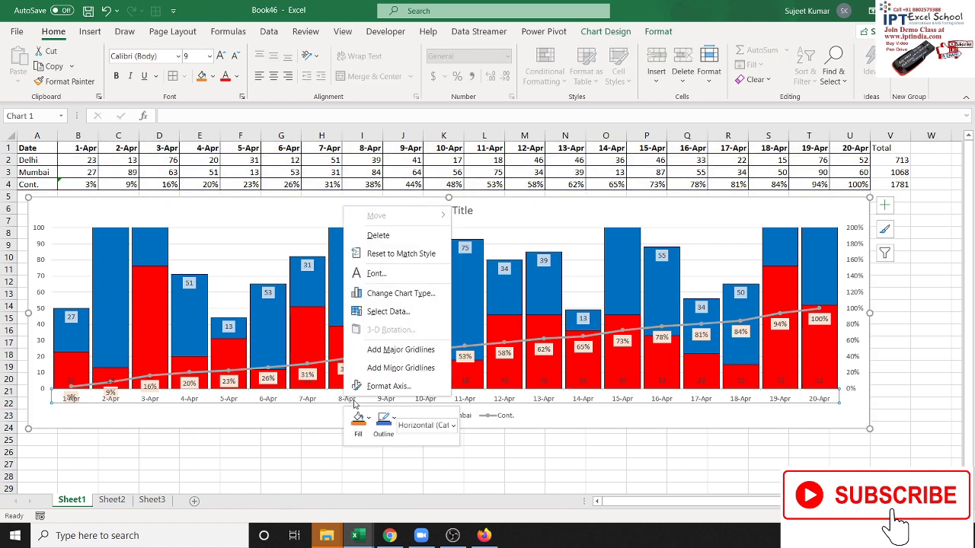
click(387, 386)
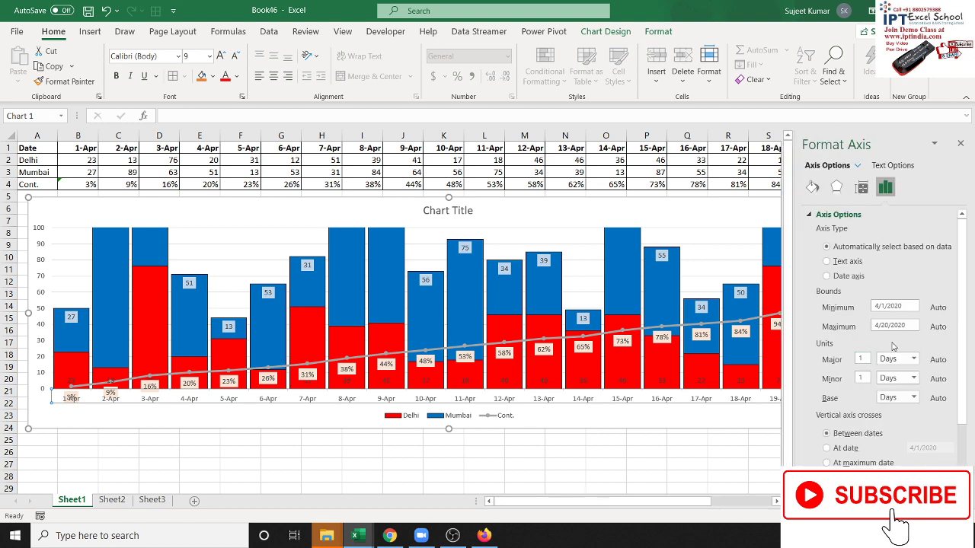
click(861, 188)
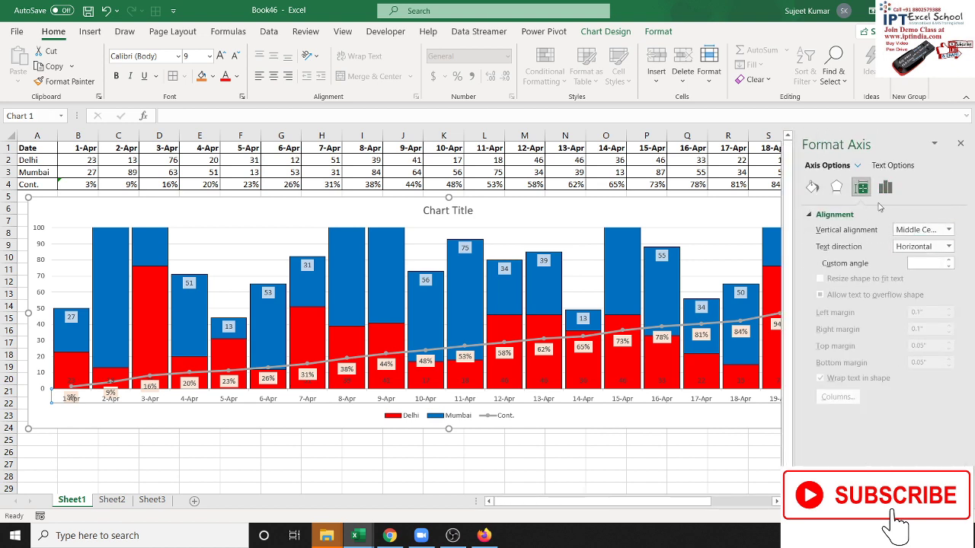
click(925, 247)
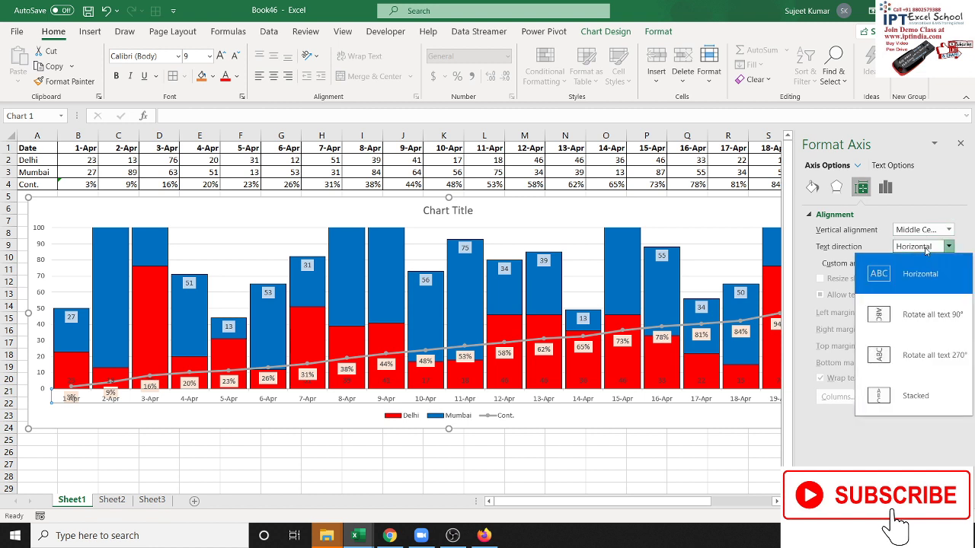
click(900, 316)
click(948, 229)
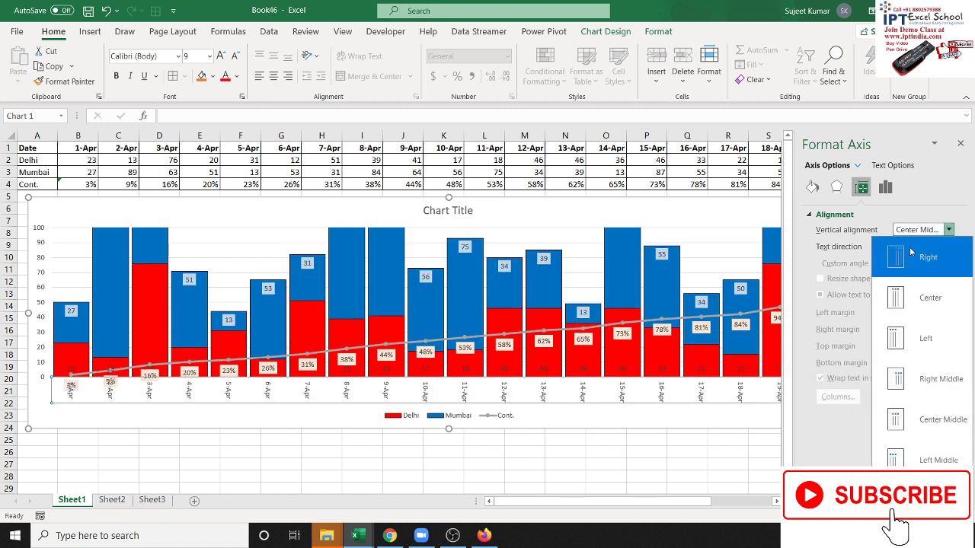
click(921, 424)
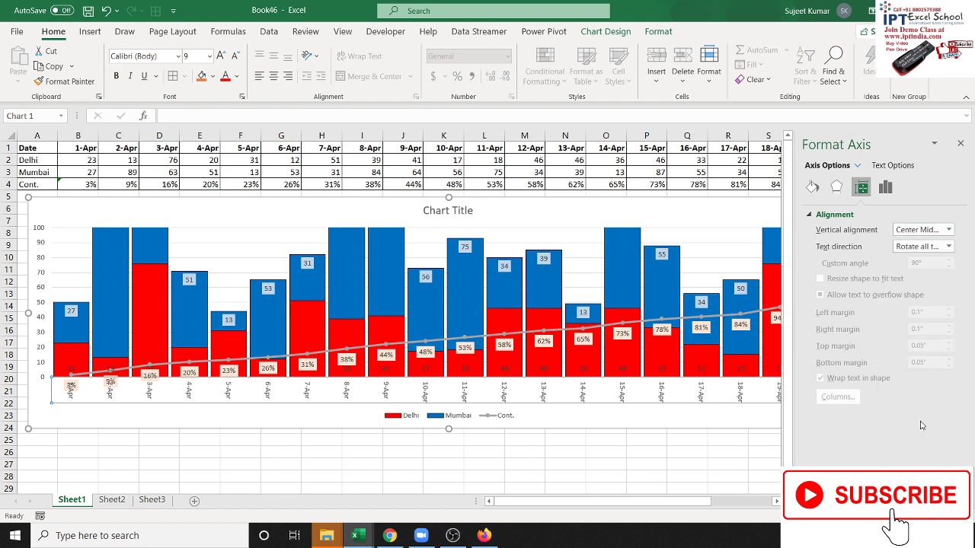
click(913, 246)
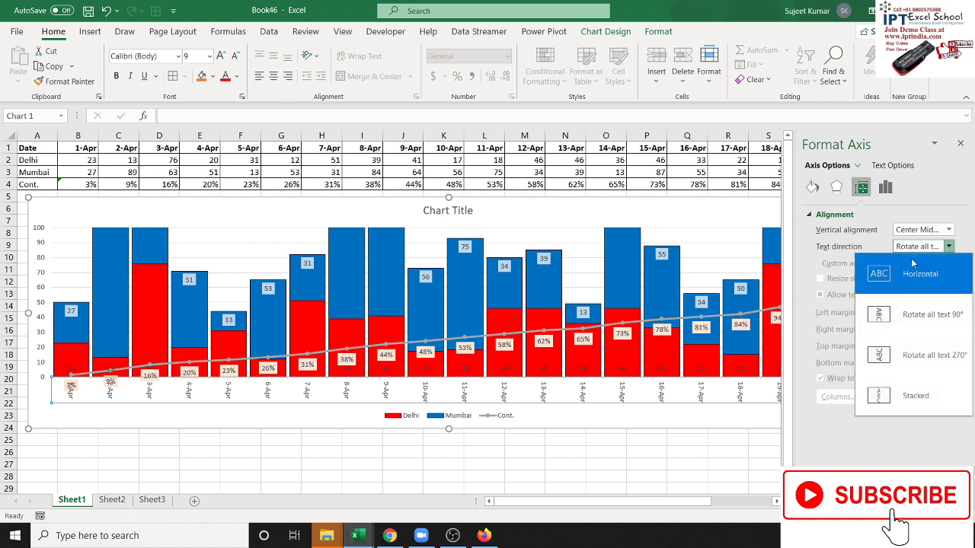
click(931, 297)
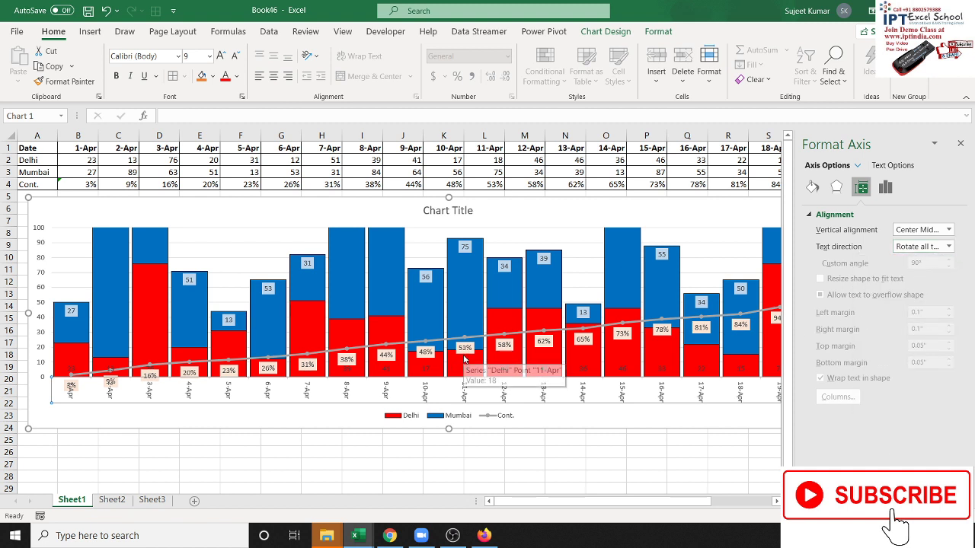
click(119, 417)
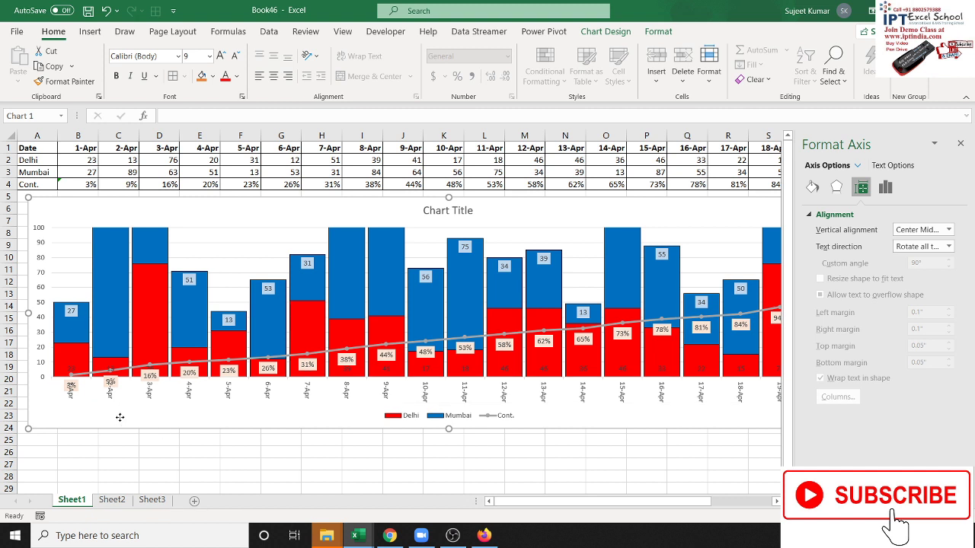
click(961, 144)
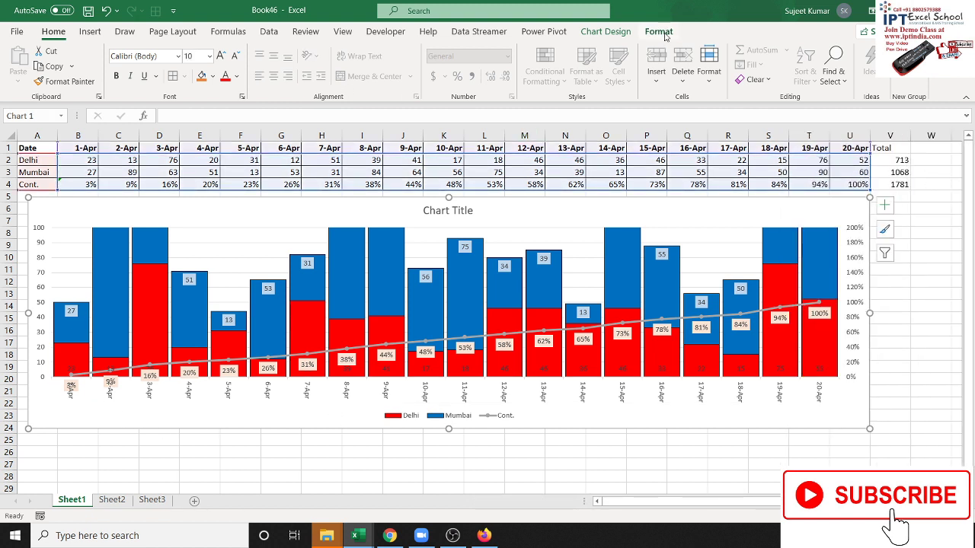
Step: Use Chart Design > Add Chart Element > Axis Titles to add the secondary vertical axis title
click(601, 32)
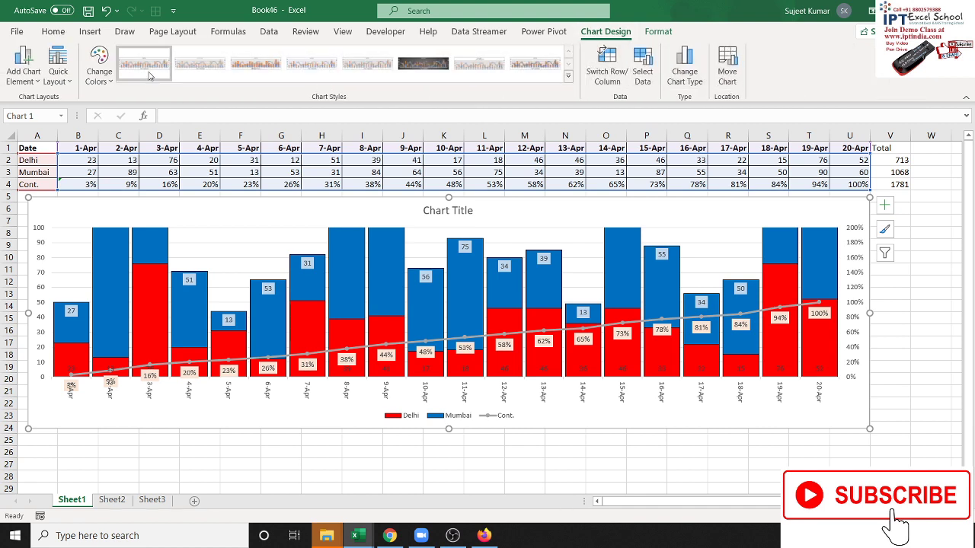
click(420, 70)
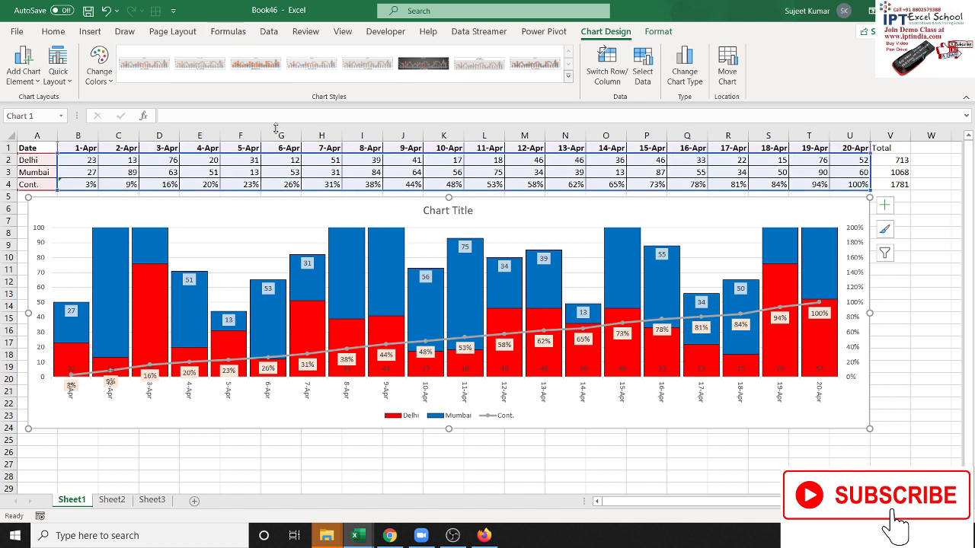
click(39, 90)
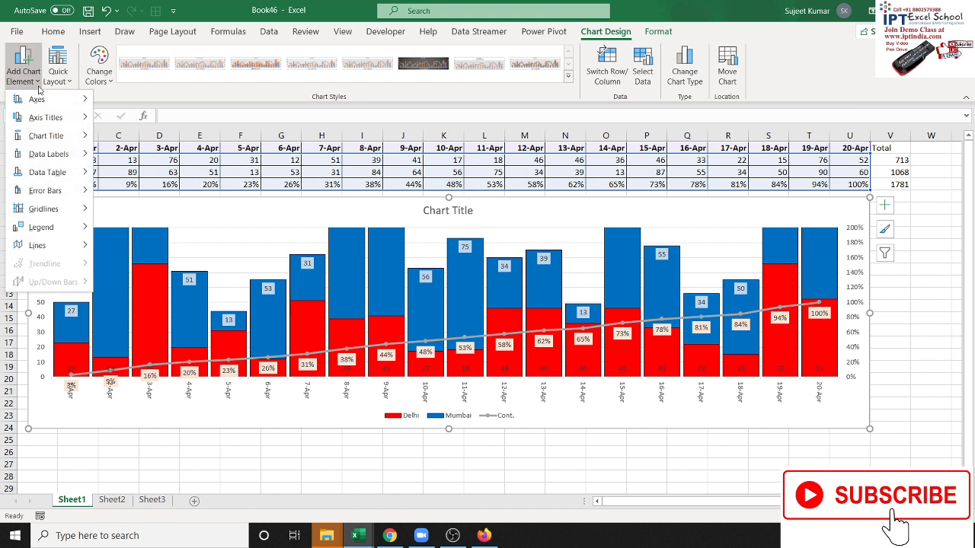
mouse_move(45, 100)
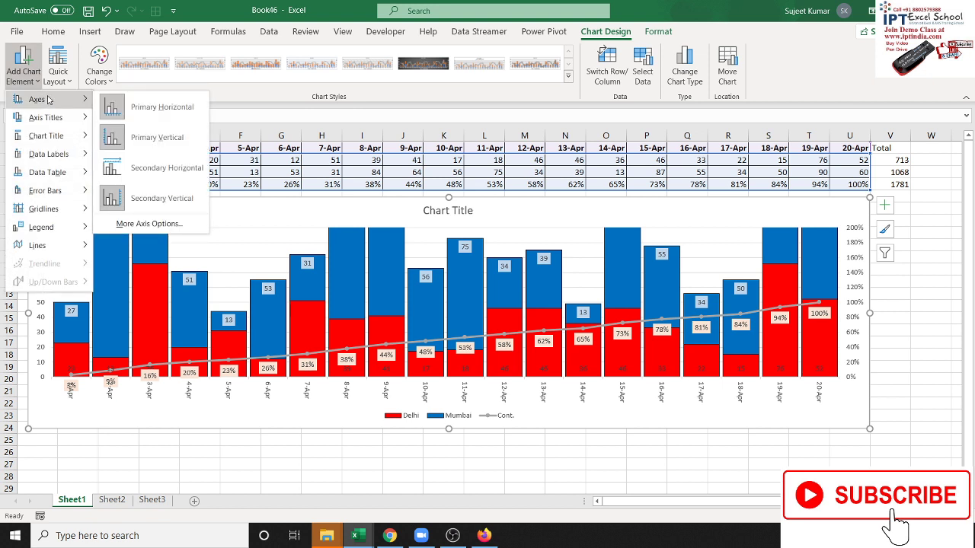
mouse_move(60, 119)
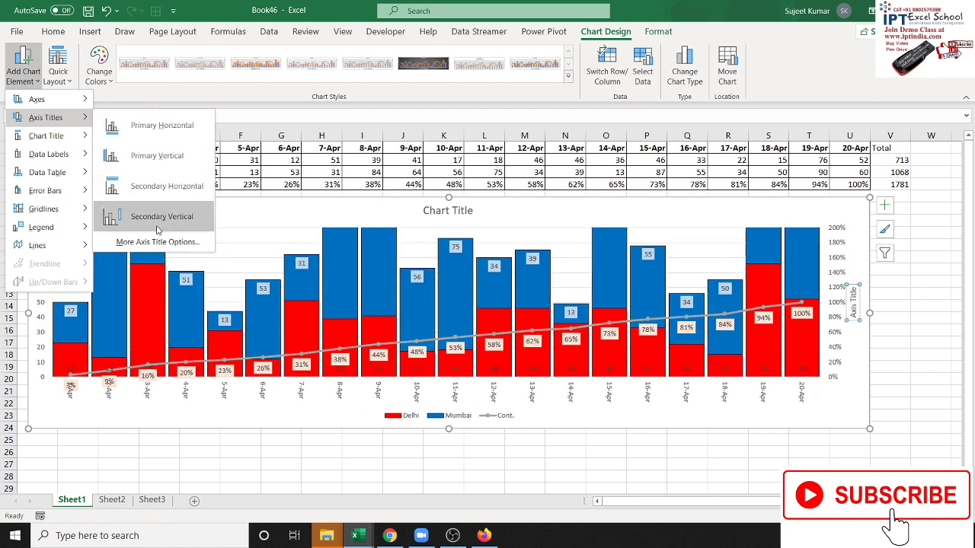
click(157, 241)
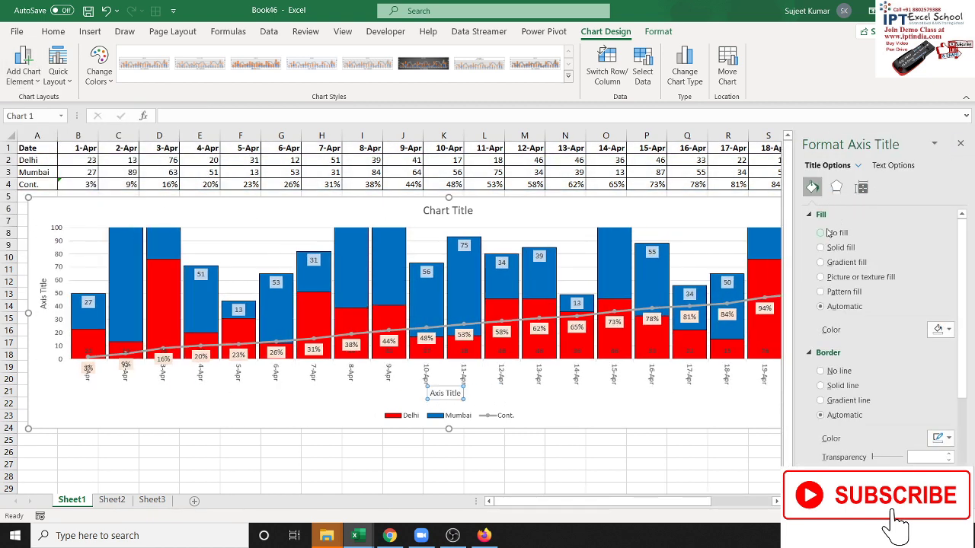
Step: Close the Format Axis Title pane, shift the chart slightly down-left, and deselect it
click(960, 144)
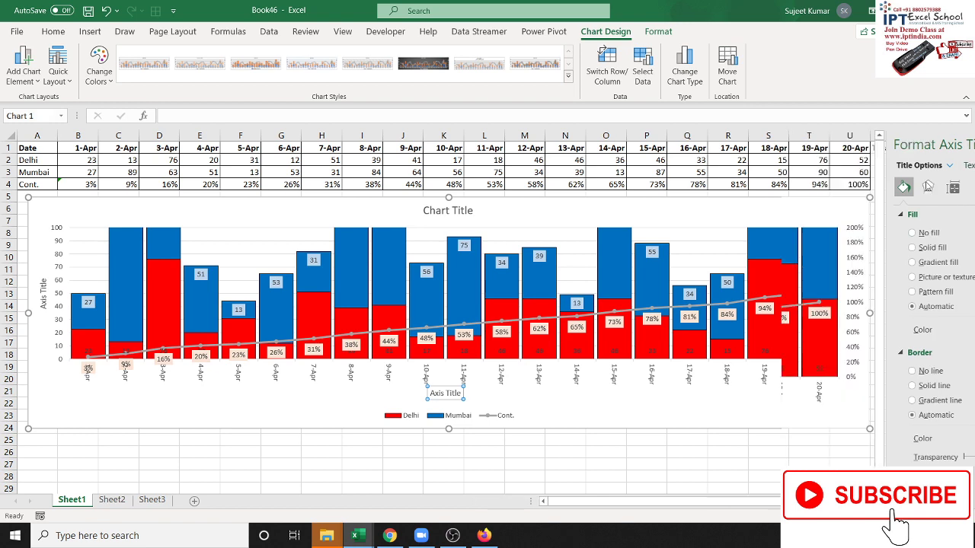
click(623, 433)
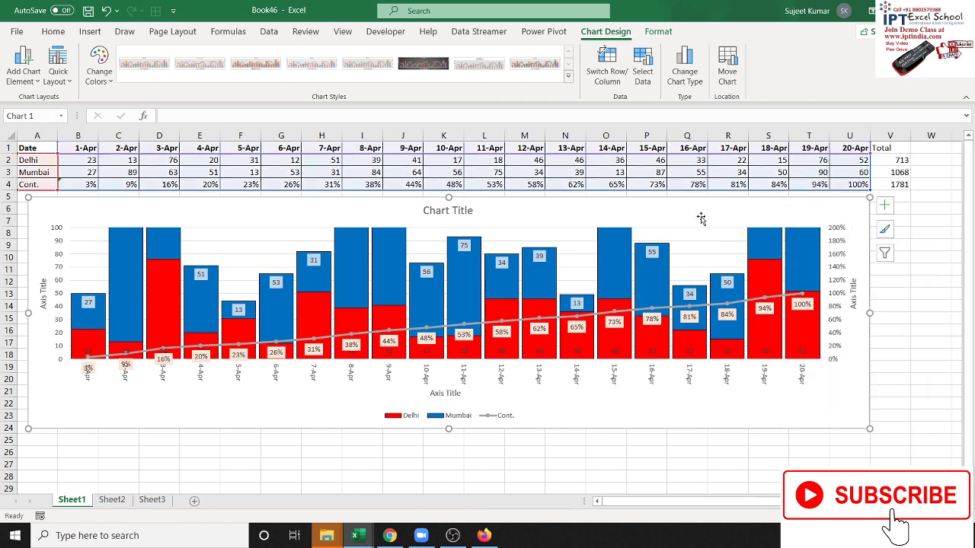
drag(701, 217, 696, 224)
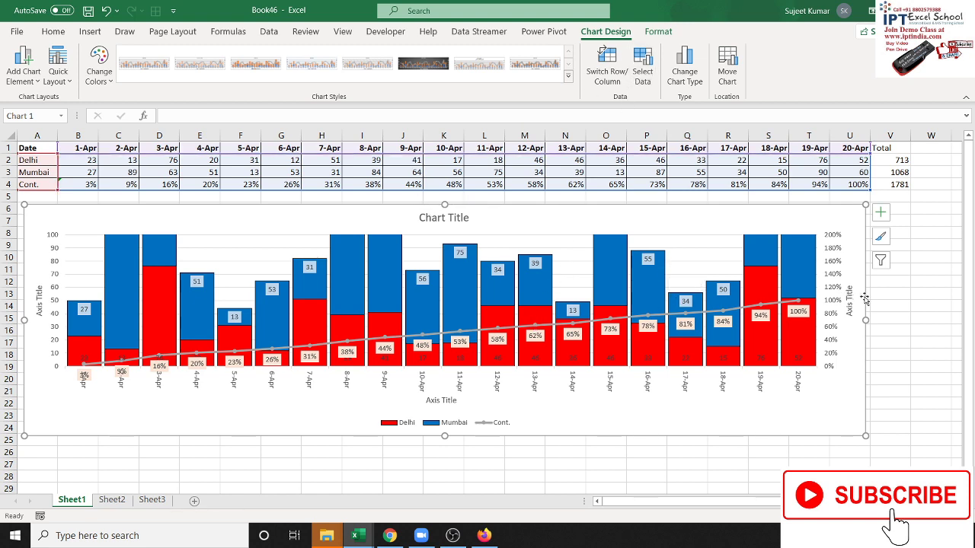
click(913, 296)
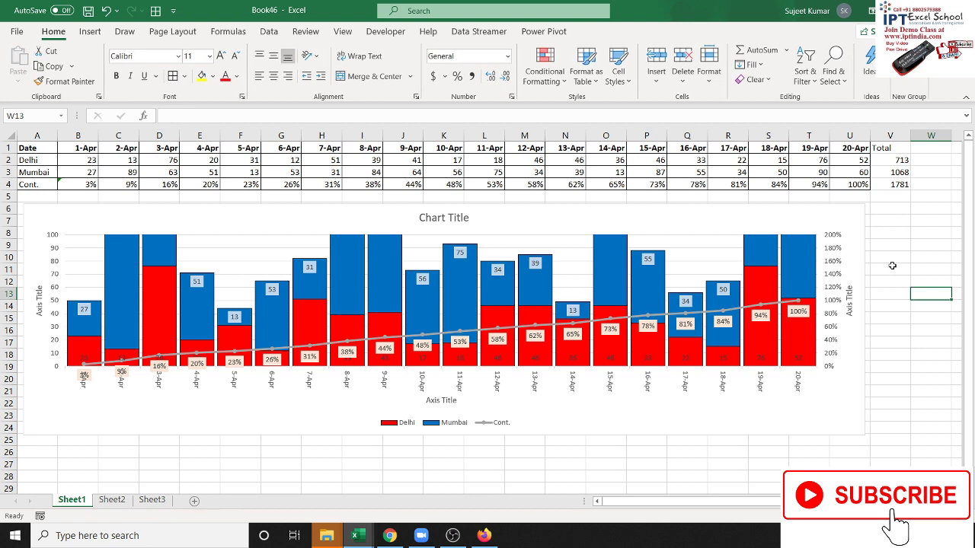
key(super+d)
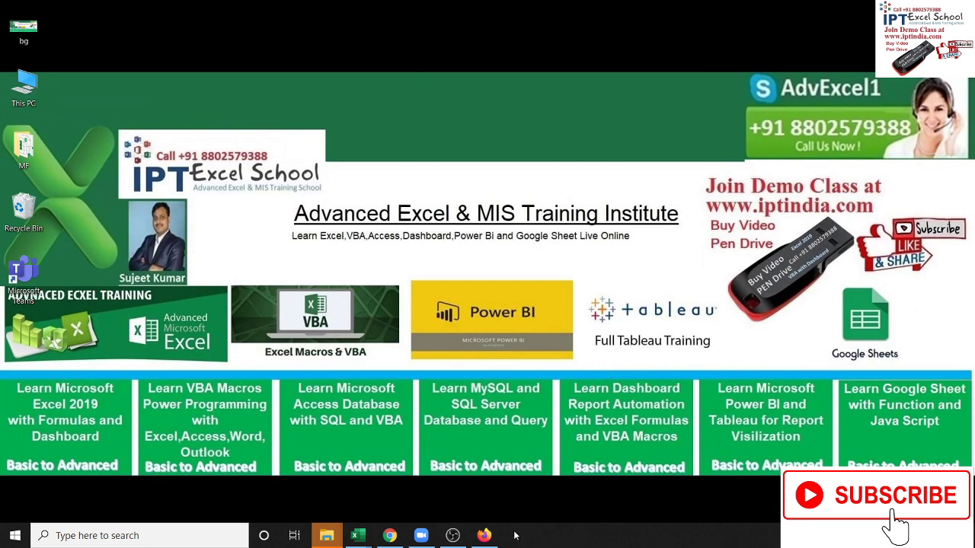
click(453, 536)
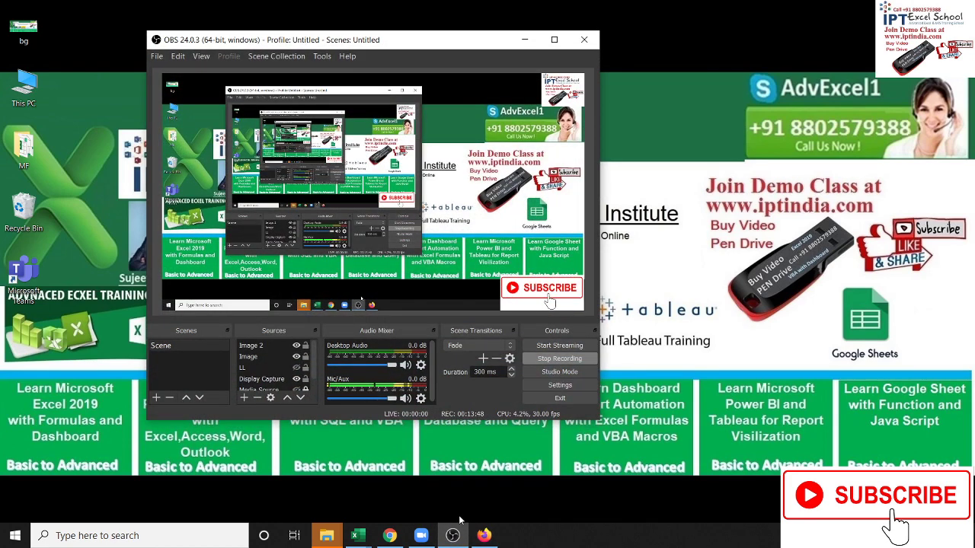
click(453, 535)
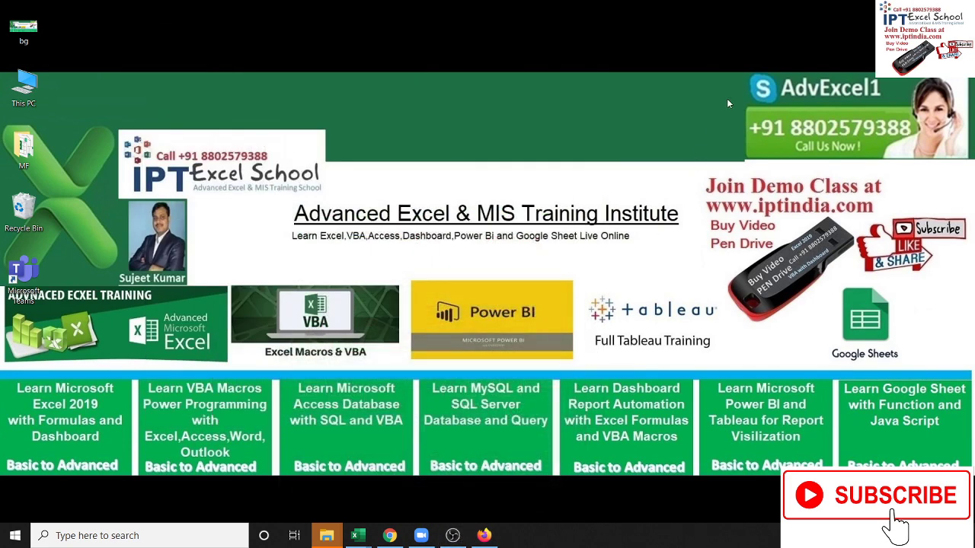
drag(726, 102, 916, 143)
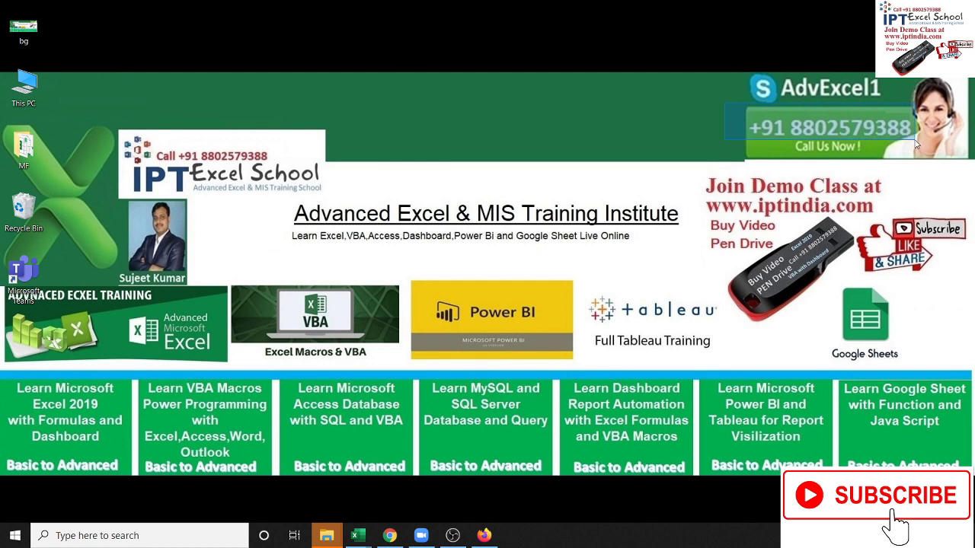
drag(917, 143, 917, 143)
drag(698, 190, 874, 218)
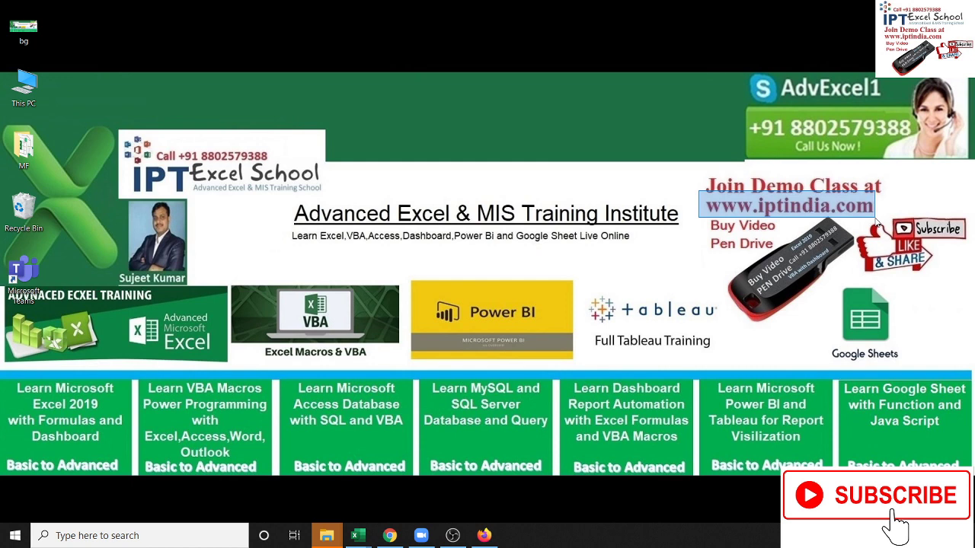
drag(875, 219, 875, 219)
drag(704, 221, 853, 310)
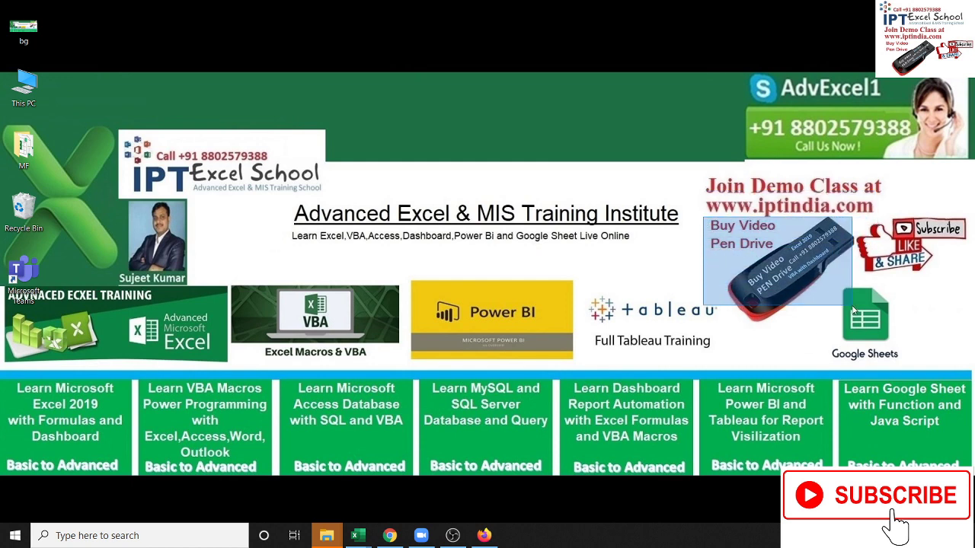
drag(853, 308, 854, 311)
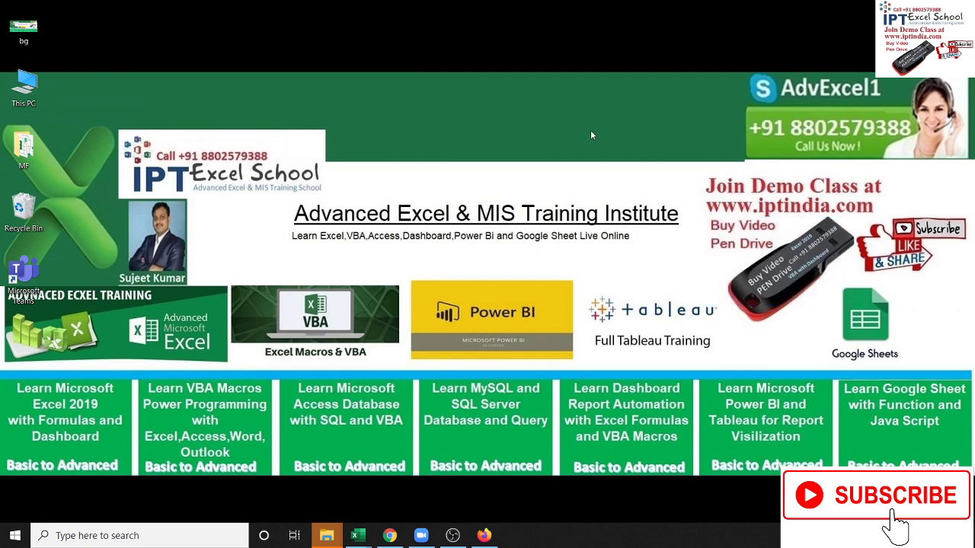